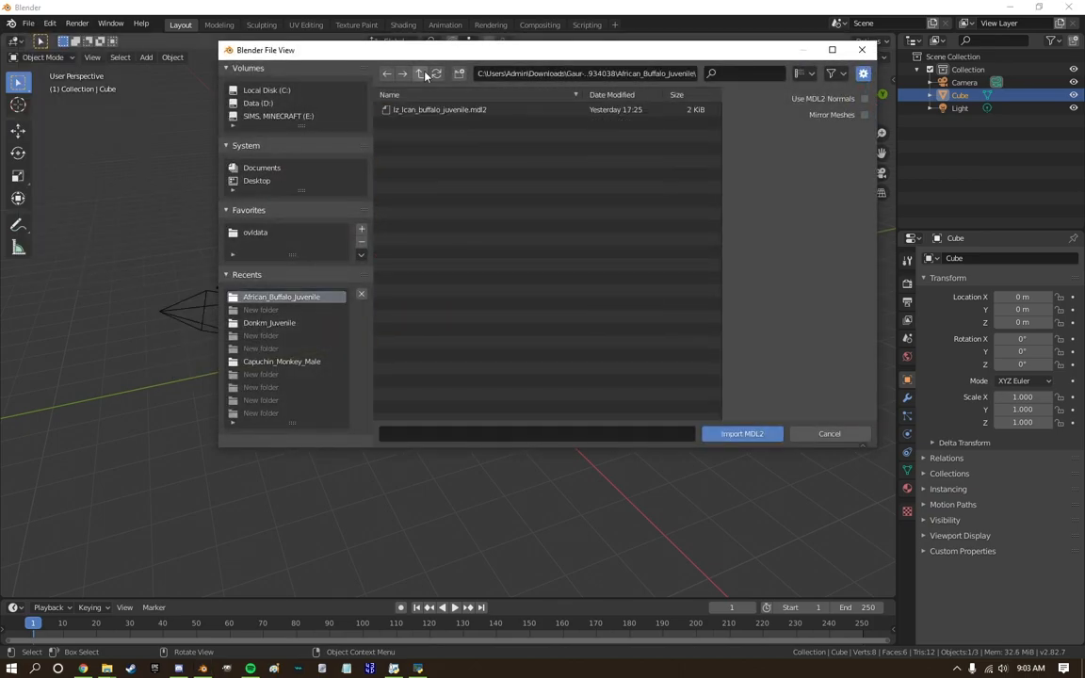
# Import the MDL2 model from the Chin_Penguin_Female folder.
pyautogui.doubleClick(415, 225)
pyautogui.doubleClick(437, 112)
pyautogui.doubleClick(439, 110)
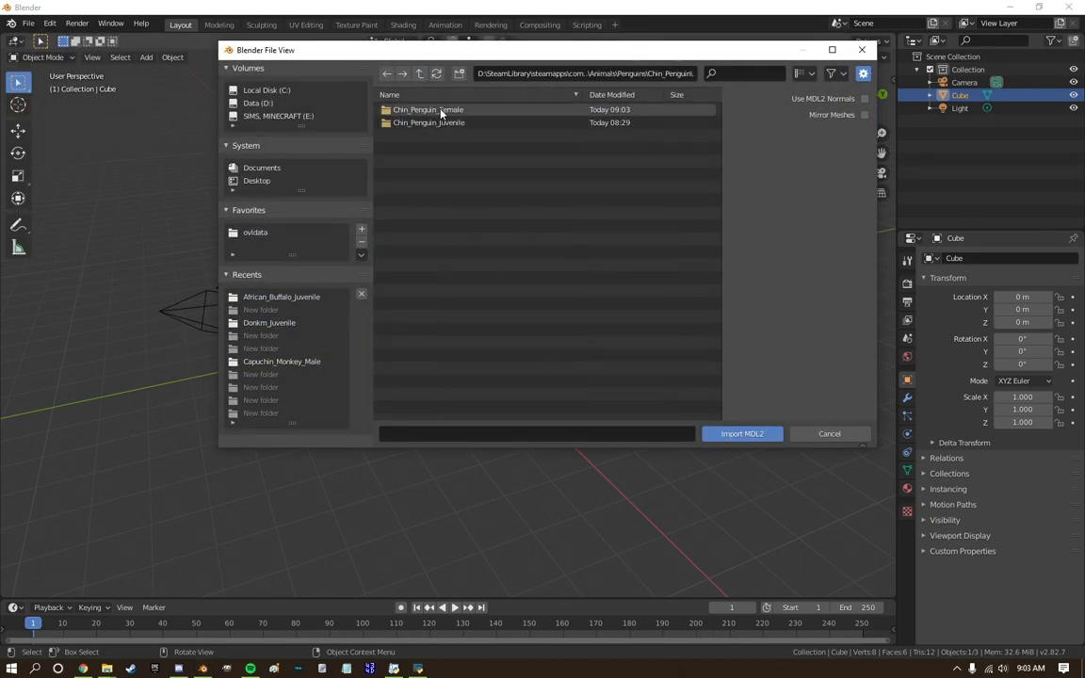
pyautogui.doubleClick(440, 110)
pyautogui.doubleClick(440, 110)
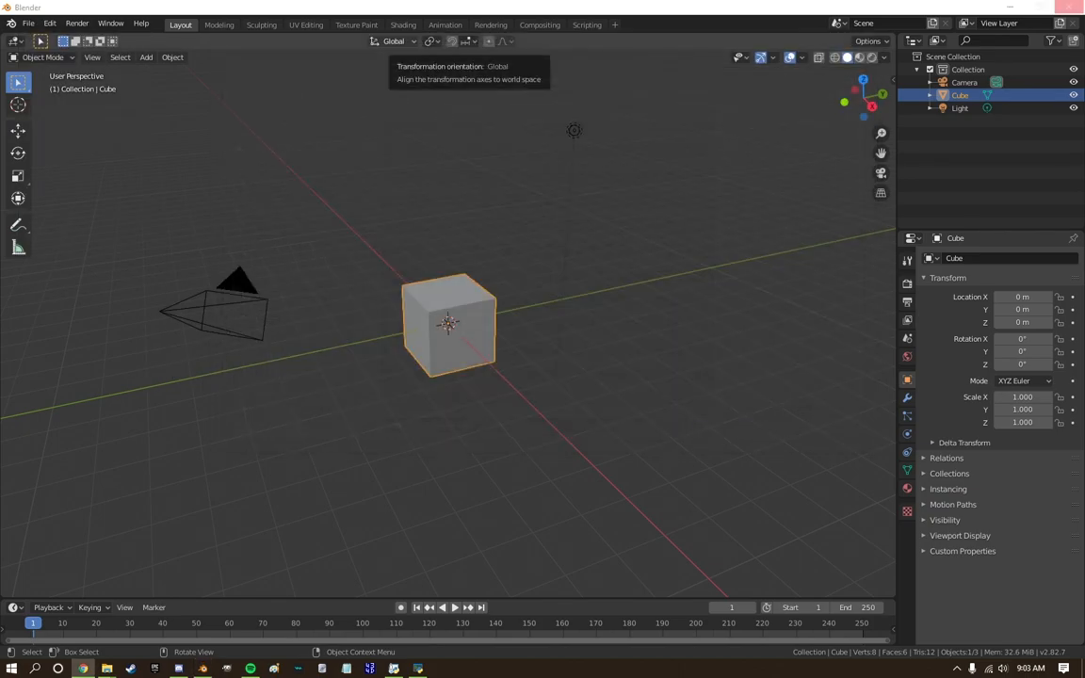
# Delete the default cube and switch the 3D view to material preview shading.
pyautogui.scroll(9, 470, 381)
pyautogui.click(469, 380)
pyautogui.press('Delete')
pyautogui.click(858, 58)
# Set the 3D view to right orthographic with the whole penguin in frame.
pyautogui.scroll(-7, 1015, 192)
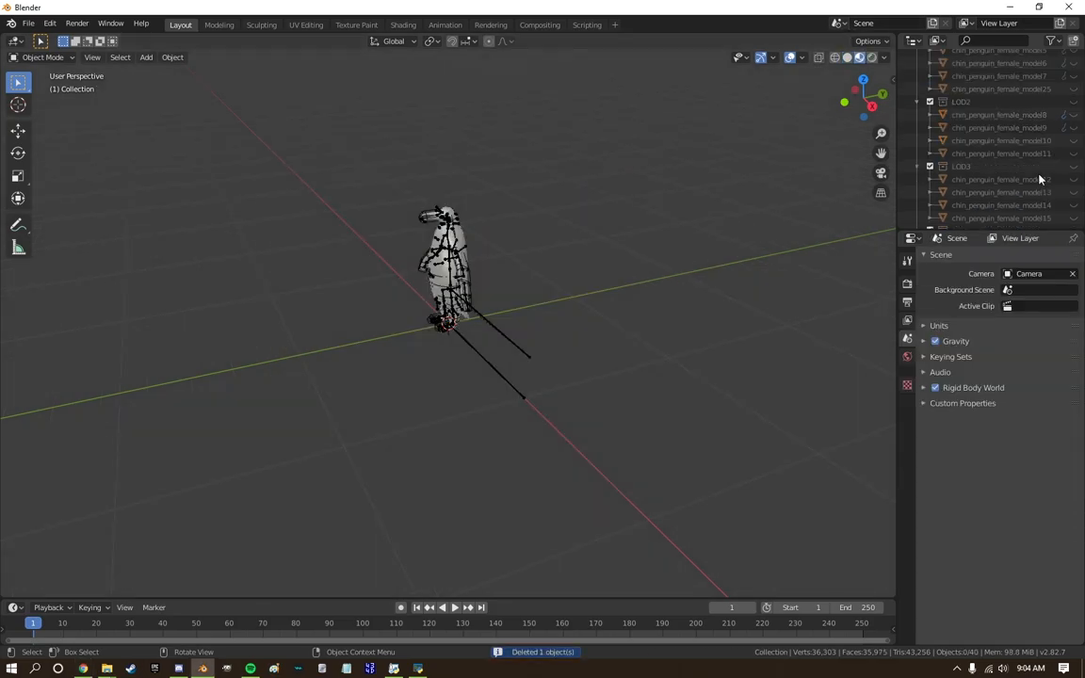
pyautogui.scroll(-6, 998, 179)
pyautogui.click(1074, 216)
pyautogui.click(872, 107)
pyautogui.scroll(6, 452, 282)
pyautogui.keyDown('shift'); pyautogui.moveTo(461, 236); pyautogui.dragTo(426, 501, button='middle'); pyautogui.keyUp('shift')
# Hide all the def joint physics objects so that only the penguin meshes are displayed.
pyautogui.click(918, 216)
pyautogui.scroll(-6, 998, 193)
pyautogui.click(998, 126)
pyautogui.scroll(-12, 999, 189)
pyautogui.click(999, 127)
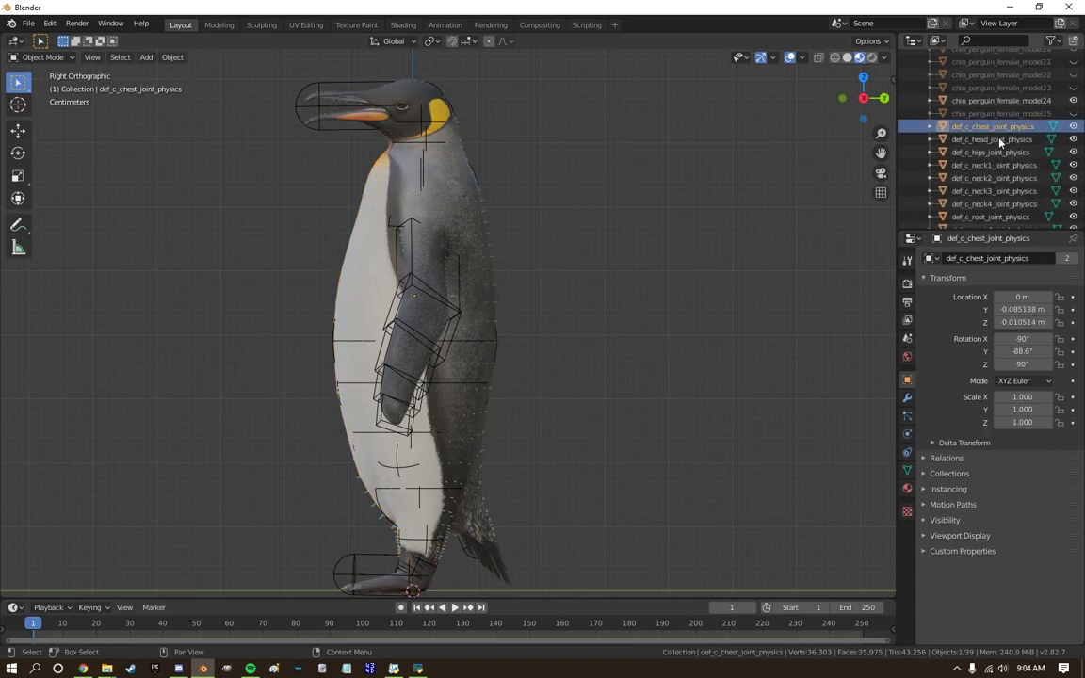
pyautogui.scroll(-12, 999, 140)
pyautogui.keyDown('shift'); pyautogui.click(998, 217); pyautogui.keyUp('shift')
pyautogui.rightClick(996, 216)
pyautogui.moveTo(1073, 216); pyautogui.dragTo(1075, 45)
pyautogui.scroll(3, 1076, 109)
pyautogui.scroll(3, 1077, 122)
pyautogui.moveTo(1077, 102); pyautogui.dragTo(1074, 63)
pyautogui.scroll(3, 1069, 133)
pyautogui.moveTo(1073, 126); pyautogui.dragTo(1073, 62)
pyautogui.scroll(4, 1069, 94)
pyautogui.click(1072, 178)
pyautogui.scroll(2, 472, 237)
# Select the chin_penguin_female_model0 body mesh and start sculpting it with the Grab brush.
pyautogui.click(424, 249)
pyautogui.moveTo(423, 252); pyautogui.dragTo(399, 233, button='middle')
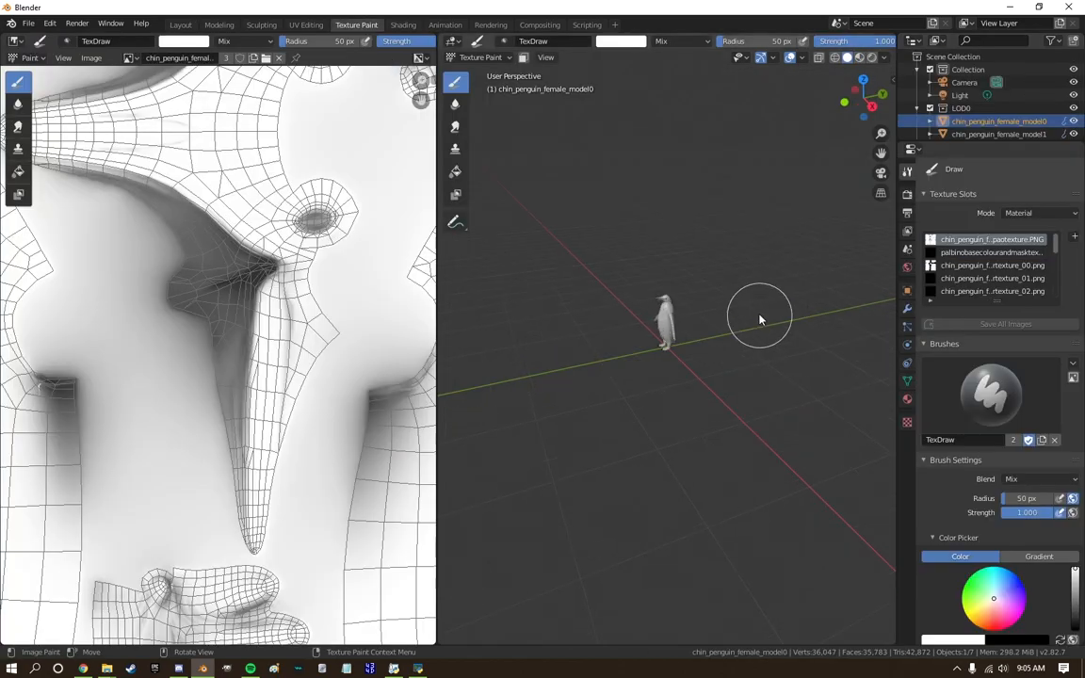
pyautogui.scroll(3, 758, 317)
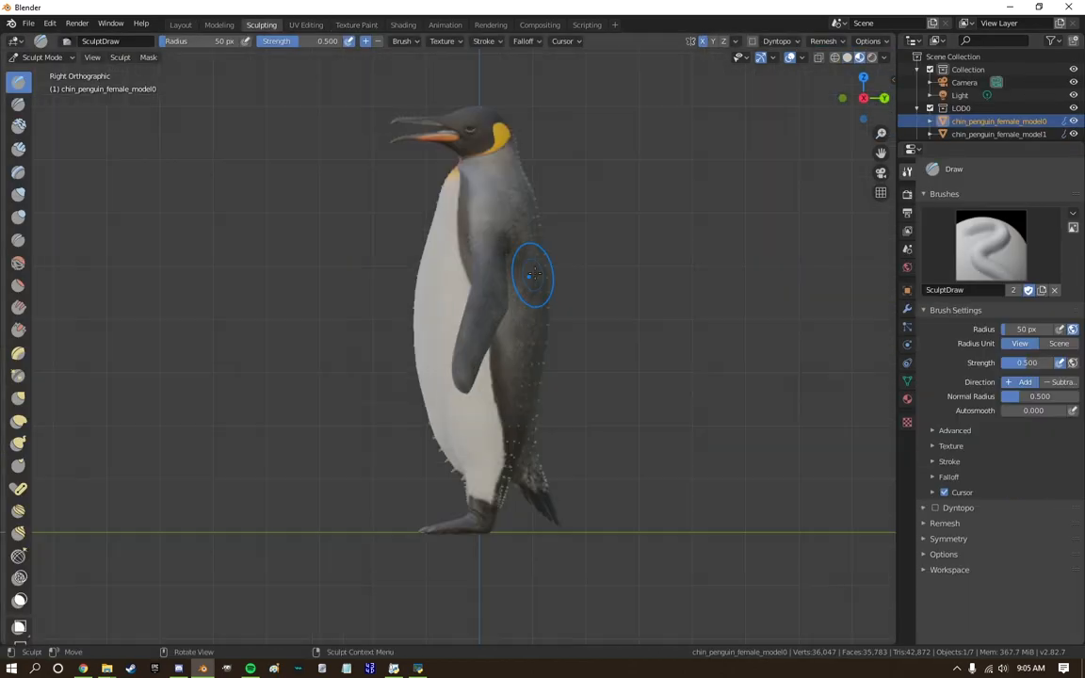
pyautogui.scroll(5, 538, 296)
pyautogui.press('g')
# Reshape the forehead, crown and lower beak tip with the Grab brush at 50 px radius and 0.400 strength.
pyautogui.scroll(1, 315, 423)
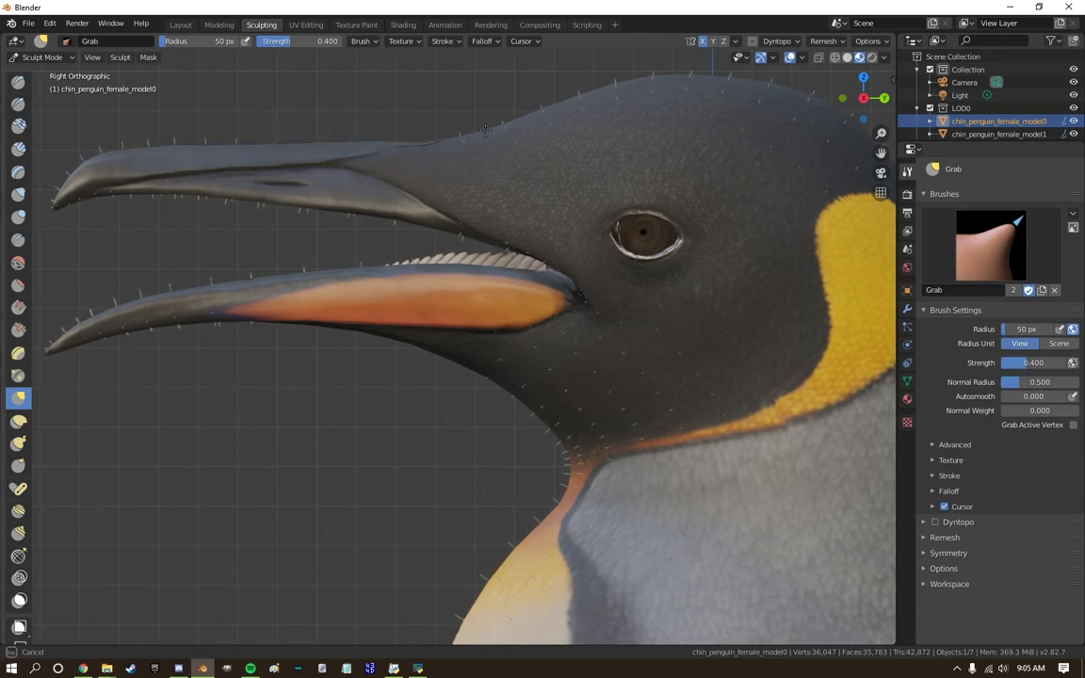
pyautogui.scroll(-3, 407, 142)
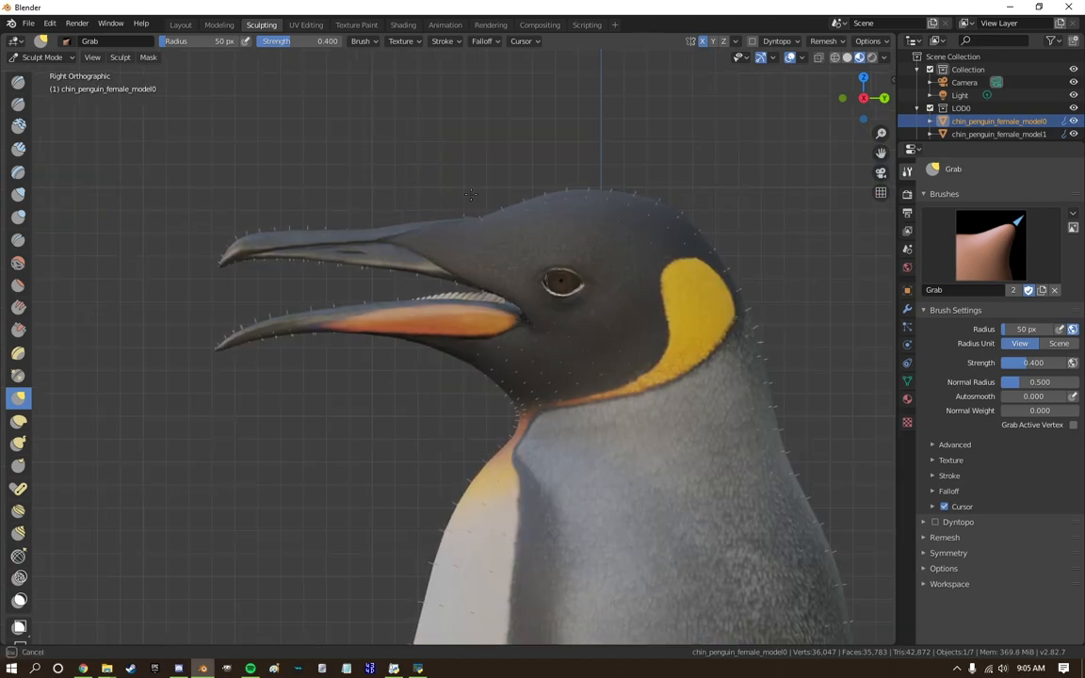
pyautogui.scroll(2, 471, 195)
pyautogui.scroll(-2, 505, 120)
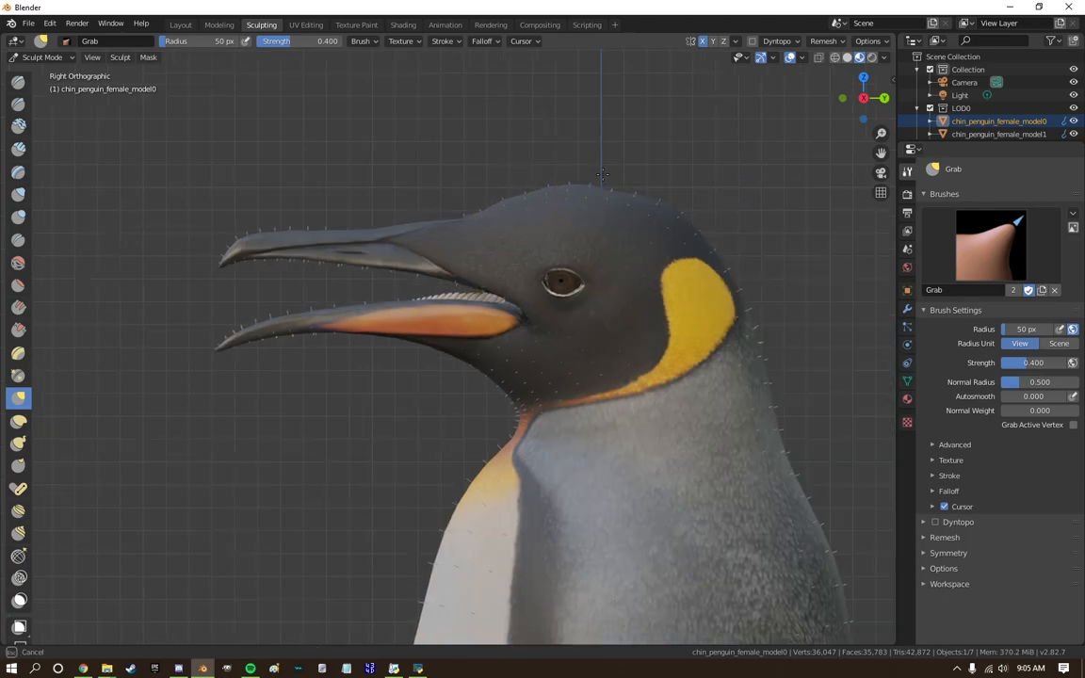
pyautogui.scroll(3, 233, 330)
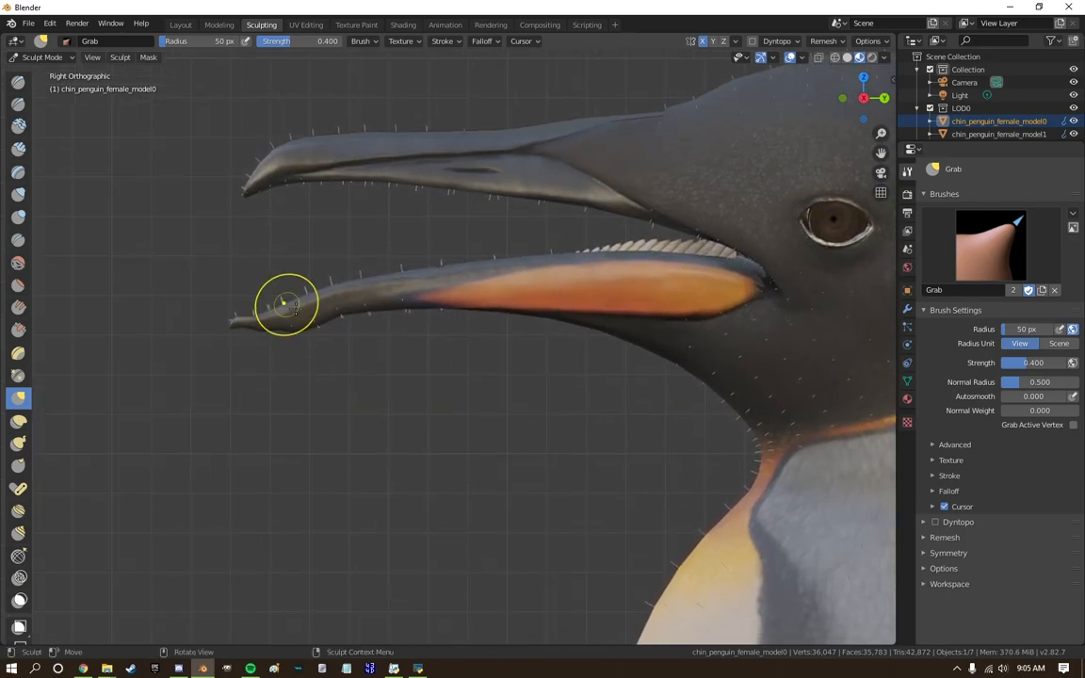
# Reshape the tip of the lower beak with the Snake Hook brush at 50 px radius.
pyautogui.press('k')
pyautogui.scroll(-3, 357, 334)
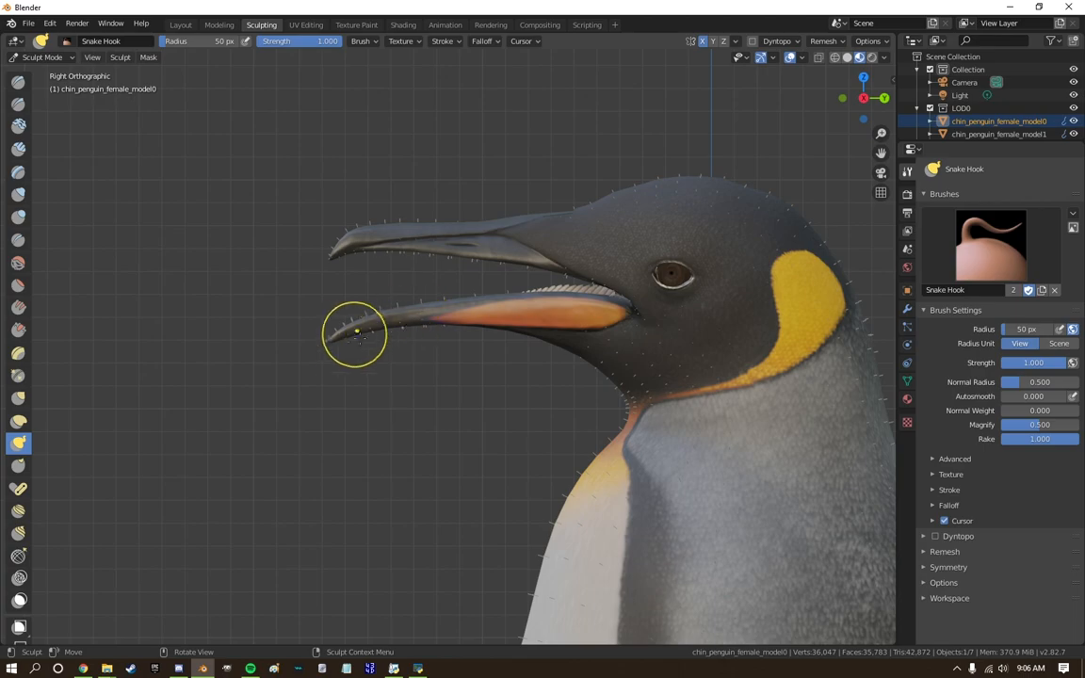
pyautogui.scroll(2, 404, 341)
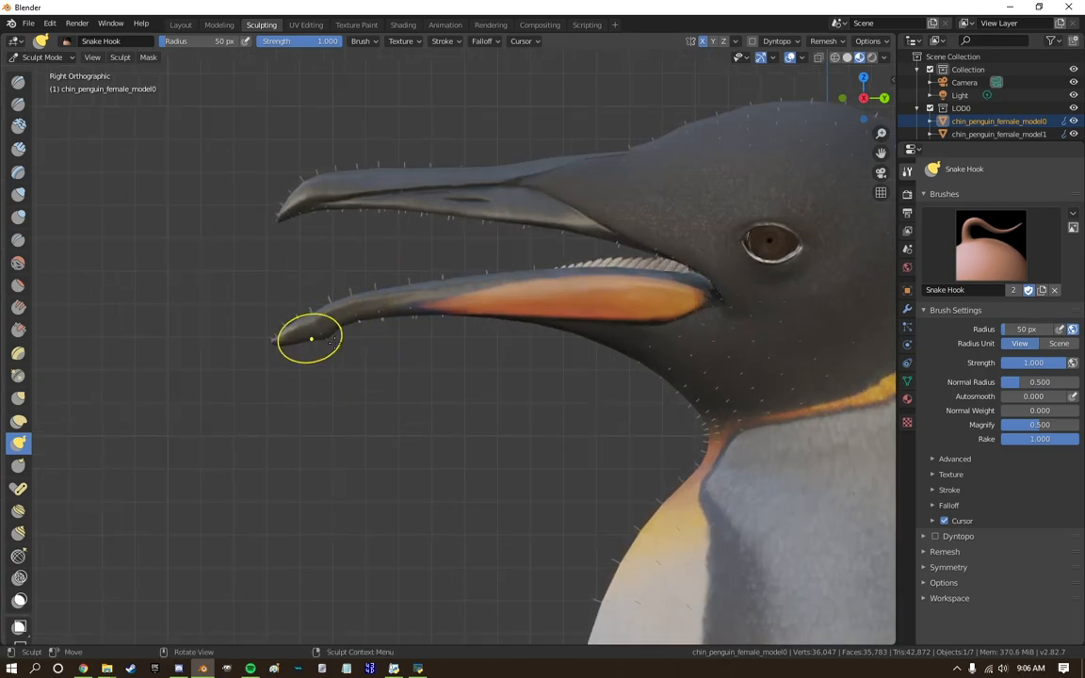
pyautogui.scroll(2, 454, 362)
pyautogui.scroll(-12, 461, 363)
pyautogui.scroll(17, 449, 339)
# Pull the underside of the lower beak into a fuller, straighter edge with the Snake Hook brush.
pyautogui.moveTo(336, 368)
pyautogui.mouseDown()
pyautogui.moveTo(407, 350)
pyautogui.moveTo(460, 354)
pyautogui.mouseUp()
pyautogui.scroll(-1, 354, 349)
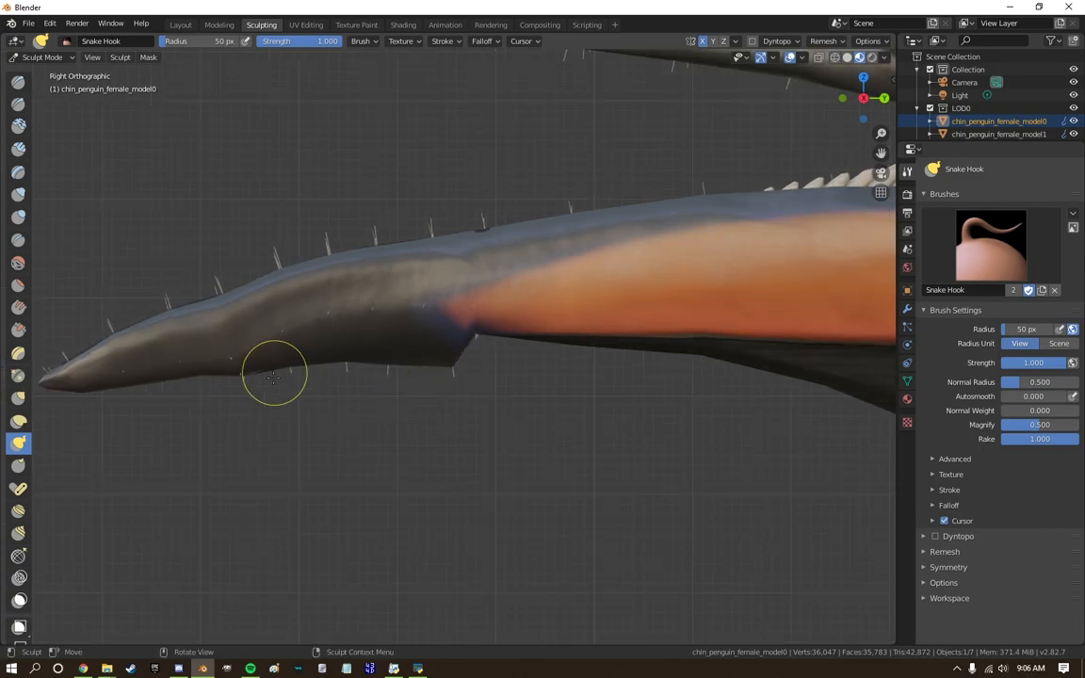
pyautogui.keyDown('shift'); pyautogui.moveTo(612, 374); pyautogui.dragTo(430, 365, button='middle'); pyautogui.keyUp('shift')
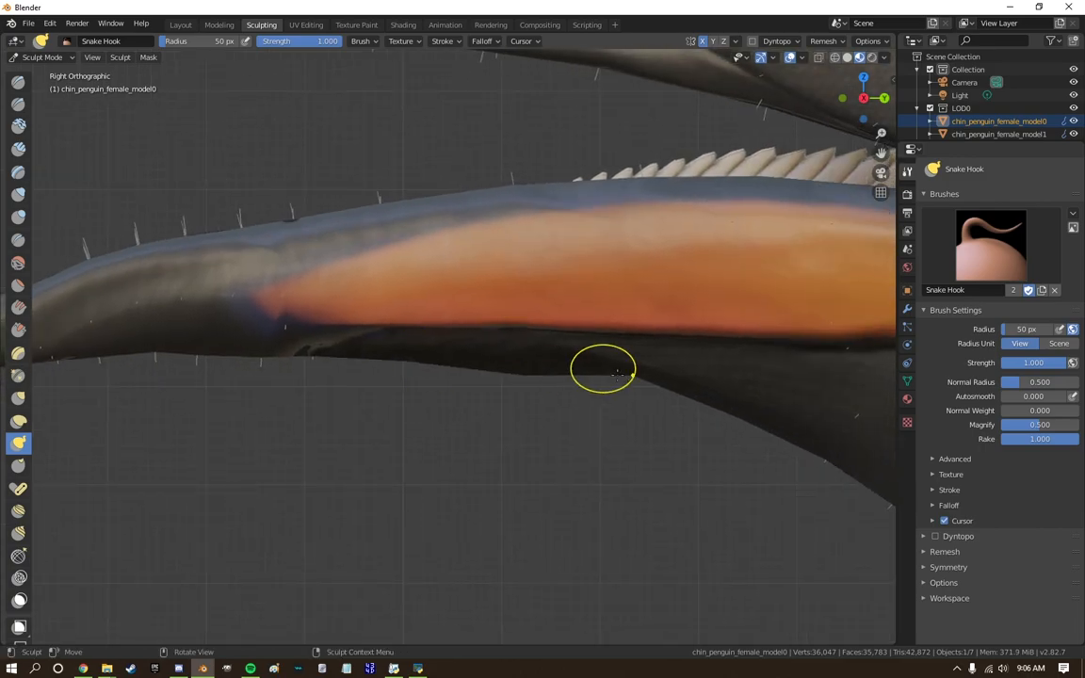
pyautogui.scroll(-8, 637, 395)
# Smooth the reshaped lower beak, setting the Smooth brush to 153 px radius and 0.426 strength.
pyautogui.click(18, 263)
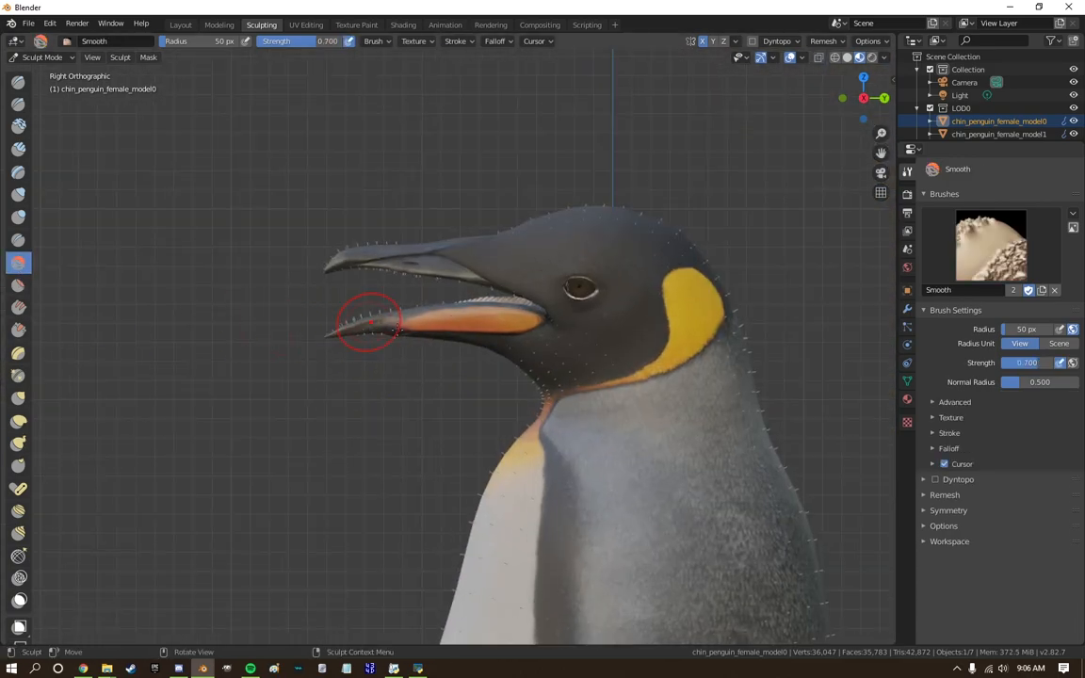
pyautogui.scroll(7, 450, 362)
pyautogui.scroll(-5, 329, 363)
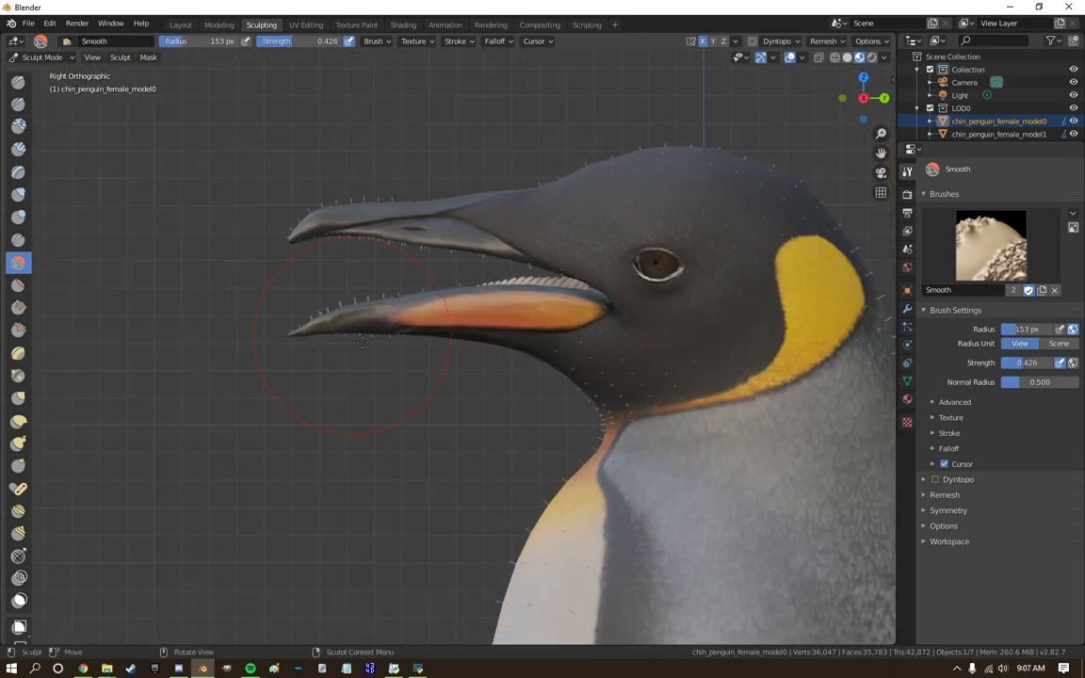
# Pull the tail feathers backward with the Snake Hook brush at 153 px radius.
pyautogui.scroll(-5, 509, 330)
pyautogui.keyDown('shift'); pyautogui.moveTo(569, 509); pyautogui.dragTo(220, 35, button='middle'); pyautogui.keyUp('shift')
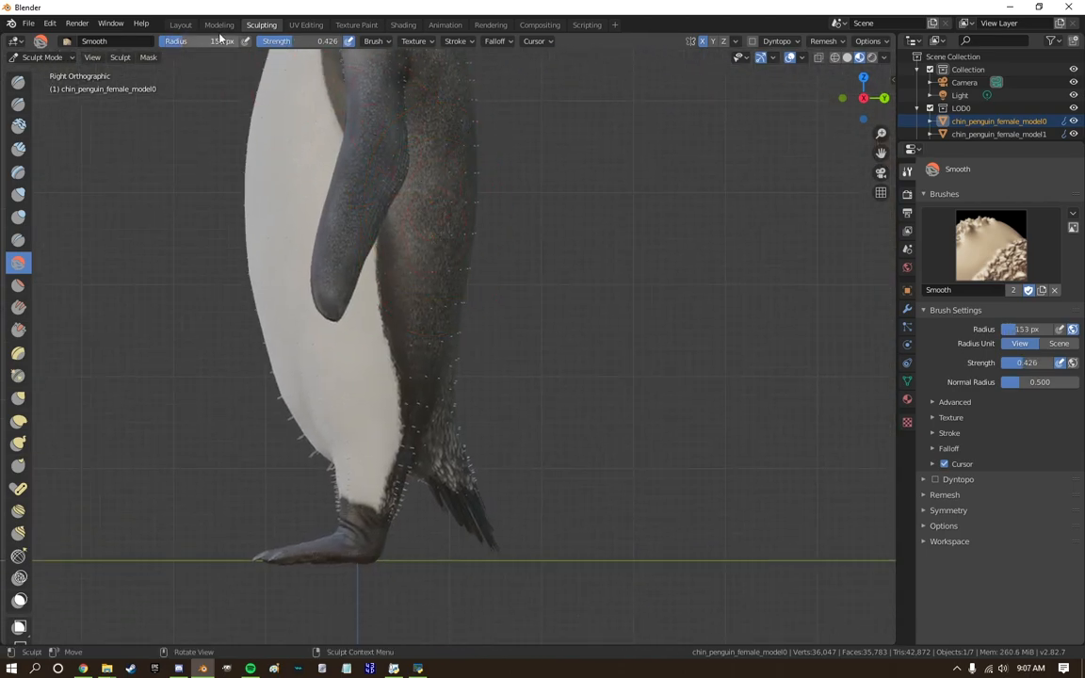
pyautogui.press('k')
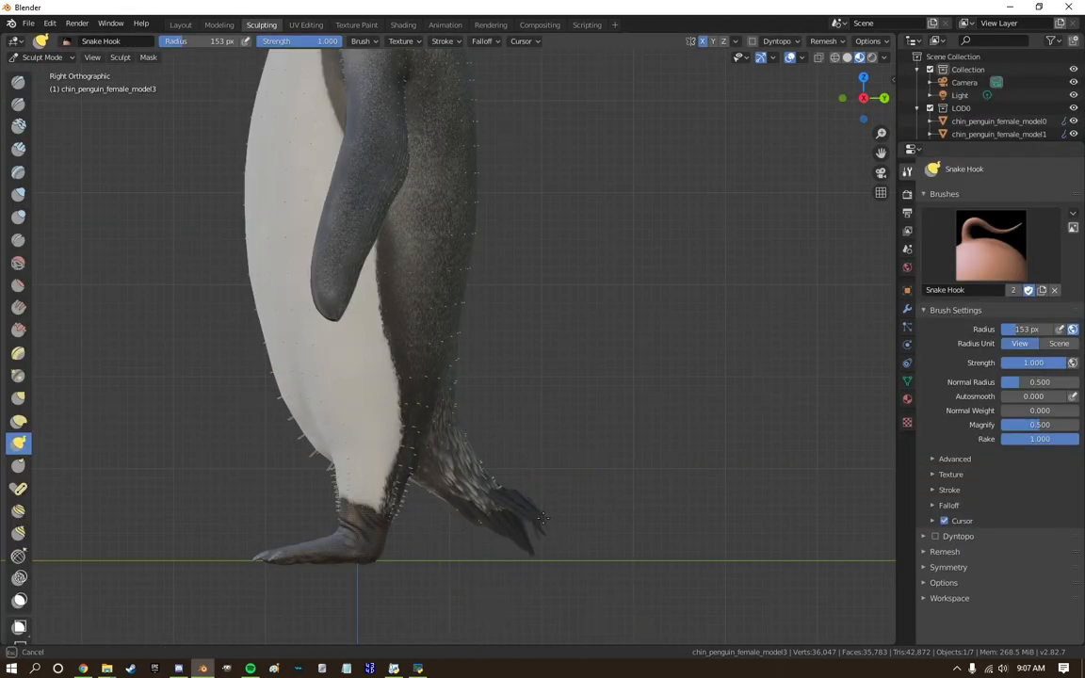
# Push the front of the belly on the body mesh inward with the Snake Hook brush.
pyautogui.scroll(-3, 480, 424)
pyautogui.keyDown('shift'); pyautogui.moveTo(502, 305); pyautogui.dragTo(465, 404, button='middle'); pyautogui.keyUp('shift')
pyautogui.scroll(1, 452, 386)
pyautogui.keyDown('shift'); pyautogui.moveTo(433, 368); pyautogui.dragTo(494, 384, button='middle'); pyautogui.keyUp('shift')
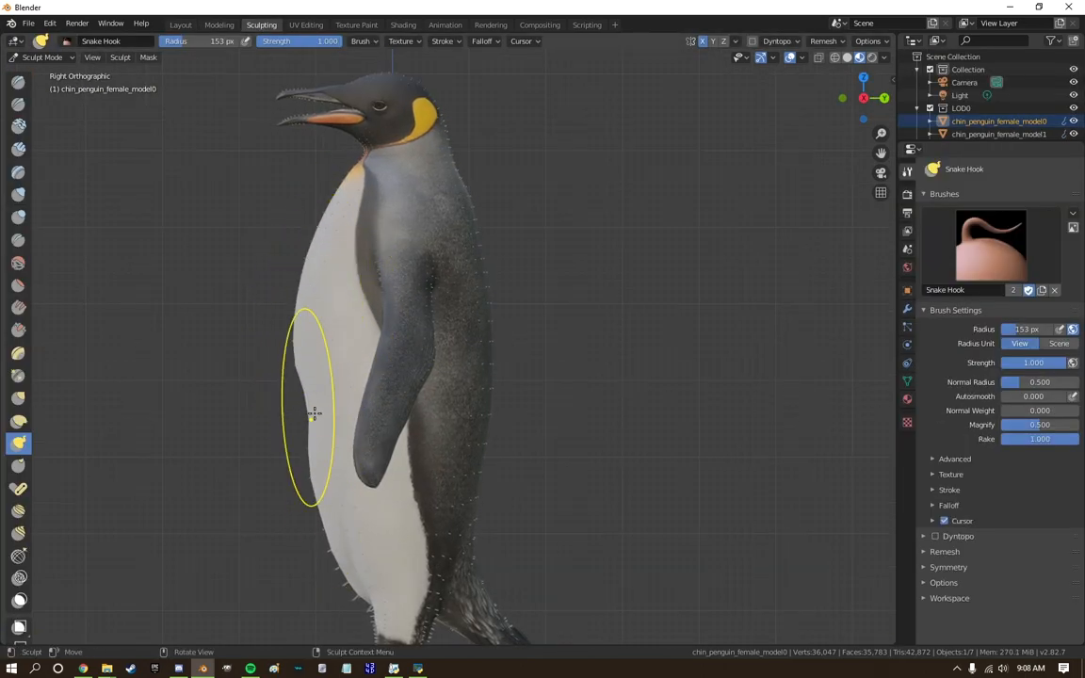
# Smooth the reshaped body surface with the Smooth brush.
pyautogui.hotkey('shift', 's')
pyautogui.scroll(-2, 349, 565)
pyautogui.moveTo(339, 557); pyautogui.dragTo(438, 529, button='middle')
pyautogui.moveTo(87, 353); pyautogui.dragTo(383, 314, button='middle')
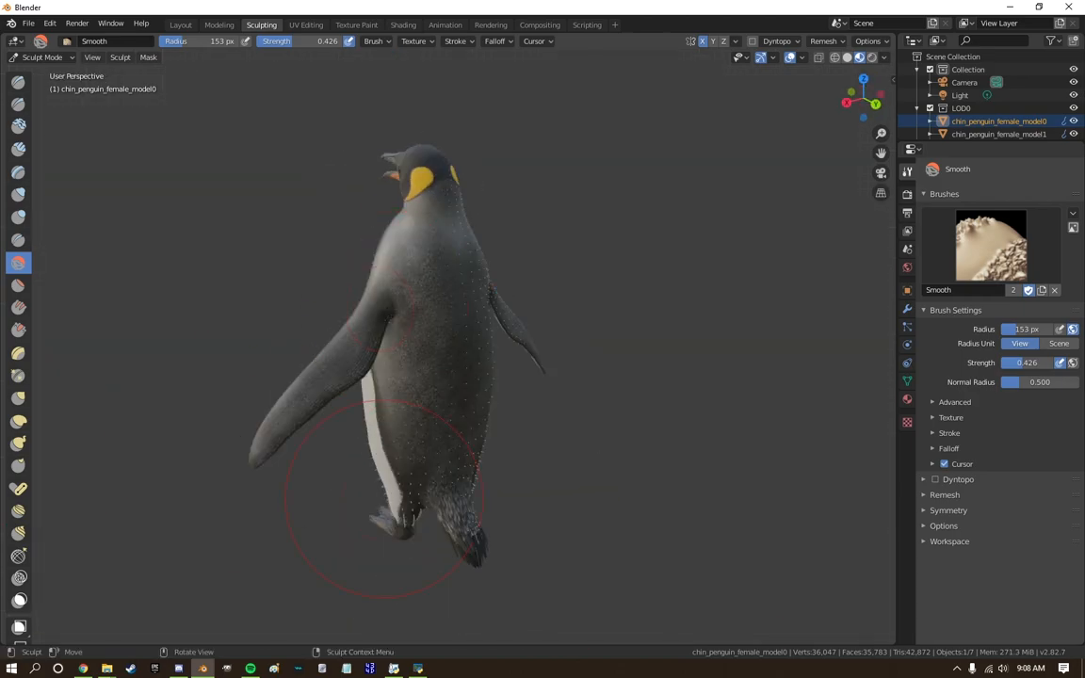
pyautogui.press('KP_3')
pyautogui.scroll(5, 285, 460)
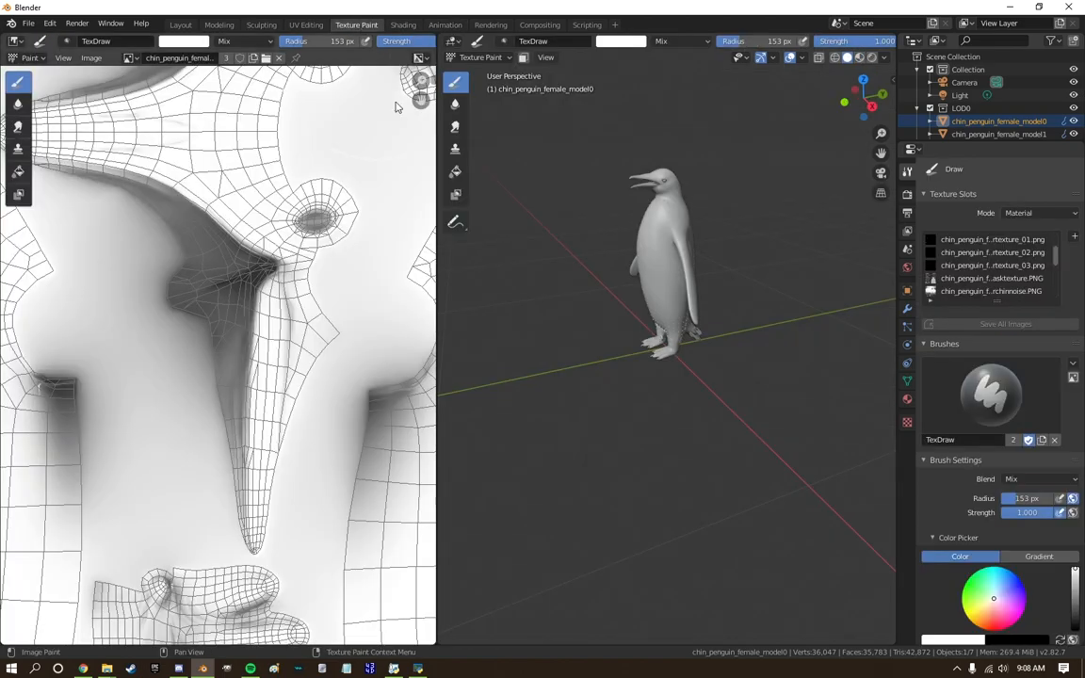
pyautogui.moveTo(791, 396); pyautogui.dragTo(691, 326, button='middle')
pyautogui.scroll(-2, 691, 327)
pyautogui.click(864, 98)
pyautogui.scroll(9, 707, 252)
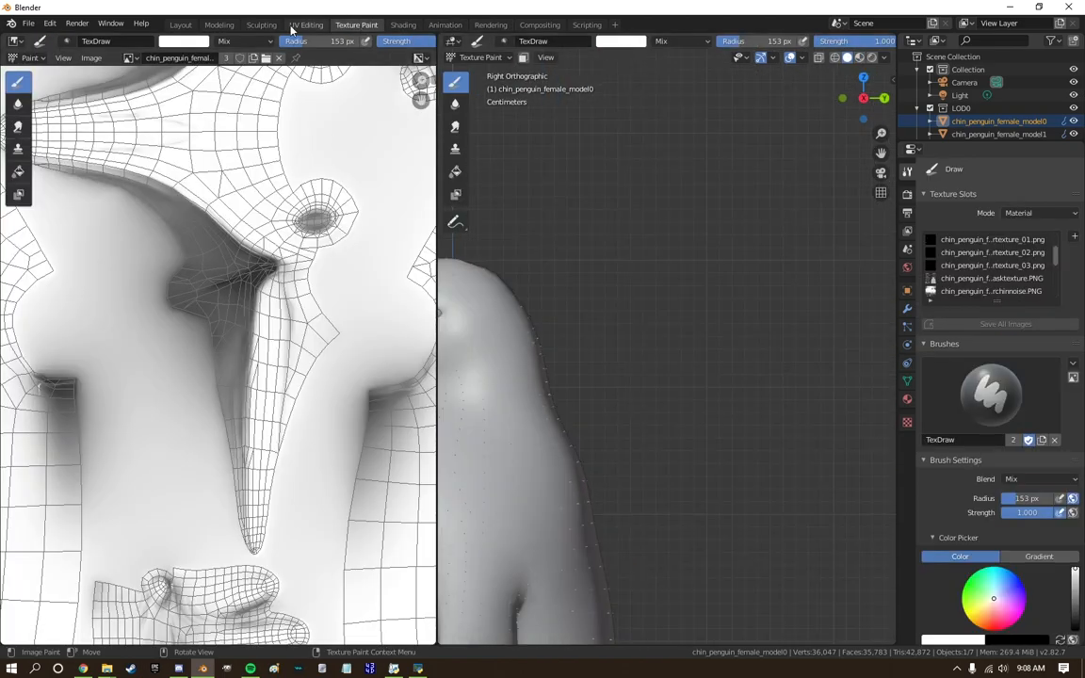
pyautogui.click(264, 25)
# Reshape the penguin's head and forehead profile with the Snake Hook brush at 153 px radius.
pyautogui.click(17, 442)
pyautogui.scroll(7, 429, 302)
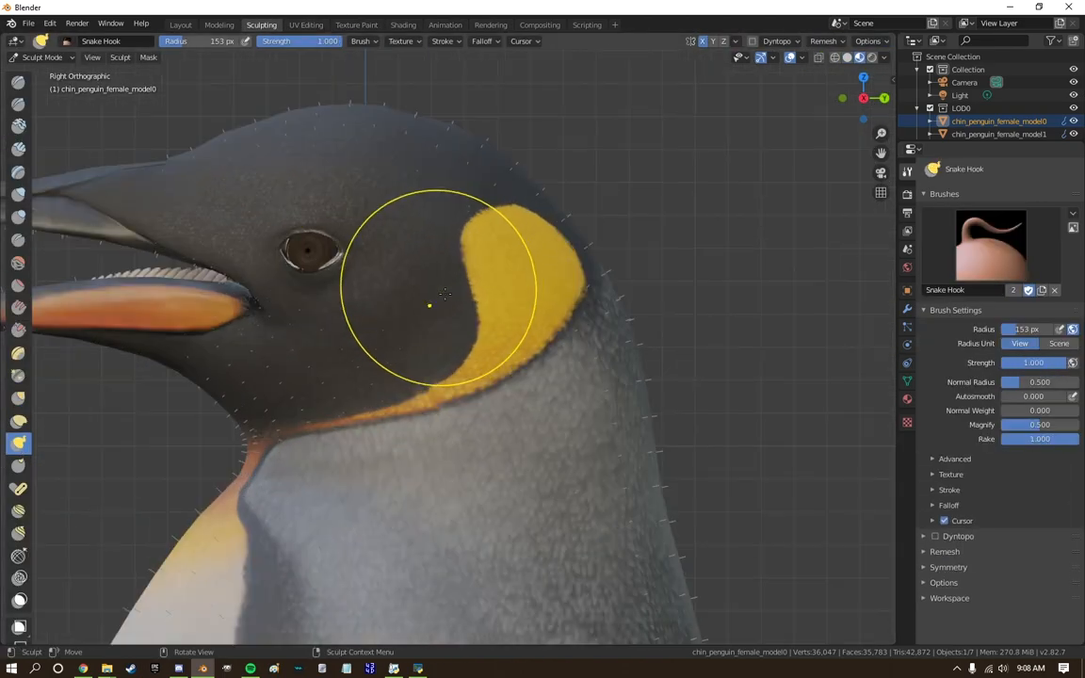
pyautogui.scroll(-3, 492, 294)
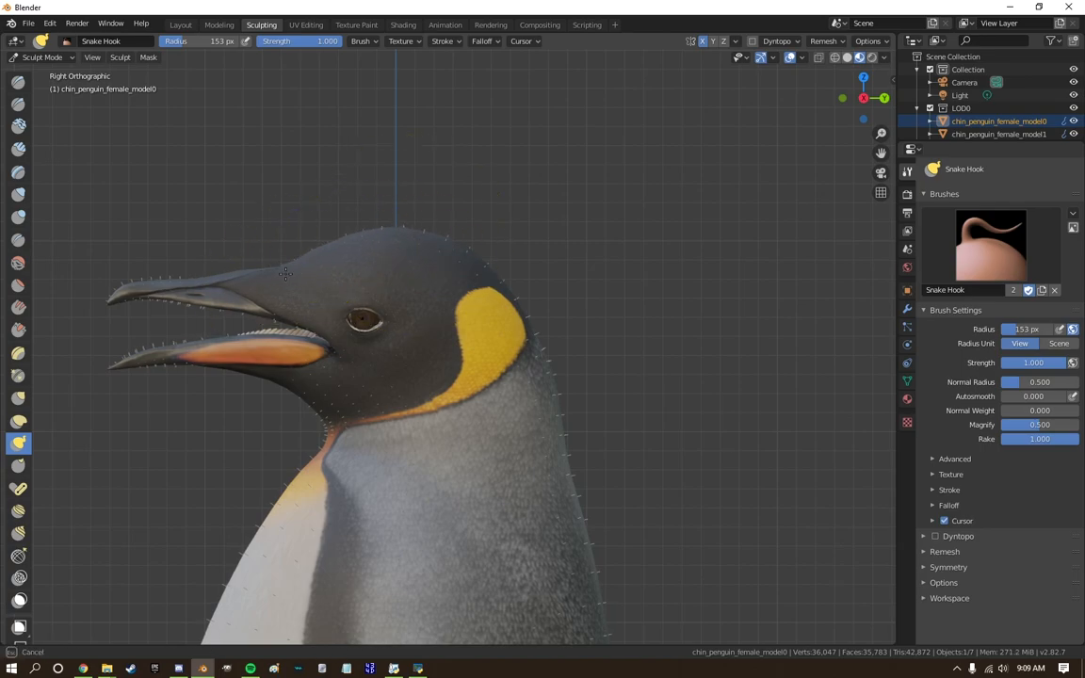
pyautogui.moveTo(288, 274); pyautogui.dragTo(286, 284)
pyautogui.scroll(1, 506, 368)
# Switch to texture painting, select the "…asktexture.PNG" texture slot and choose the Clone brush.
pyautogui.click(356, 25)
pyautogui.keyDown('shift'); pyautogui.moveTo(615, 356); pyautogui.dragTo(871, 354, button='middle'); pyautogui.keyUp('shift')
pyautogui.click(952, 279)
pyautogui.scroll(3, 697, 254)
pyautogui.click(455, 128)
pyautogui.click(456, 148)
pyautogui.keyDown('ctrl'); pyautogui.click(600, 188); pyautogui.keyUp('ctrl')
pyautogui.moveTo(667, 209); pyautogui.dragTo(659, 231)
pyautogui.moveTo(654, 282)
pyautogui.mouseDown()
pyautogui.moveTo(600, 416)
pyautogui.moveTo(708, 344)
pyautogui.mouseUp()
pyautogui.keyDown('ctrl'); pyautogui.scroll(-1, 966, 436); pyautogui.keyUp('ctrl')
pyautogui.hotkey('ctrl', 'z')
pyautogui.hotkey('ctrl', 'z')
pyautogui.hotkey('ctrl', 'z')
pyautogui.hotkey('ctrl', 'z')
# Sample the pale belly plumage and clone it over the yellow-orange patch on the upper chest.
pyautogui.keyDown('ctrl'); pyautogui.scroll(-9, 979, 458); pyautogui.keyUp('ctrl')
pyautogui.keyDown('ctrl'); pyautogui.scroll(10, 991, 478); pyautogui.keyUp('ctrl')
pyautogui.scroll(-2, 971, 565)
pyautogui.moveTo(695, 237)
pyautogui.mouseDown()
pyautogui.moveTo(720, 305)
pyautogui.moveTo(454, 439)
pyautogui.mouseUp()
pyautogui.moveTo(441, 442)
pyautogui.keyDown('shift'); pyautogui.mouseDown(button='middle')
pyautogui.moveTo(624, 371)
pyautogui.moveTo(738, 387)
pyautogui.mouseUp(button='middle'); pyautogui.keyUp('shift')
pyautogui.scroll(-11, 624, 371)
pyautogui.scroll(5, 696, 367)
pyautogui.keyDown('ctrl'); pyautogui.click(596, 448); pyautogui.keyUp('ctrl')
pyautogui.click(607, 296)
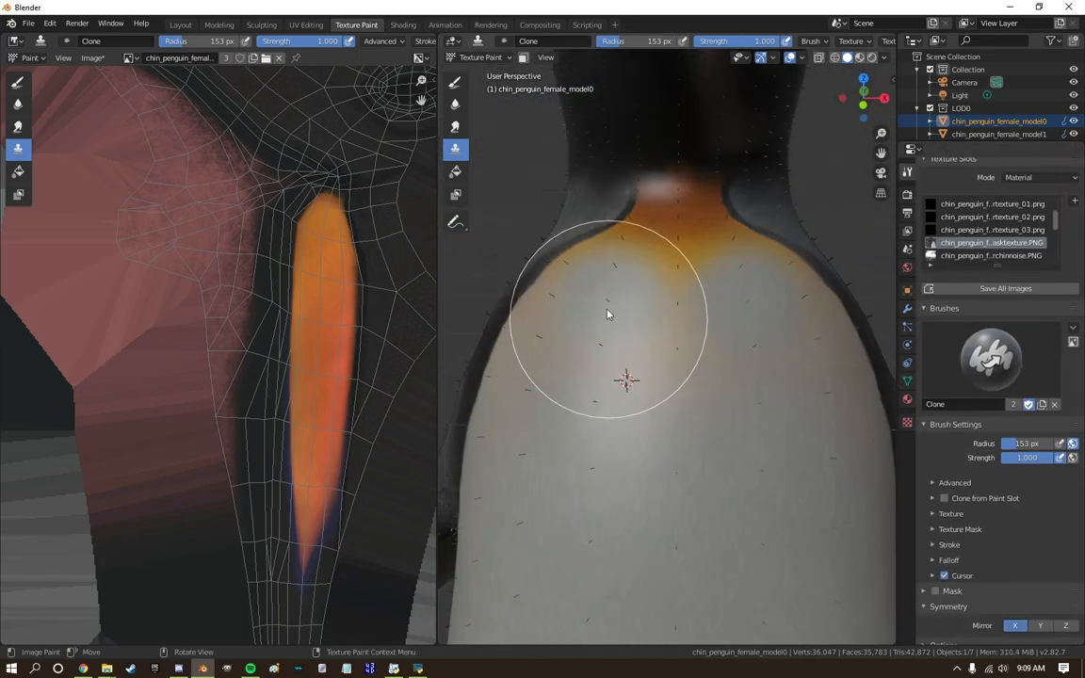
pyautogui.moveTo(565, 286); pyautogui.dragTo(684, 254)
pyautogui.keyDown('shift'); pyautogui.moveTo(684, 254); pyautogui.dragTo(659, 396, button='middle'); pyautogui.keyUp('shift')
pyautogui.moveTo(659, 395)
pyautogui.mouseDown(button='middle')
pyautogui.moveTo(646, 341)
pyautogui.moveTo(579, 330)
pyautogui.mouseUp(button='middle')
pyautogui.moveTo(612, 315)
pyautogui.mouseDown()
pyautogui.moveTo(655, 300)
pyautogui.moveTo(608, 416)
pyautogui.mouseUp()
# Clone the pale plumage over the throat, cheek and area around the eye with a 98 px brush radius.
pyautogui.keyDown('ctrl'); pyautogui.click(575, 486); pyautogui.keyUp('ctrl')
pyautogui.click(617, 453)
pyautogui.moveTo(656, 317); pyautogui.dragTo(622, 412, button='middle')
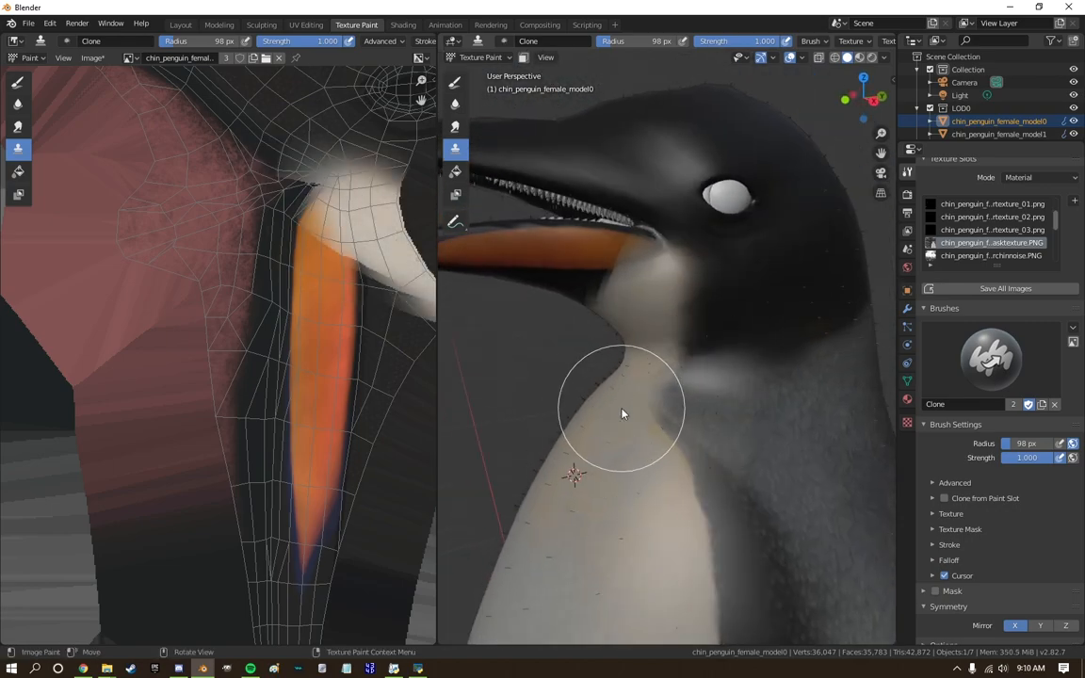
pyautogui.moveTo(701, 289)
pyautogui.mouseDown()
pyautogui.moveTo(721, 196)
pyautogui.moveTo(651, 198)
pyautogui.mouseUp()
pyautogui.scroll(1, 655, 202)
pyautogui.keyDown('shift'); pyautogui.moveTo(657, 207); pyautogui.dragTo(636, 318, button='middle'); pyautogui.keyUp('shift')
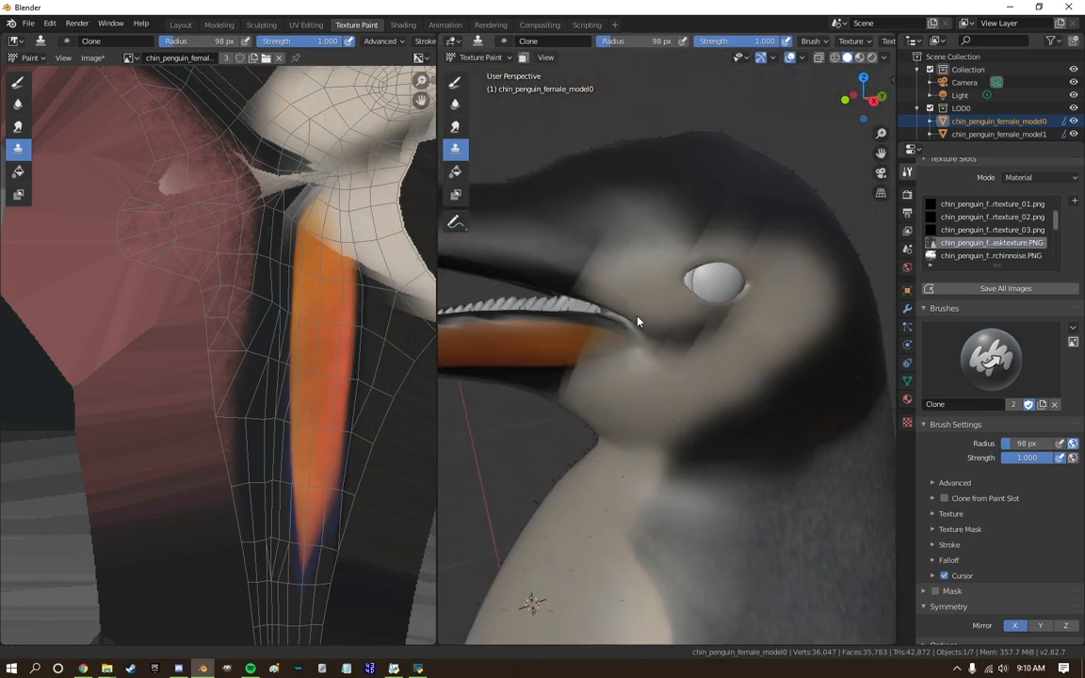
# Set the Clone brush radius to 40 px and refine the pale face patch around the eye and beak base.
pyautogui.scroll(-1, 635, 315)
pyautogui.press('f')
pyautogui.click(608, 260)
pyautogui.click(605, 264)
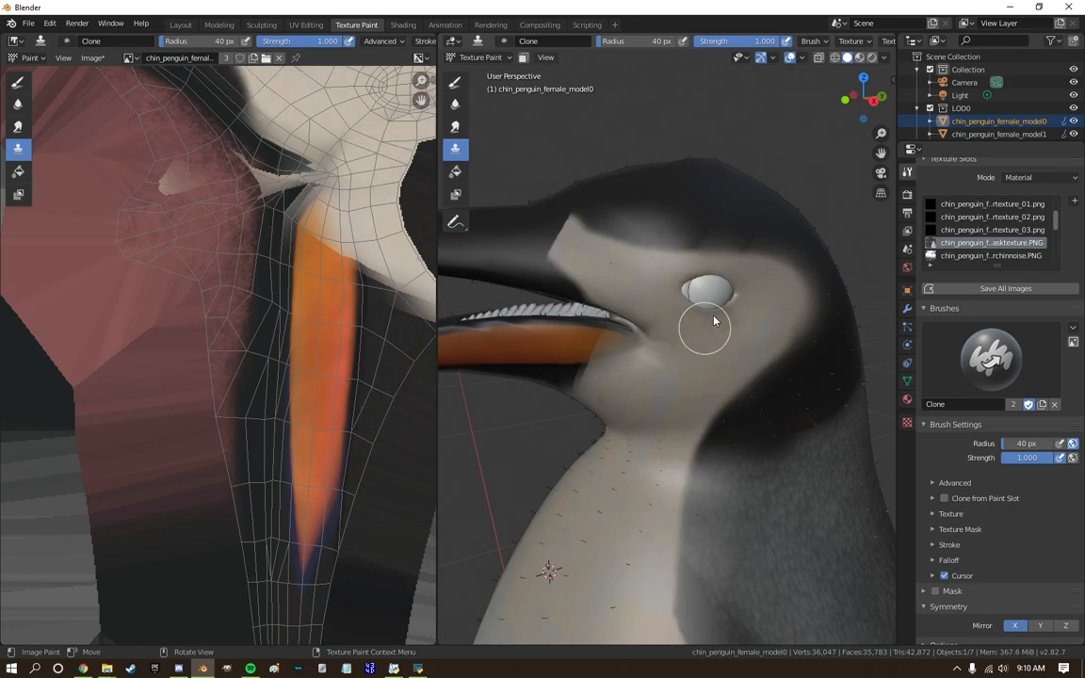
pyautogui.moveTo(623, 351)
pyautogui.mouseDown(button='middle')
pyautogui.moveTo(630, 368)
pyautogui.moveTo(576, 399)
pyautogui.moveTo(567, 315)
pyautogui.moveTo(627, 316)
pyautogui.moveTo(743, 382)
pyautogui.mouseUp(button='middle')
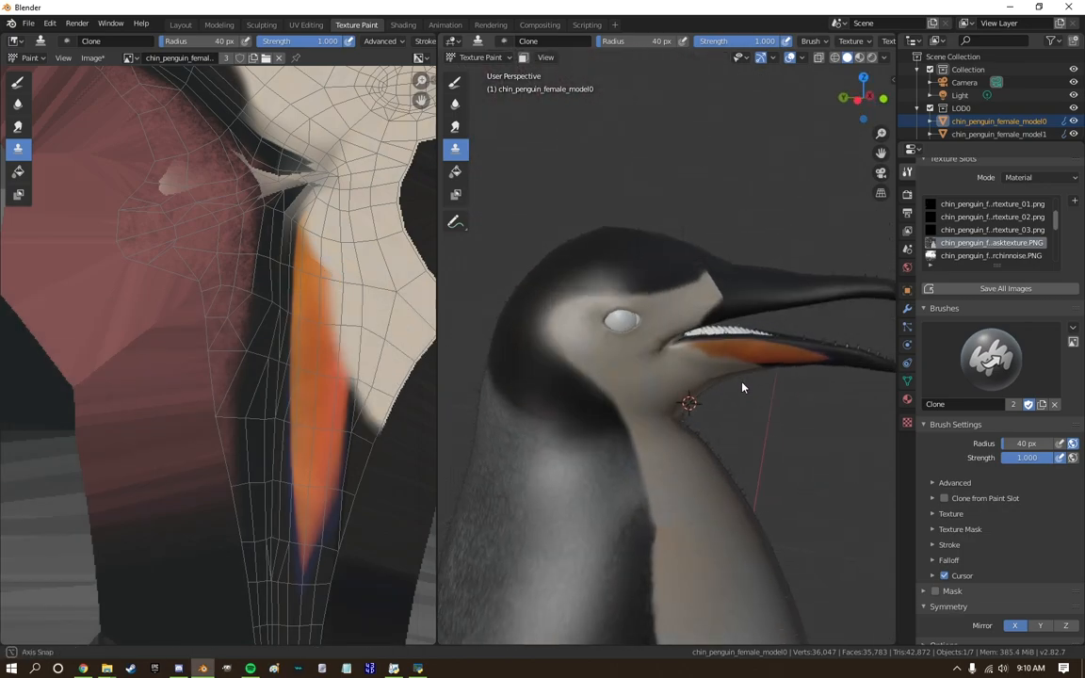
# Sample the black of the upper beak and clone it over the orange on the lower beak.
pyautogui.scroll(1, 744, 367)
pyautogui.keyDown('ctrl'); pyautogui.click(765, 278); pyautogui.keyUp('ctrl')
pyautogui.scroll(1, 748, 287)
pyautogui.keyDown('shift'); pyautogui.moveTo(758, 308); pyautogui.dragTo(685, 263, button='middle'); pyautogui.keyUp('shift')
pyautogui.moveTo(653, 299)
pyautogui.mouseDown()
pyautogui.moveTo(777, 316)
pyautogui.moveTo(634, 303)
pyautogui.moveTo(607, 281)
pyautogui.moveTo(692, 215)
pyautogui.mouseUp()
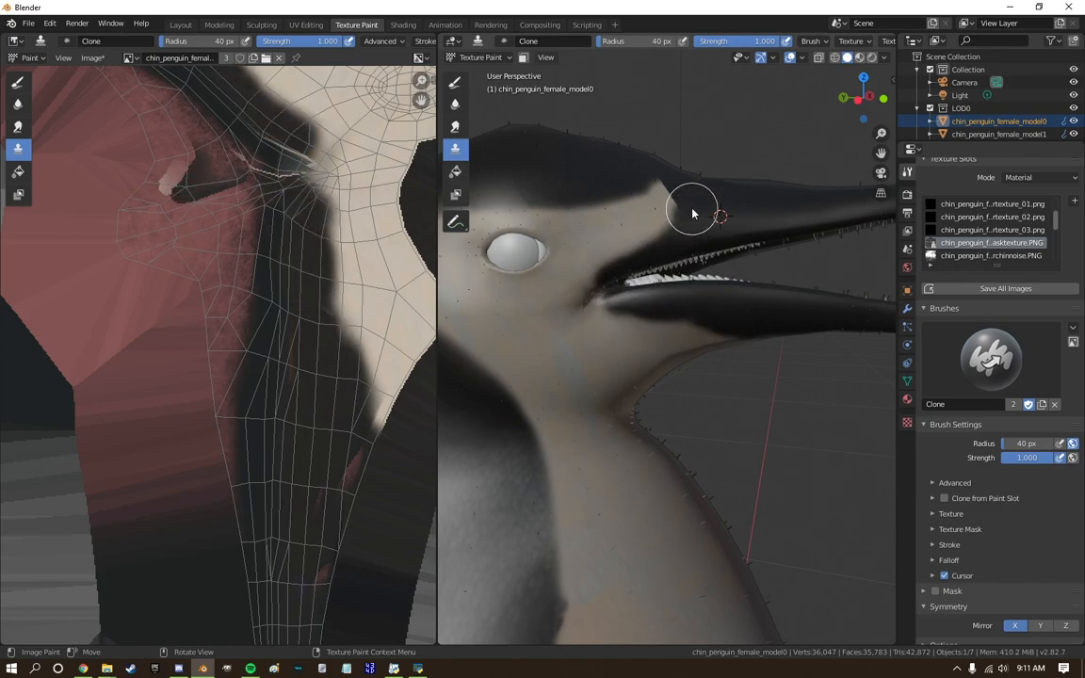
# Paint a thin black strap from behind the eye down to the throat with a 13 px Clone brush.
pyautogui.scroll(-8, 579, 205)
pyautogui.moveTo(706, 219); pyautogui.dragTo(555, 259, button='middle')
pyautogui.scroll(8, 603, 273)
pyautogui.moveTo(801, 306); pyautogui.dragTo(749, 313, button='middle')
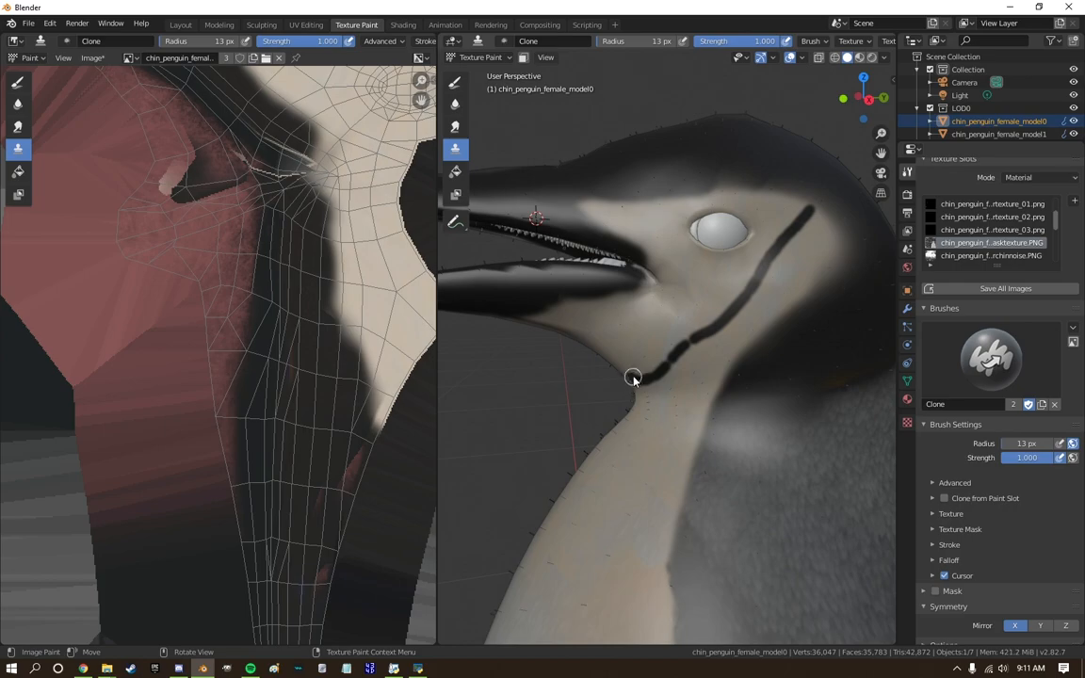
pyautogui.scroll(-6, 708, 343)
pyautogui.moveTo(612, 386)
pyautogui.mouseDown(button='middle')
pyautogui.moveTo(697, 337)
pyautogui.moveTo(602, 368)
pyautogui.mouseUp(button='middle')
pyautogui.scroll(-2, 621, 358)
# Switch the 3D view to rendered shading and frame the face in the right orthographic view.
pyautogui.click(871, 57)
pyautogui.scroll(5, 719, 490)
pyautogui.moveTo(719, 491)
pyautogui.mouseDown(button='middle')
pyautogui.moveTo(693, 511)
pyautogui.moveTo(676, 438)
pyautogui.moveTo(663, 432)
pyautogui.mouseUp(button='middle')
pyautogui.scroll(-3, 693, 512)
pyautogui.scroll(2, 676, 437)
pyautogui.press('KP_3')
pyautogui.scroll(7, 640, 357)
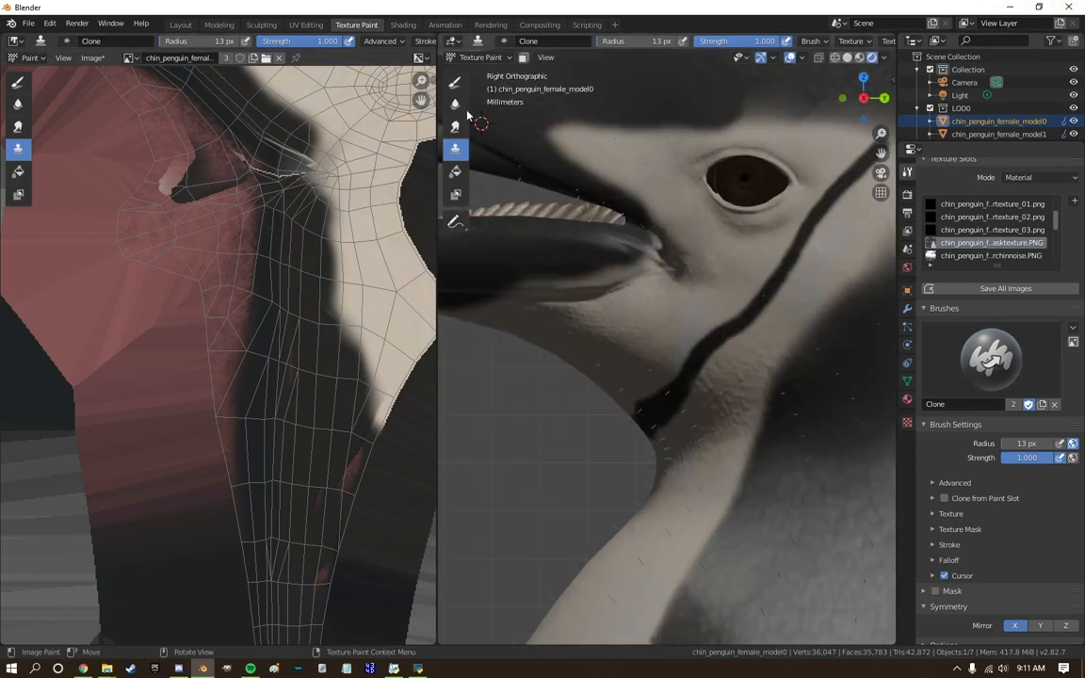
# Thin the black chin strap and darken the back of the cheek with the Smear brush at 31 px radius.
pyautogui.click(456, 128)
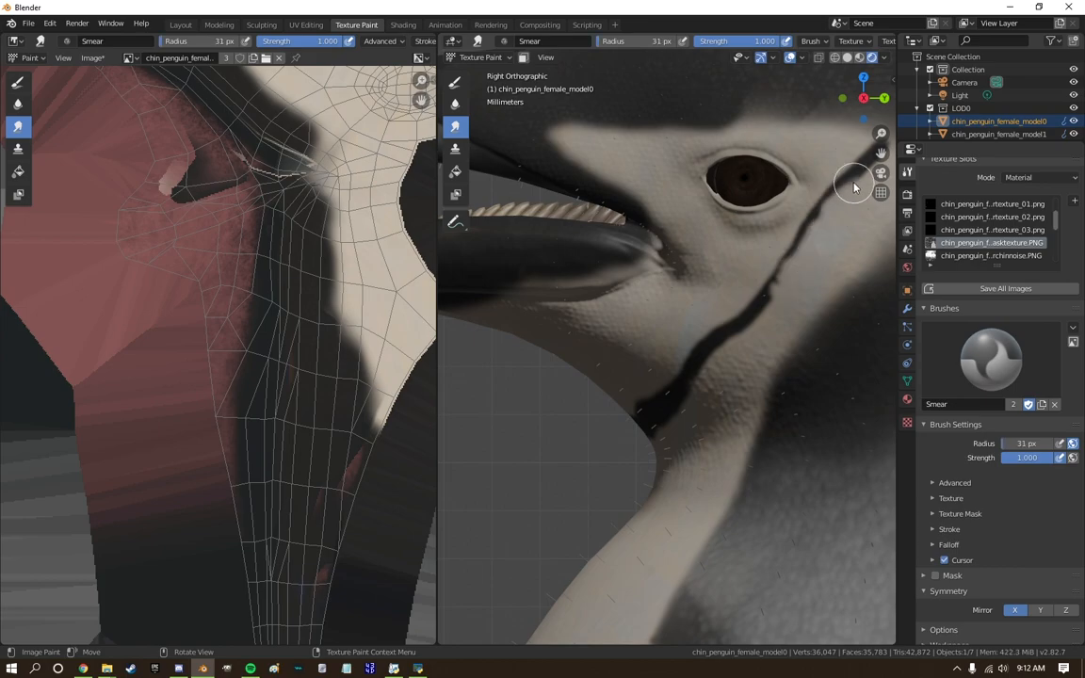
pyautogui.scroll(-7, 684, 411)
pyautogui.moveTo(714, 426); pyautogui.dragTo(648, 285, button='middle')
pyautogui.scroll(6, 665, 310)
pyautogui.scroll(-2, 692, 326)
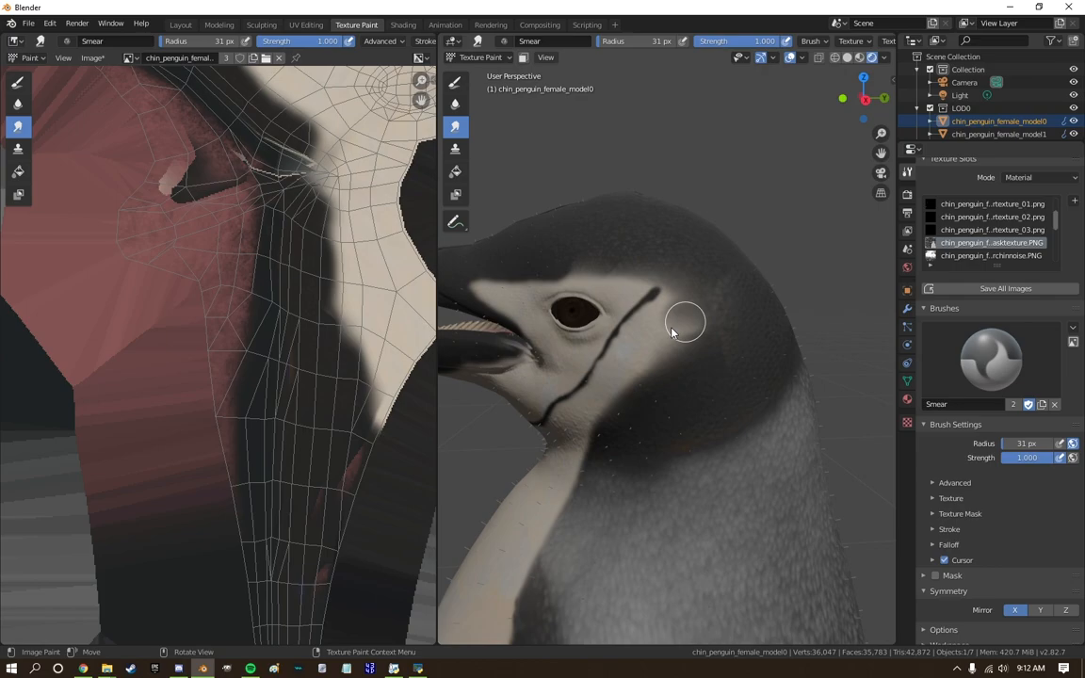
pyautogui.scroll(-1, 713, 339)
# Taper and blend the upper end of the black chin strap behind the eye with the Smear brush at 14 px radius.
pyautogui.click(456, 85)
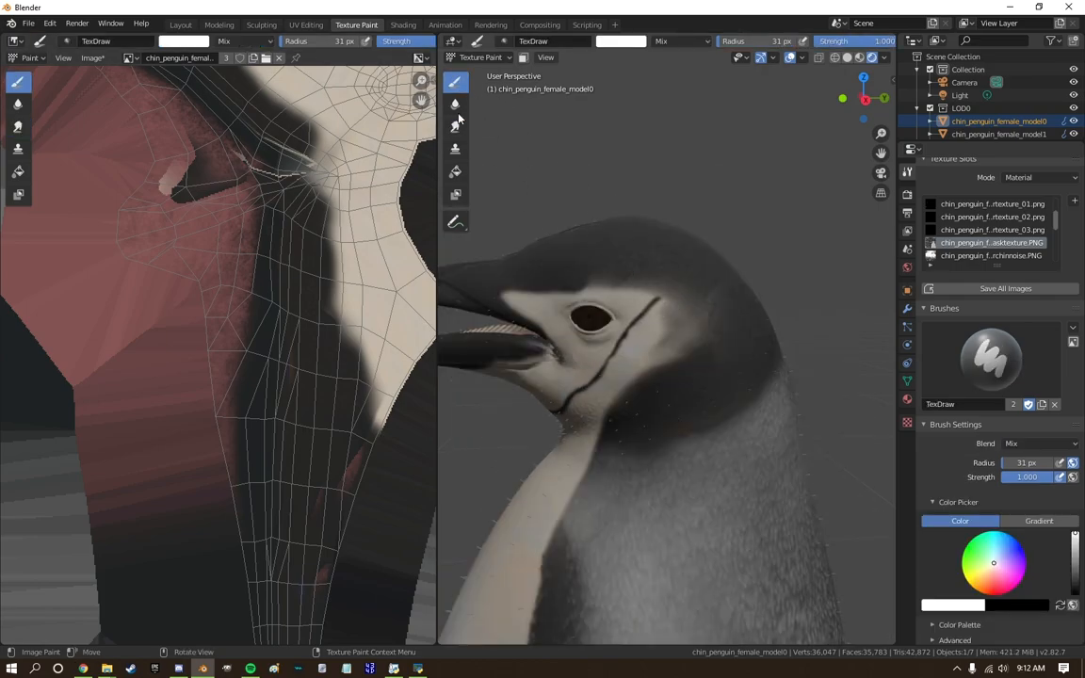
pyautogui.click(456, 147)
pyautogui.click(456, 127)
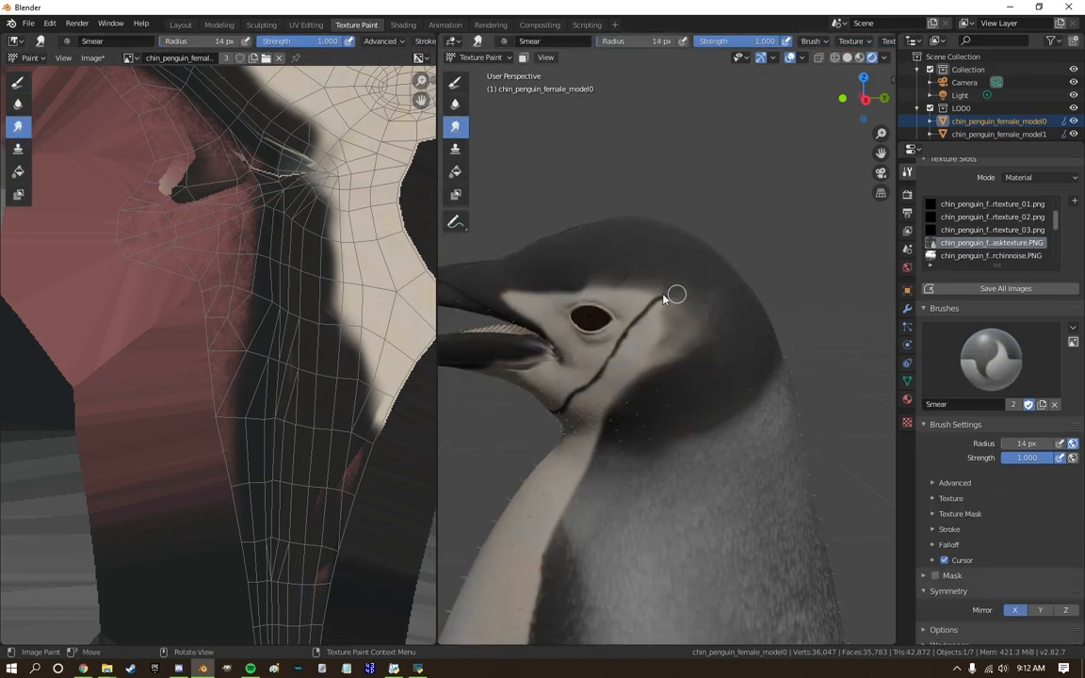
pyautogui.scroll(-5, 714, 322)
pyautogui.scroll(4, 675, 300)
pyautogui.moveTo(622, 351); pyautogui.dragTo(649, 336, button='middle')
pyautogui.scroll(-5, 659, 358)
pyautogui.keyDown('shift'); pyautogui.moveTo(710, 494); pyautogui.dragTo(657, 369, button='middle'); pyautogui.keyUp('shift')
pyautogui.moveTo(585, 331); pyautogui.dragTo(636, 358, button='middle')
pyautogui.scroll(1, 636, 358)
# Clone the white chest texture over the dark edge between chest and shoulder with the Clone brush at 14 px radius.
pyautogui.click(455, 149)
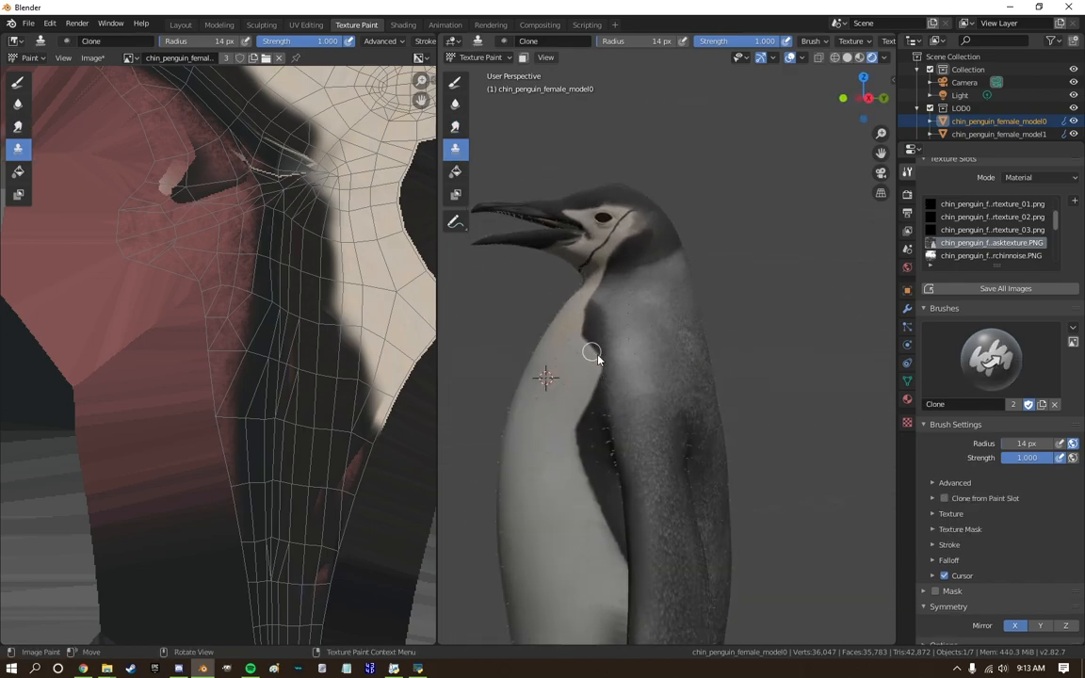
pyautogui.scroll(-3, 603, 353)
pyautogui.keyDown('shift'); pyautogui.moveTo(614, 390); pyautogui.dragTo(622, 310, button='middle'); pyautogui.keyUp('shift')
pyautogui.scroll(-1, 625, 330)
pyautogui.scroll(-2, 630, 358)
pyautogui.moveTo(630, 361); pyautogui.dragTo(686, 199, button='middle')
pyautogui.scroll(2, 639, 406)
pyautogui.scroll(2, 686, 200)
# Darken the grey neck and shoulder with a black TexDraw brush at 0.296 strength and 68 px radius.
pyautogui.click(455, 82)
pyautogui.click(622, 40)
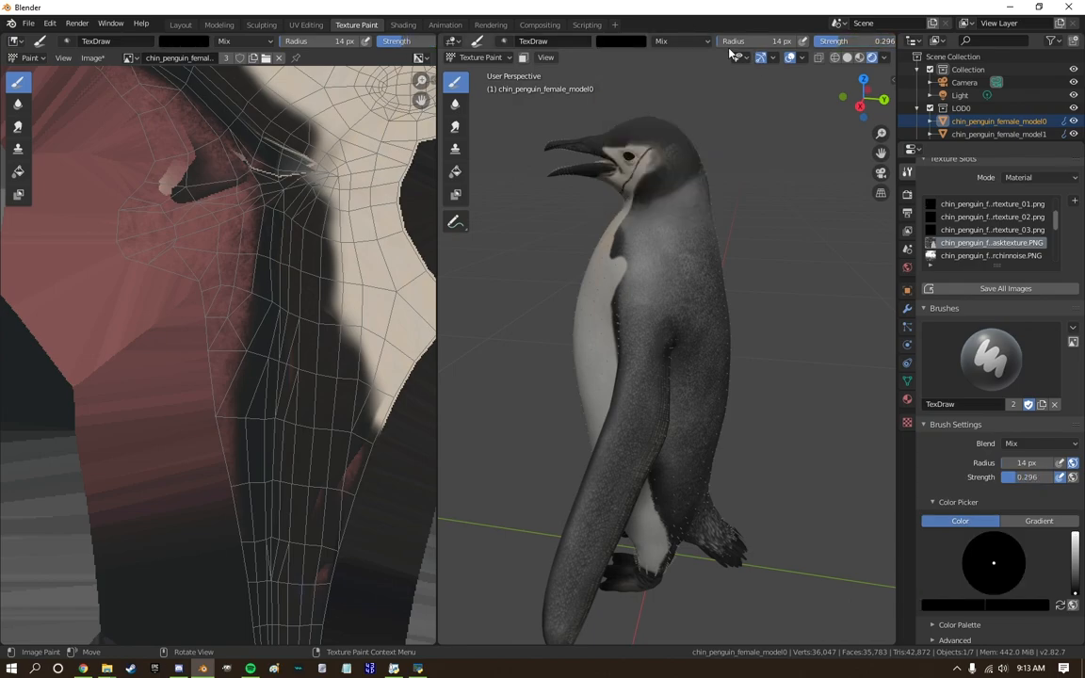
pyautogui.scroll(-3, 701, 332)
pyautogui.scroll(5, 709, 291)
pyautogui.press('f')
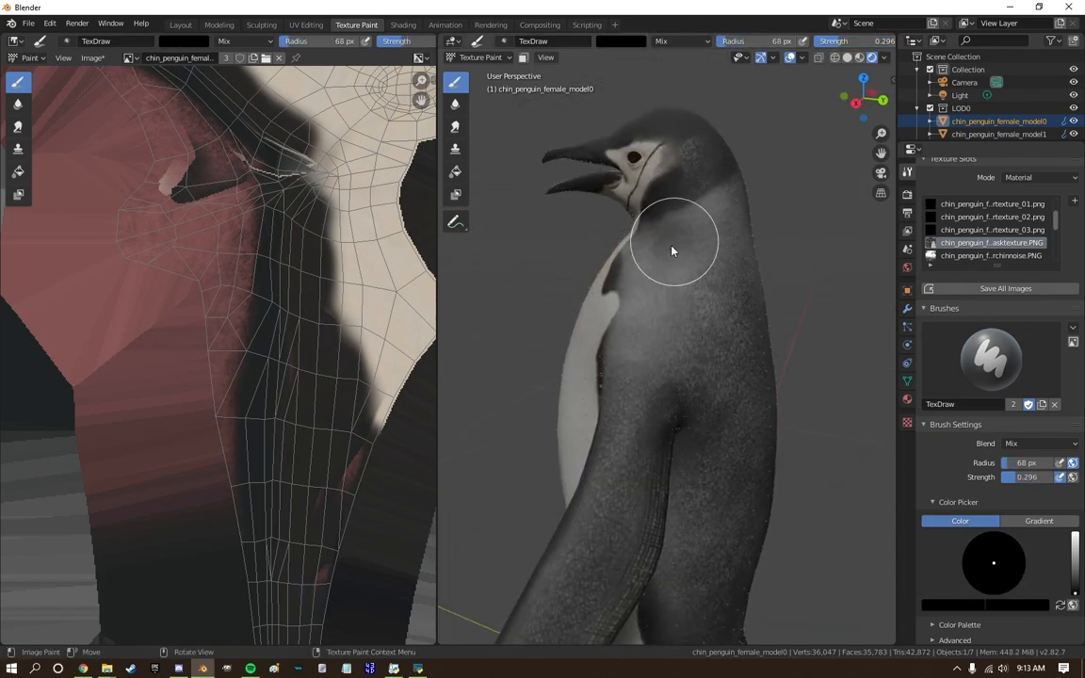
pyautogui.scroll(-4, 700, 299)
pyautogui.moveTo(720, 347)
pyautogui.mouseDown(button='middle')
pyautogui.moveTo(658, 374)
pyautogui.moveTo(794, 349)
pyautogui.moveTo(729, 334)
pyautogui.mouseUp(button='middle')
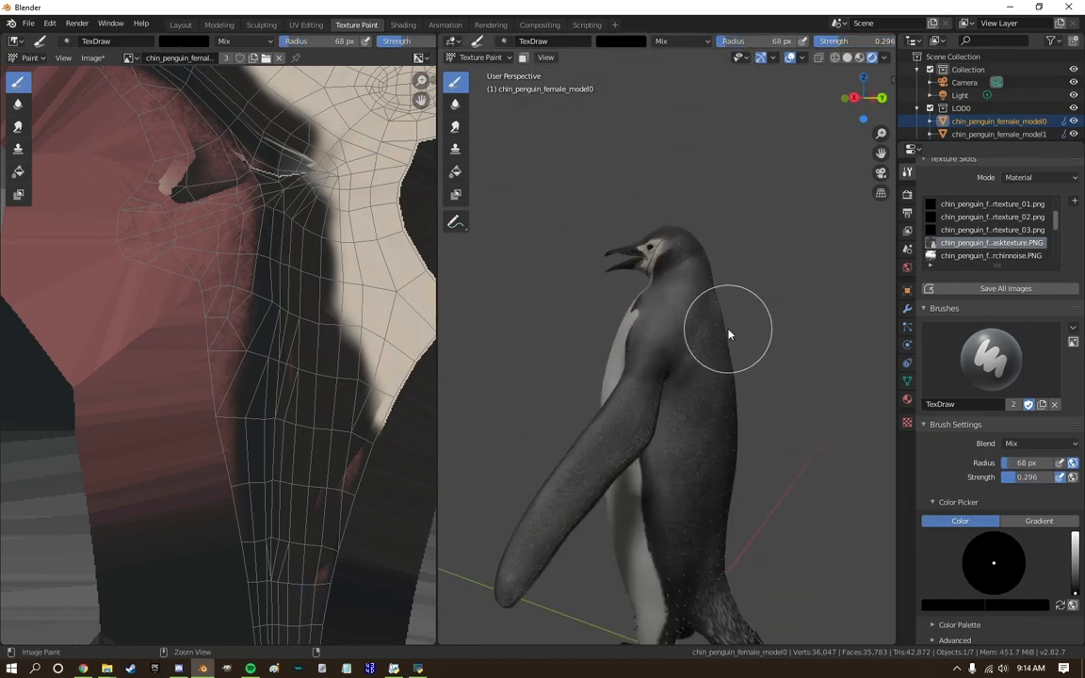
# Darken the speckled grey back and side of the body down to the tail with the black brush.
pyautogui.moveTo(678, 432); pyautogui.dragTo(714, 471, button='middle')
pyautogui.scroll(5, 723, 320)
pyautogui.scroll(-4, 697, 443)
pyautogui.moveTo(687, 424); pyautogui.dragTo(671, 419, button='middle')
pyautogui.scroll(-1, 671, 414)
pyautogui.moveTo(674, 296); pyautogui.dragTo(692, 299, button='middle')
pyautogui.scroll(5, 650, 290)
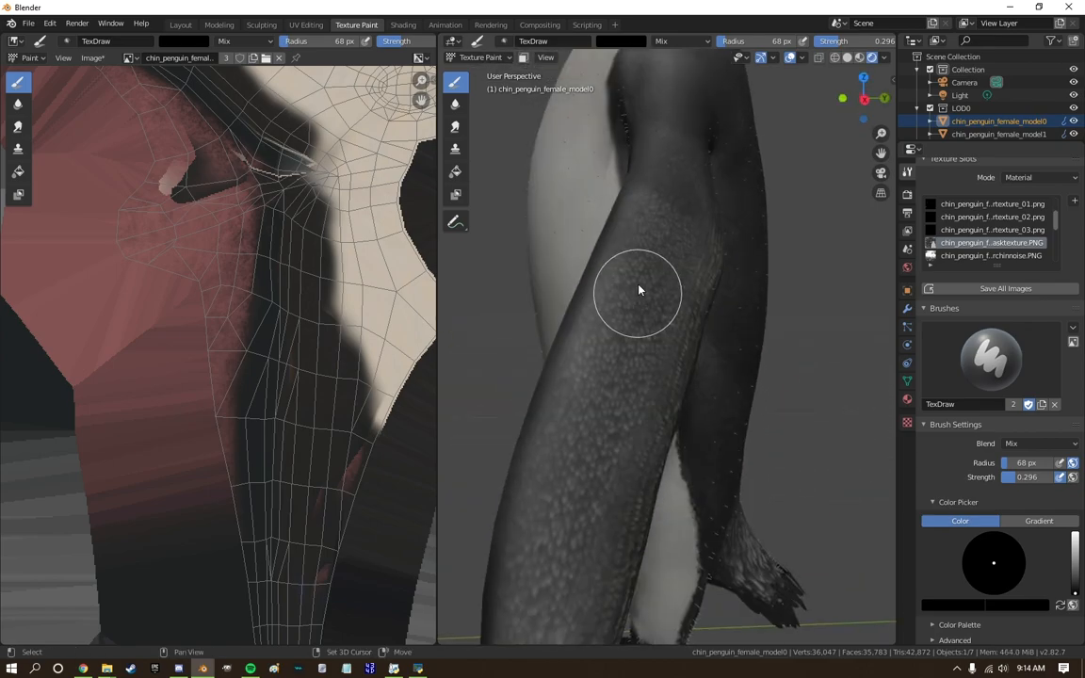
# Paint over the speckled outer flipper and its shoulder with the same soft black brush.
pyautogui.moveTo(640, 286); pyautogui.dragTo(646, 405)
pyautogui.scroll(-2, 640, 401)
pyautogui.moveTo(640, 396); pyautogui.dragTo(603, 314, button='middle')
pyautogui.scroll(-3, 669, 283)
pyautogui.moveTo(673, 283)
pyautogui.mouseDown(button='middle')
pyautogui.moveTo(783, 261)
pyautogui.moveTo(683, 215)
pyautogui.mouseUp(button='middle')
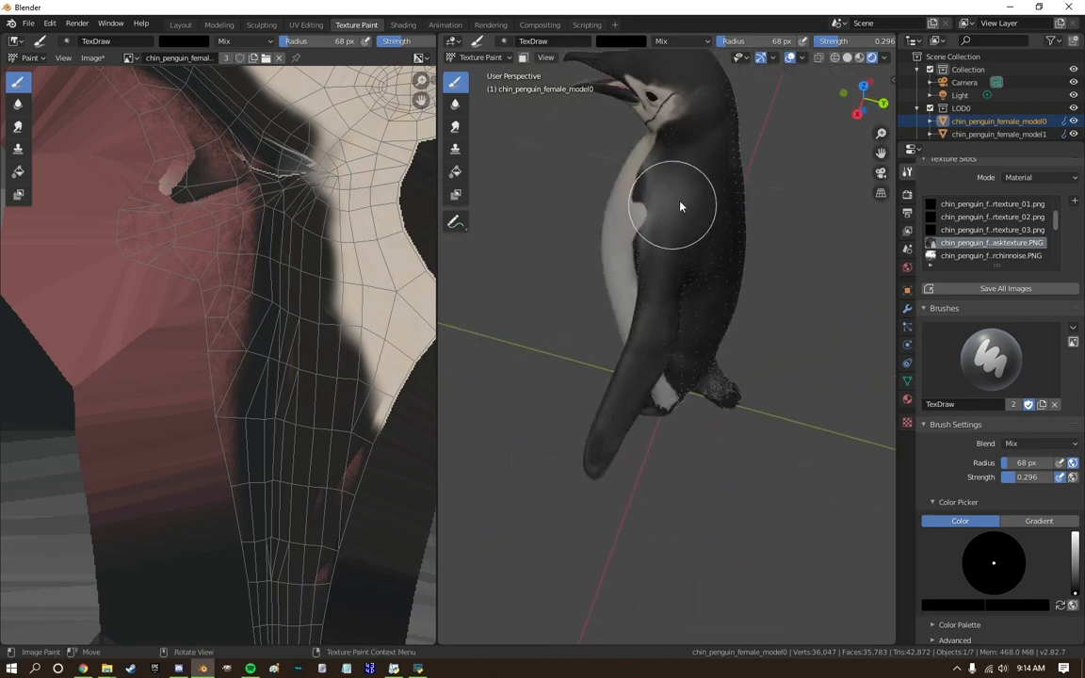
pyautogui.scroll(-4, 701, 165)
pyautogui.moveTo(702, 155); pyautogui.dragTo(681, 226, button='middle')
# Darken the remaining grey areas on the lower body, around the legs and beneath the flipper.
pyautogui.scroll(2, 684, 282)
pyautogui.scroll(4, 694, 311)
pyautogui.moveTo(695, 314); pyautogui.dragTo(718, 317, button='middle')
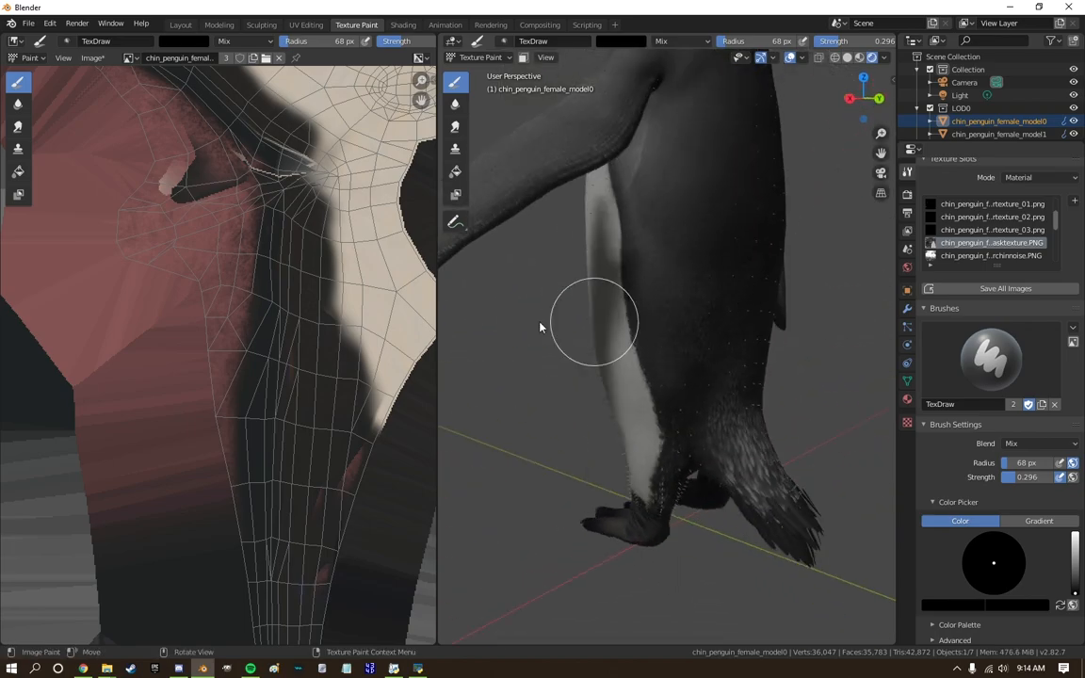
pyautogui.scroll(-4, 629, 330)
pyautogui.keyDown('shift'); pyautogui.moveTo(621, 426); pyautogui.dragTo(612, 537, button='middle'); pyautogui.keyUp('shift')
pyautogui.scroll(6, 611, 536)
pyautogui.moveTo(611, 536)
pyautogui.mouseDown(button='middle')
pyautogui.moveTo(608, 471)
pyautogui.moveTo(688, 499)
pyautogui.moveTo(552, 529)
pyautogui.mouseUp(button='middle')
pyautogui.scroll(-7, 690, 503)
pyautogui.scroll(1, 226, 325)
# Clone the white belly texture over the cream upper chest and front of the neck at 68 px radius.
pyautogui.scroll(5, 640, 339)
pyautogui.click(455, 149)
pyautogui.moveTo(681, 306); pyautogui.dragTo(793, 386, button='middle')
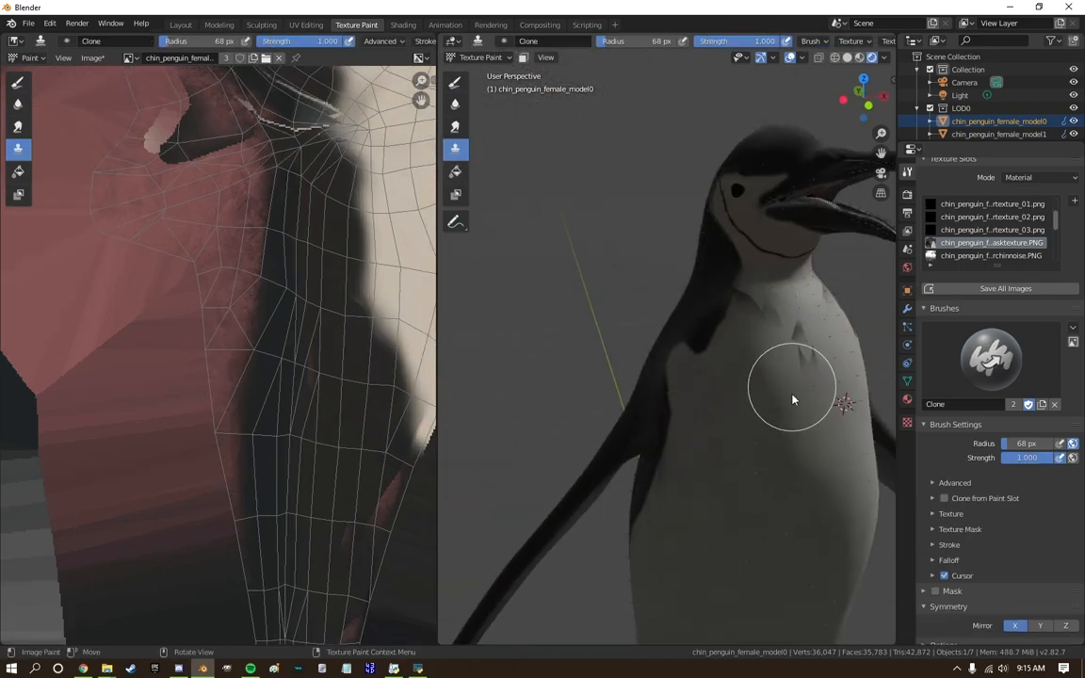
pyautogui.scroll(-6, 770, 320)
pyautogui.moveTo(770, 320)
pyautogui.mouseDown(button='middle')
pyautogui.moveTo(641, 260)
pyautogui.moveTo(683, 325)
pyautogui.mouseUp(button='middle')
pyautogui.scroll(2, 684, 325)
pyautogui.click(866, 98)
# Inspect the repainted penguin's shape and markings from several angles in the Sculpting workspace.
pyautogui.scroll(3, 631, 204)
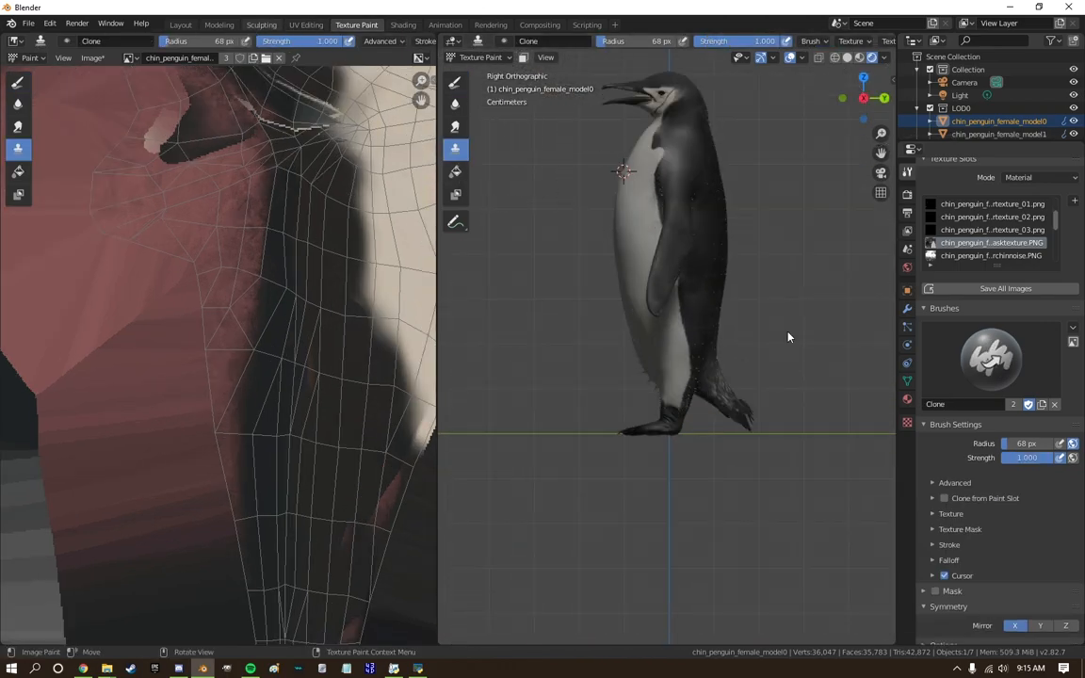
pyautogui.click(262, 25)
pyautogui.scroll(4, 398, 344)
pyautogui.moveTo(471, 373); pyautogui.dragTo(470, 379)
pyautogui.scroll(-4, 470, 377)
pyautogui.moveTo(471, 376); pyautogui.dragTo(582, 368, button='middle')
pyautogui.scroll(-3, 675, 438)
pyautogui.moveTo(582, 366); pyautogui.dragTo(584, 373)
pyautogui.moveTo(584, 373); pyautogui.dragTo(511, 364, button='middle')
pyautogui.moveTo(511, 364); pyautogui.dragTo(513, 369)
pyautogui.moveTo(515, 399); pyautogui.dragTo(562, 375, button='middle')
pyautogui.scroll(-5, 563, 376)
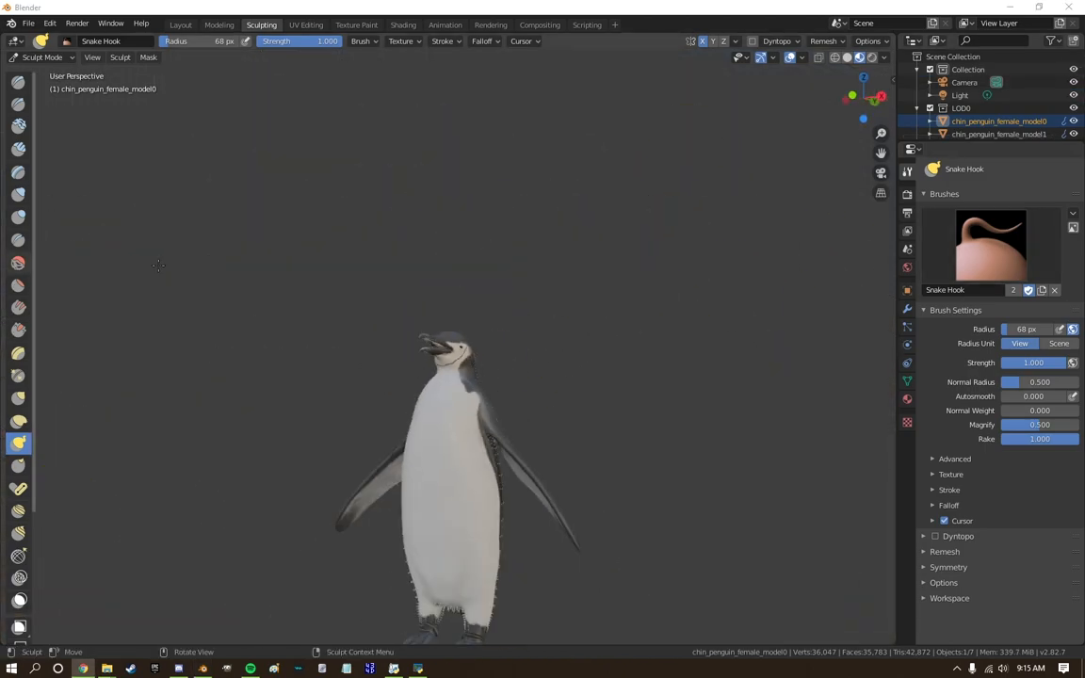
pyautogui.scroll(12, 223, 338)
pyautogui.moveTo(223, 338); pyautogui.dragTo(140, 301, button='middle')
# Darken the pale rim around the eye in Texture Paint by cloning the black of the head over it.
pyautogui.click(377, 26)
pyautogui.scroll(-3, 622, 177)
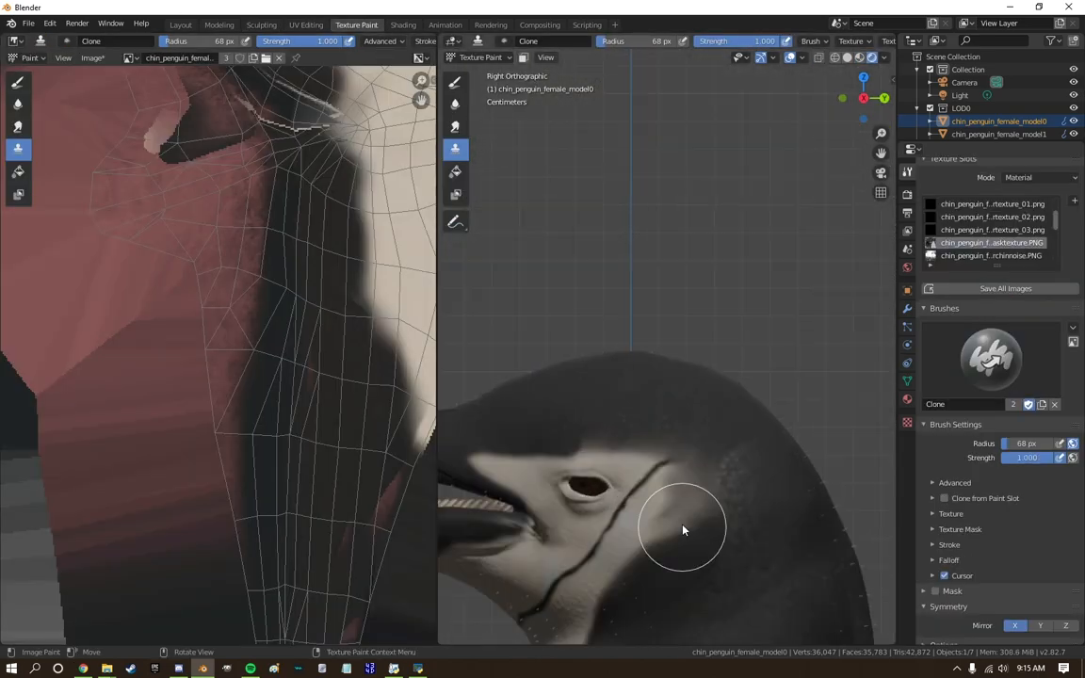
pyautogui.scroll(6, 685, 526)
pyautogui.moveTo(618, 408); pyautogui.dragTo(521, 400)
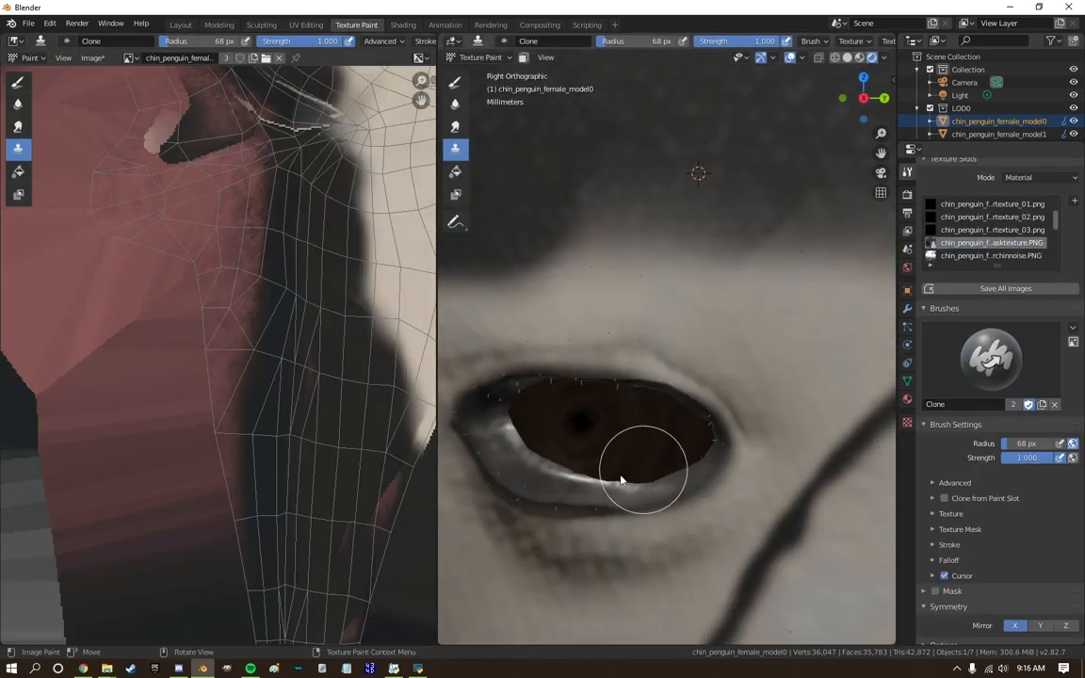
pyautogui.scroll(-8, 585, 478)
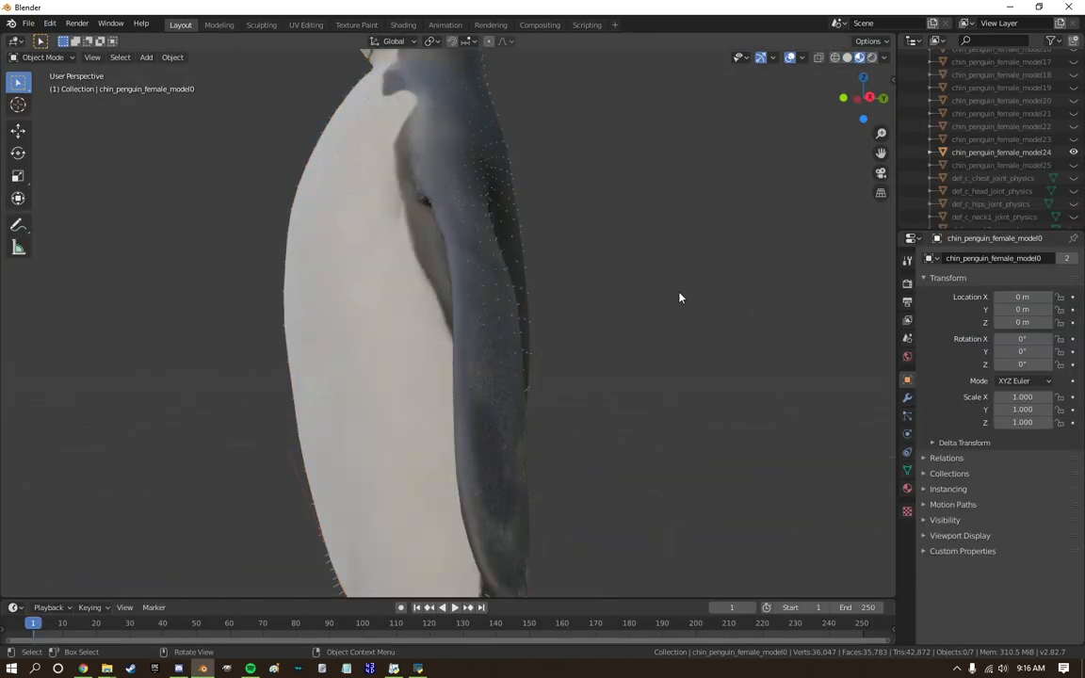
pyautogui.scroll(-3, 678, 298)
# Examine the whole penguin and the finished head in the Layout workspace.
pyautogui.moveTo(678, 297); pyautogui.dragTo(804, 89, button='middle')
pyautogui.scroll(-4, 380, 319)
pyautogui.scroll(4, 511, 135)
pyautogui.scroll(-2, 511, 135)
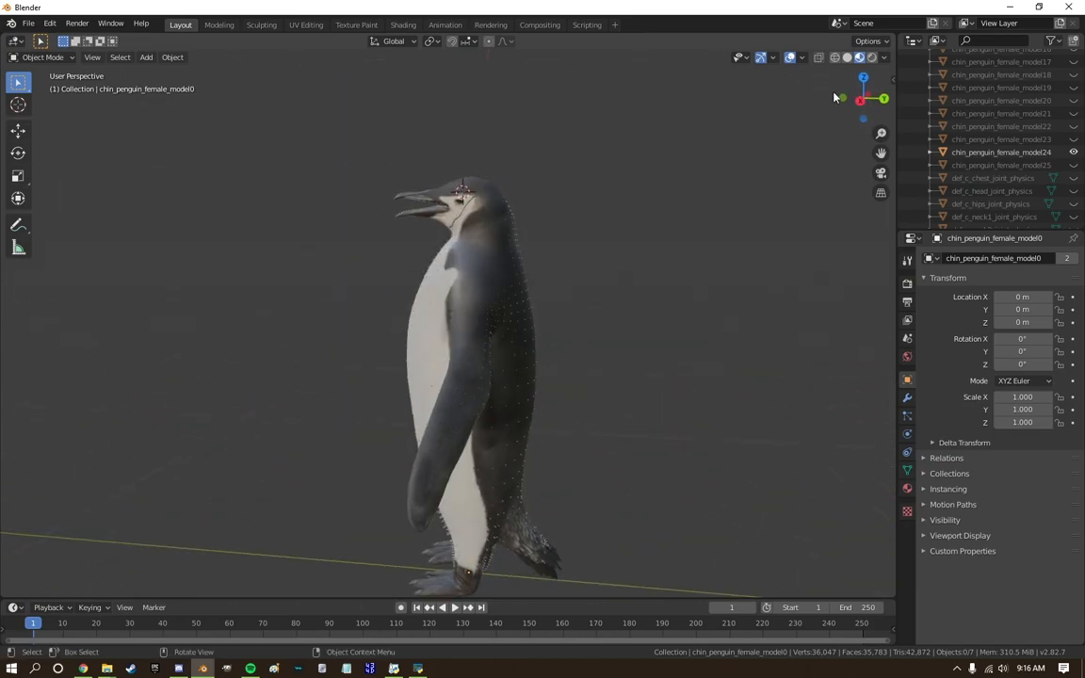
pyautogui.click(860, 99)
pyautogui.scroll(7, 578, 443)
pyautogui.scroll(-4, 575, 443)
pyautogui.scroll(6, 445, 133)
# Reshape the forehead where it meets the upper beak in Sculpt Mode with the Snake Hook brush at 68 px radius.
pyautogui.click(269, 28)
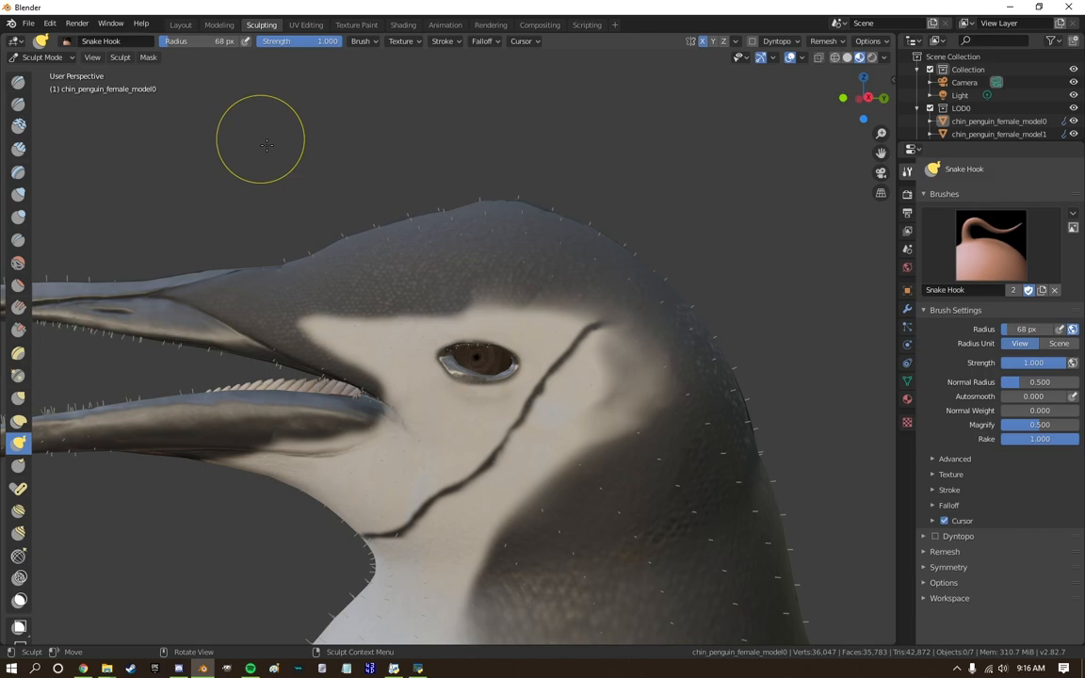
pyautogui.moveTo(267, 144); pyautogui.dragTo(620, 220, button='middle')
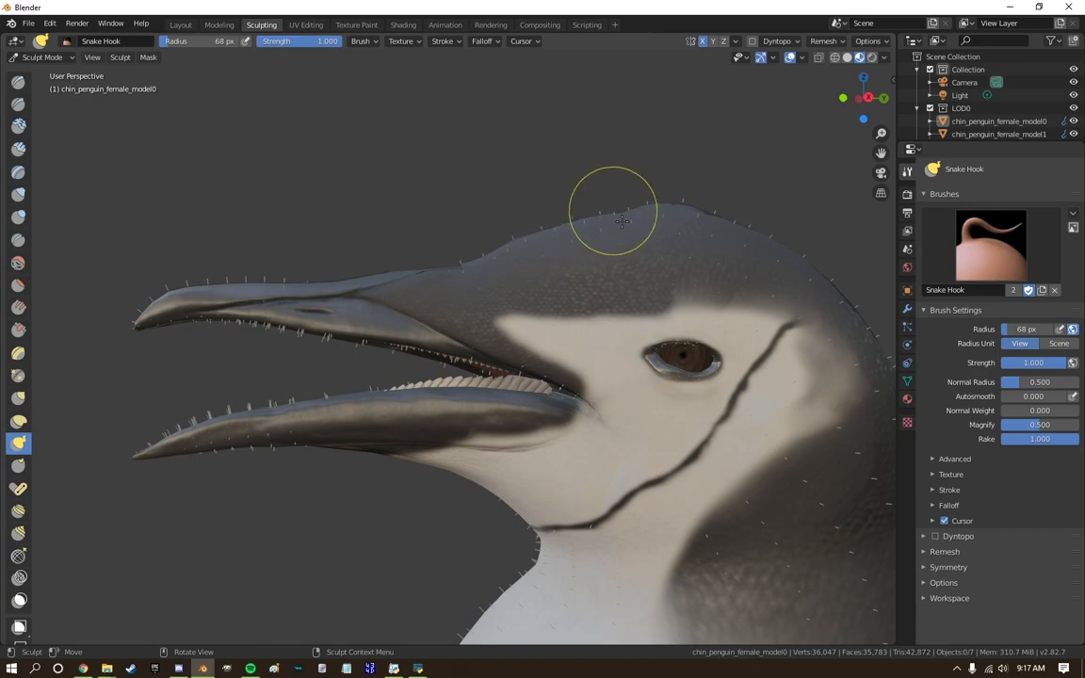
pyautogui.keyDown('shift'); pyautogui.moveTo(482, 262); pyautogui.dragTo(490, 226); pyautogui.keyUp('shift')
pyautogui.moveTo(491, 226)
pyautogui.mouseDown(button='middle')
pyautogui.moveTo(546, 325)
pyautogui.moveTo(810, 75)
pyautogui.mouseUp(button='middle')
pyautogui.scroll(-6, 810, 75)
pyautogui.moveTo(377, 188); pyautogui.dragTo(476, 323, button='middle')
# Smooth the base of the upper beak at 0.285 strength and refine its contour with Elastic Deform.
pyautogui.click(882, 106)
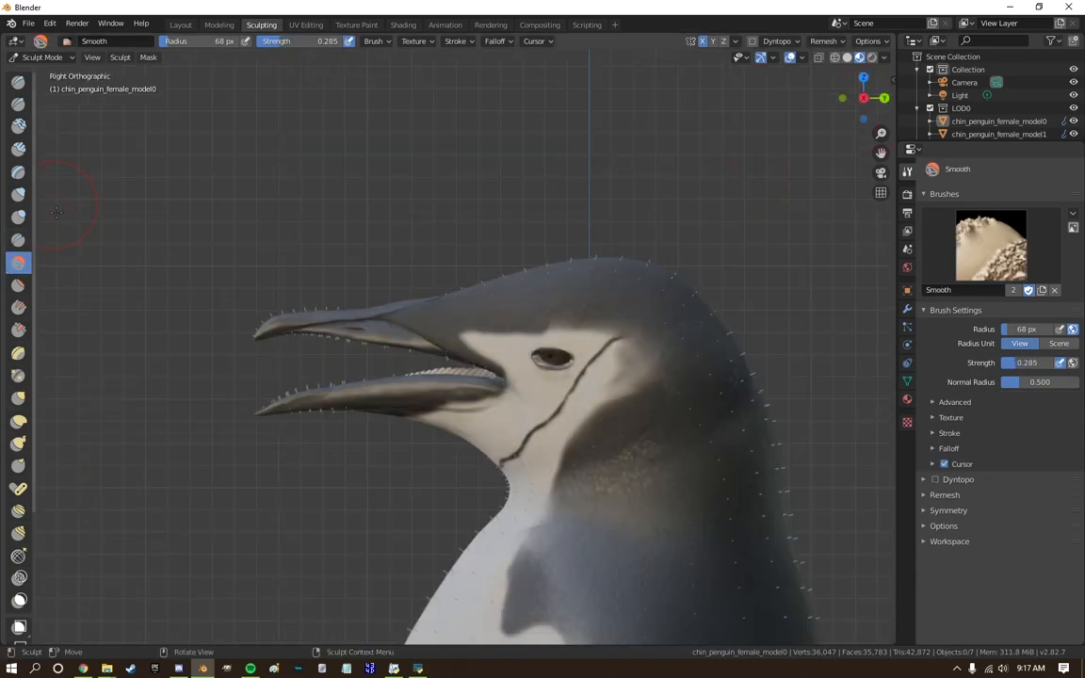
pyautogui.click(18, 217)
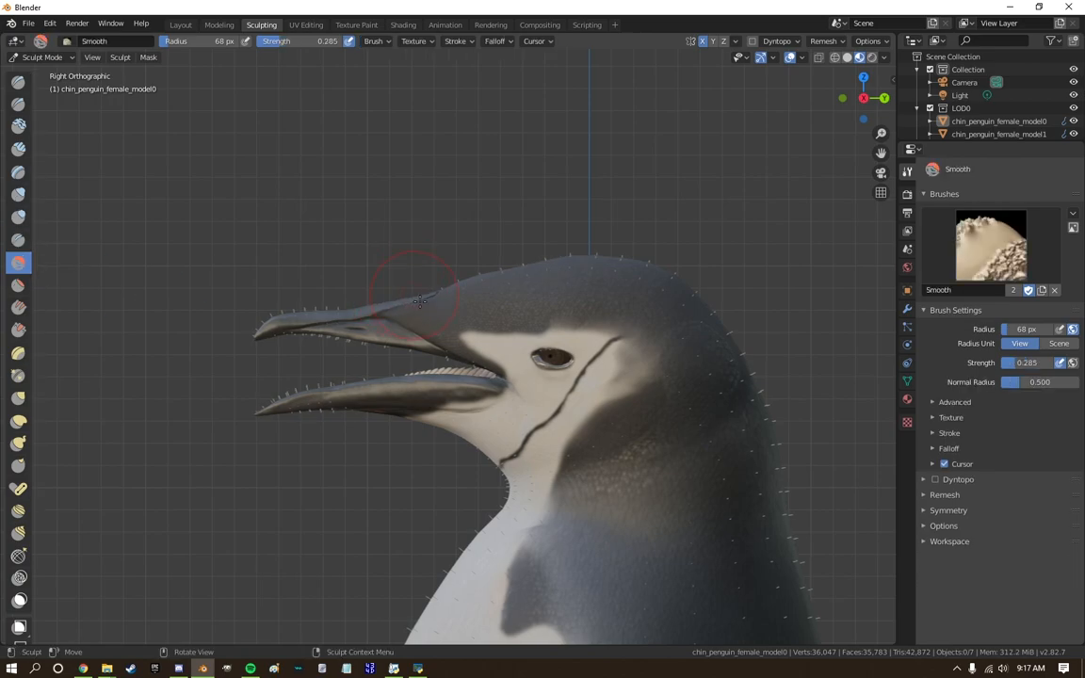
pyautogui.scroll(3, 377, 271)
pyautogui.click(18, 420)
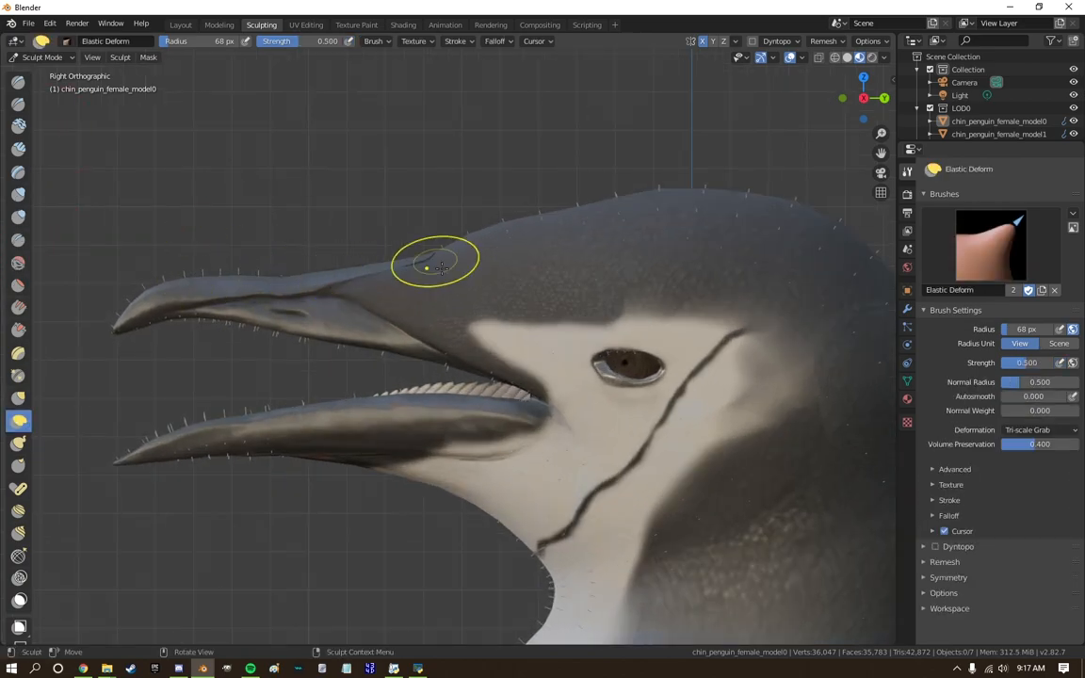
pyautogui.scroll(-6, 441, 267)
pyautogui.moveTo(347, 412); pyautogui.dragTo(380, 361, button='middle')
pyautogui.scroll(-6, 380, 360)
# Make the penguin's body fuller by pulling the belly and back outward in side view with the Snake Hook brush.
pyautogui.click(851, 99)
pyautogui.click(862, 99)
pyautogui.click(863, 99)
pyautogui.scroll(6, 477, 313)
pyautogui.keyDown('shift'); pyautogui.moveTo(693, 330); pyautogui.dragTo(476, 325, button='middle'); pyautogui.keyUp('shift')
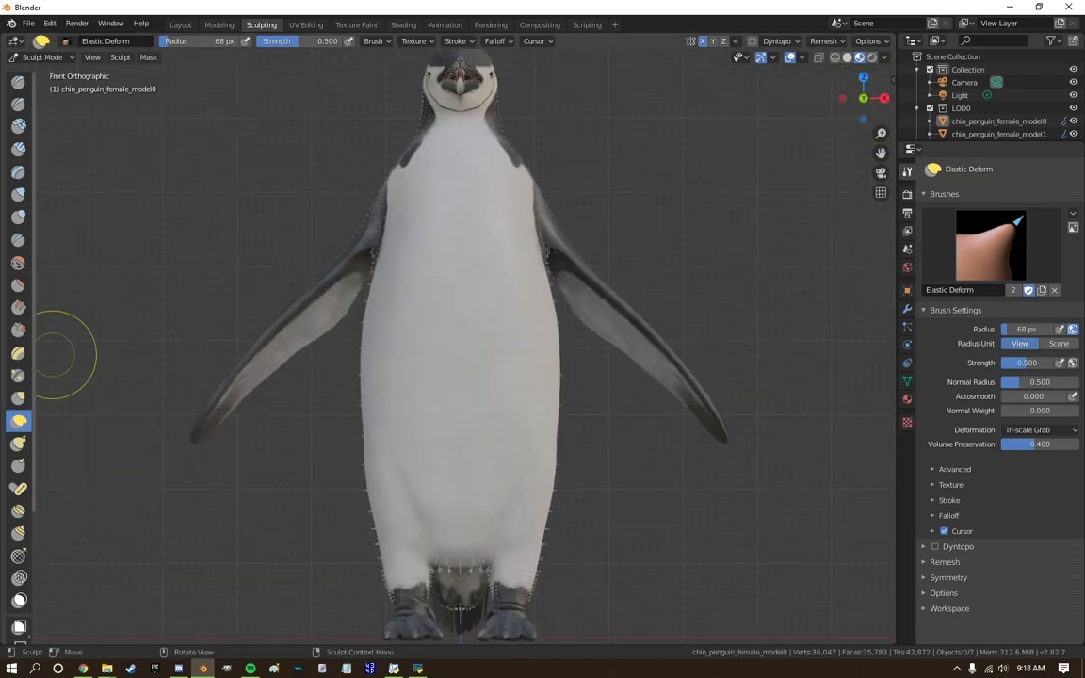
pyautogui.scroll(-5, 267, 390)
pyautogui.click(884, 98)
pyautogui.click(863, 98)
pyautogui.keyDown('shift'); pyautogui.moveTo(436, 293); pyautogui.dragTo(624, 285, button='middle'); pyautogui.keyUp('shift')
pyautogui.click(18, 448)
pyautogui.moveTo(438, 271); pyautogui.dragTo(371, 301)
pyautogui.scroll(3, 405, 292)
pyautogui.scroll(-3, 400, 330)
pyautogui.scroll(12, 491, 343)
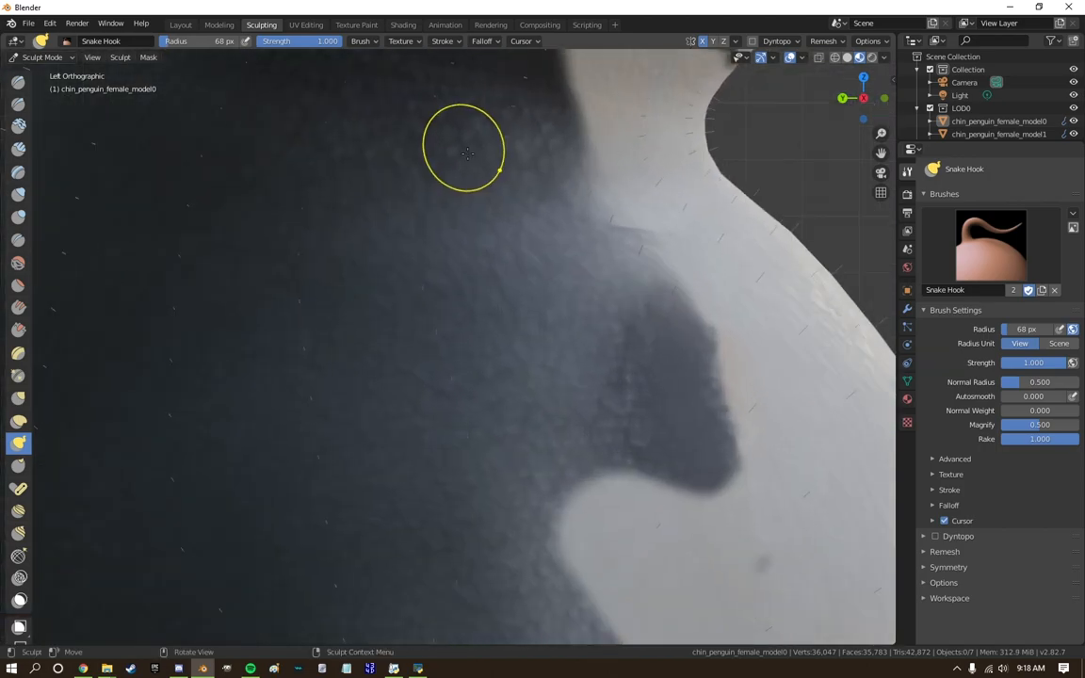
# Smear the black of the hood over the back of the cheek and the strap's upper end at 68 px radius.
pyautogui.moveTo(465, 145)
pyautogui.mouseDown(button='middle')
pyautogui.moveTo(525, 268)
pyautogui.moveTo(404, 285)
pyautogui.mouseUp(button='middle')
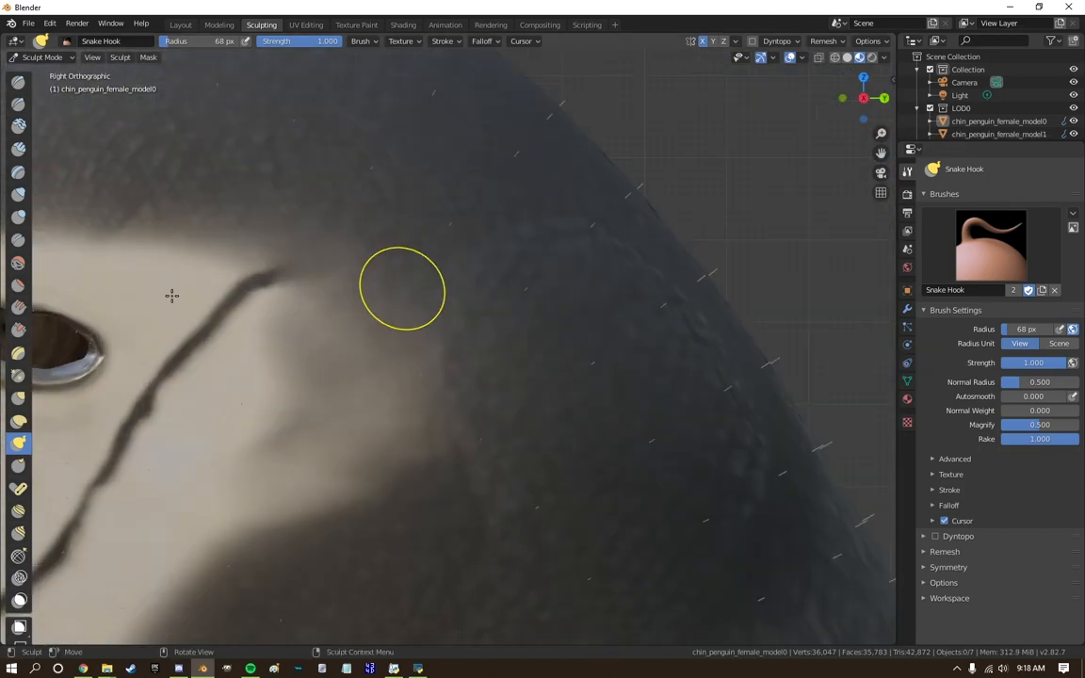
pyautogui.click(356, 24)
pyautogui.scroll(6, 589, 242)
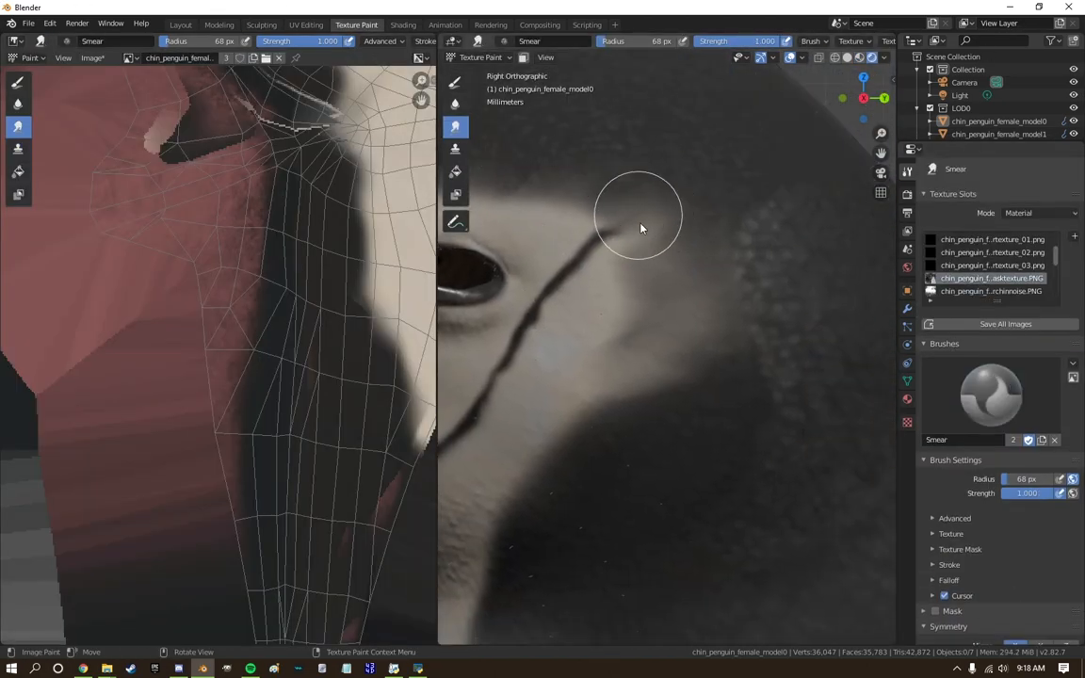
pyautogui.scroll(-3, 595, 443)
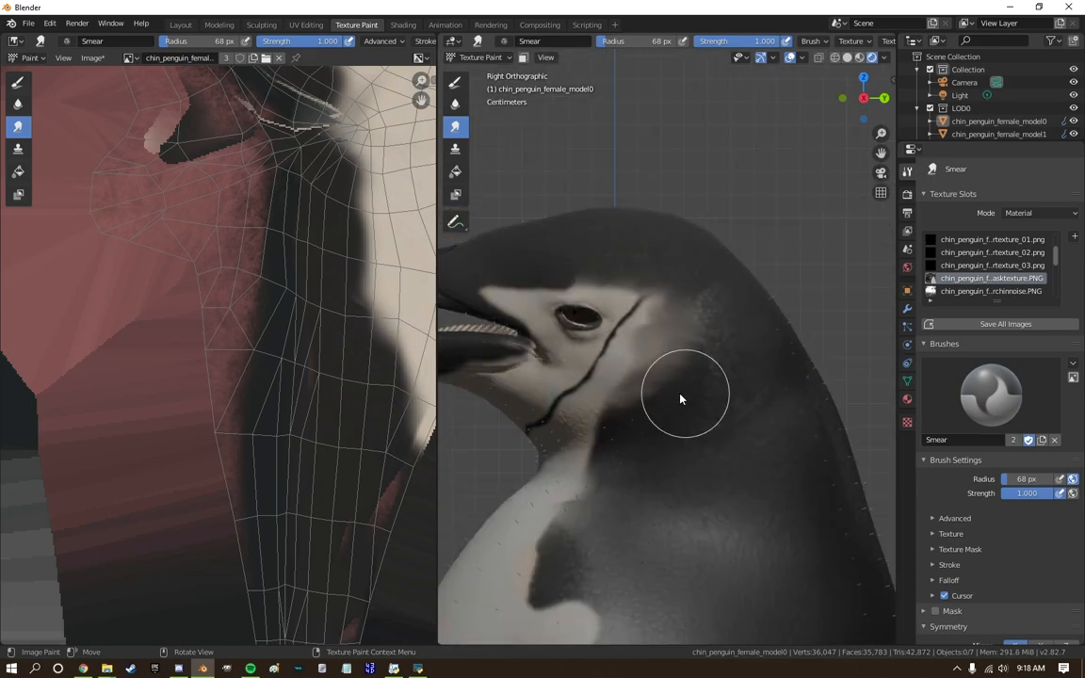
pyautogui.scroll(2, 697, 399)
pyautogui.scroll(-5, 607, 437)
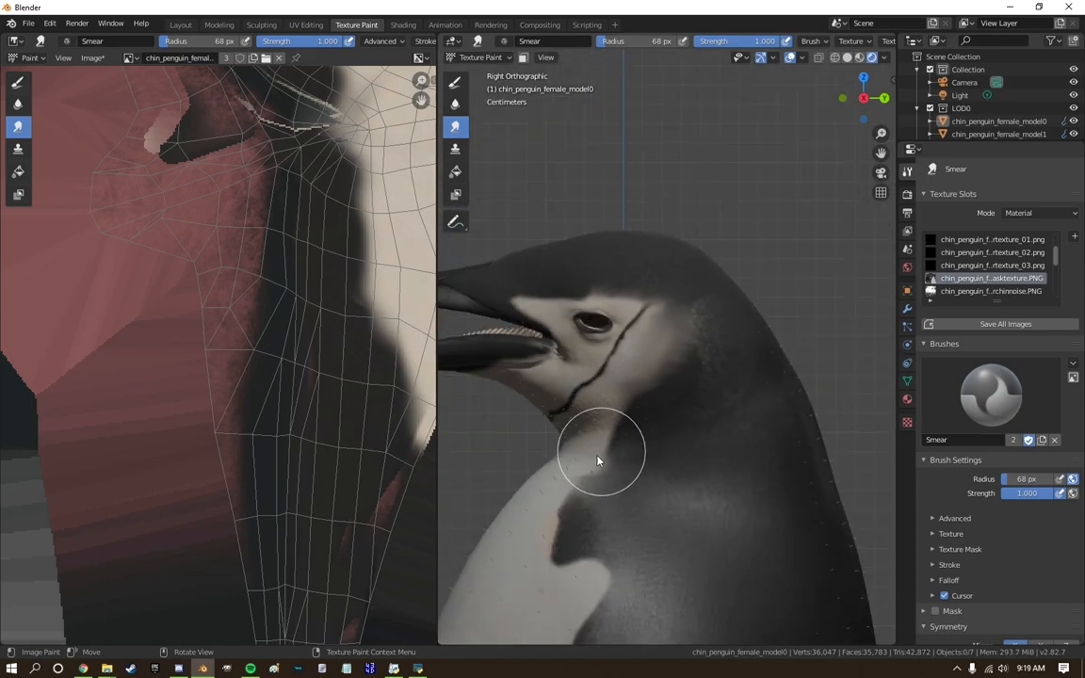
# Smear the black edge forward along the side of the neck and upper chest to close the pale gap.
pyautogui.scroll(6, 564, 329)
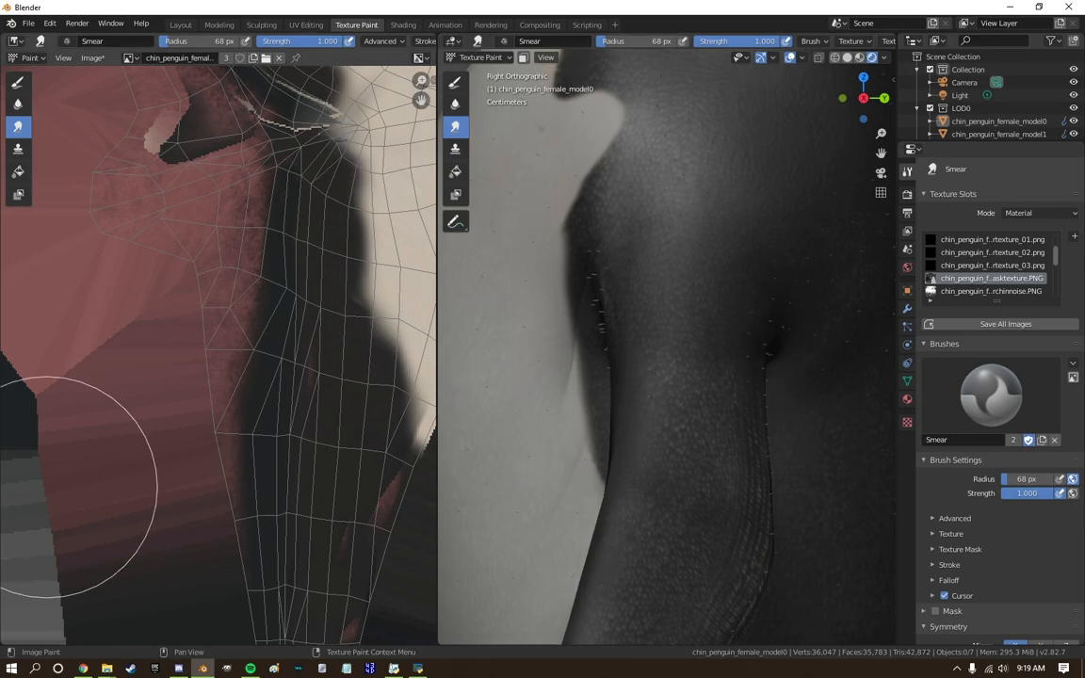
pyautogui.scroll(-1, 46, 487)
pyautogui.scroll(-4, 675, 347)
pyautogui.scroll(3, 675, 346)
pyautogui.moveTo(675, 347); pyautogui.dragTo(744, 320, button='middle')
pyautogui.click(872, 98)
pyautogui.keyDown('shift'); pyautogui.moveTo(622, 207); pyautogui.dragTo(629, 471, button='middle'); pyautogui.keyUp('shift')
pyautogui.scroll(2, 621, 377)
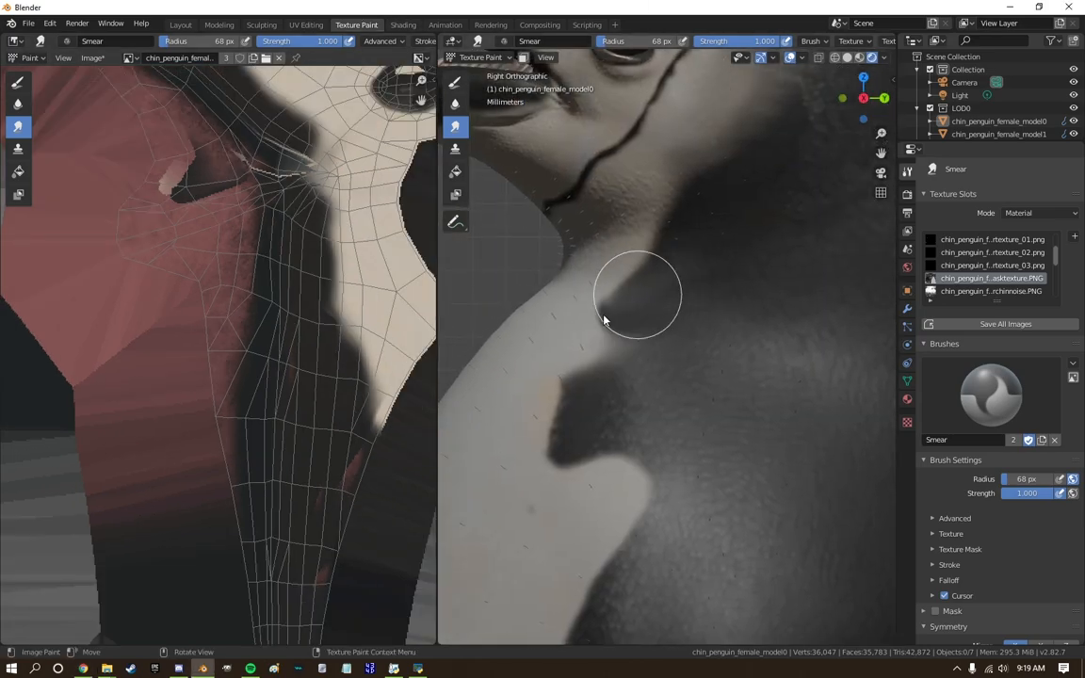
# Clone the white belly texture over the dark markings on the flank beneath the flipper at 68 px radius.
pyautogui.scroll(-4, 651, 533)
pyautogui.click(455, 149)
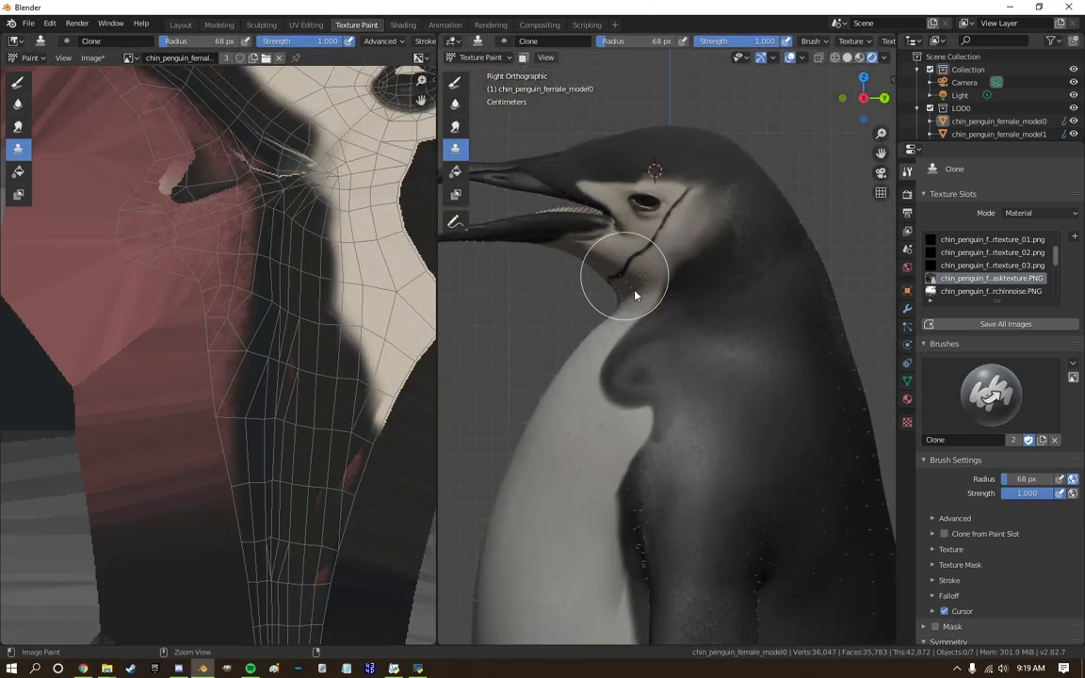
pyautogui.scroll(-9, 756, 225)
pyautogui.scroll(-1, 988, 405)
pyautogui.moveTo(756, 245); pyautogui.dragTo(844, 407, button='middle')
pyautogui.scroll(1, 377, 405)
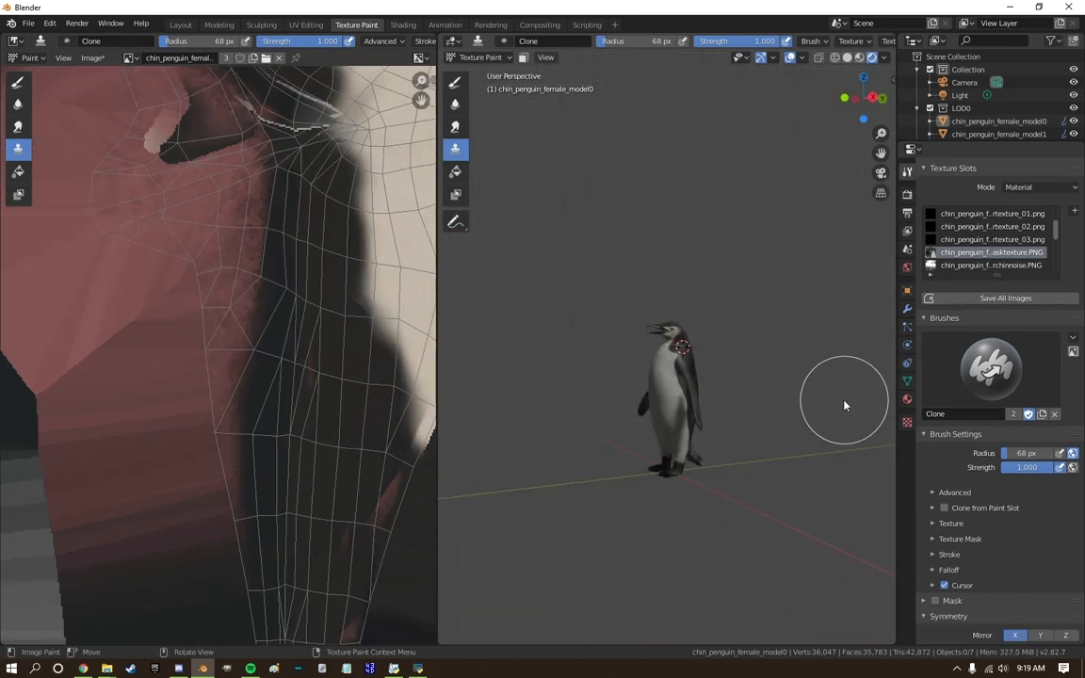
pyautogui.scroll(8, 754, 407)
pyautogui.keyDown('shift'); pyautogui.moveTo(717, 423); pyautogui.dragTo(722, 265, button='middle'); pyautogui.keyUp('shift')
pyautogui.scroll(3, 719, 265)
pyautogui.keyDown('ctrl'); pyautogui.click(560, 330); pyautogui.keyUp('ctrl')
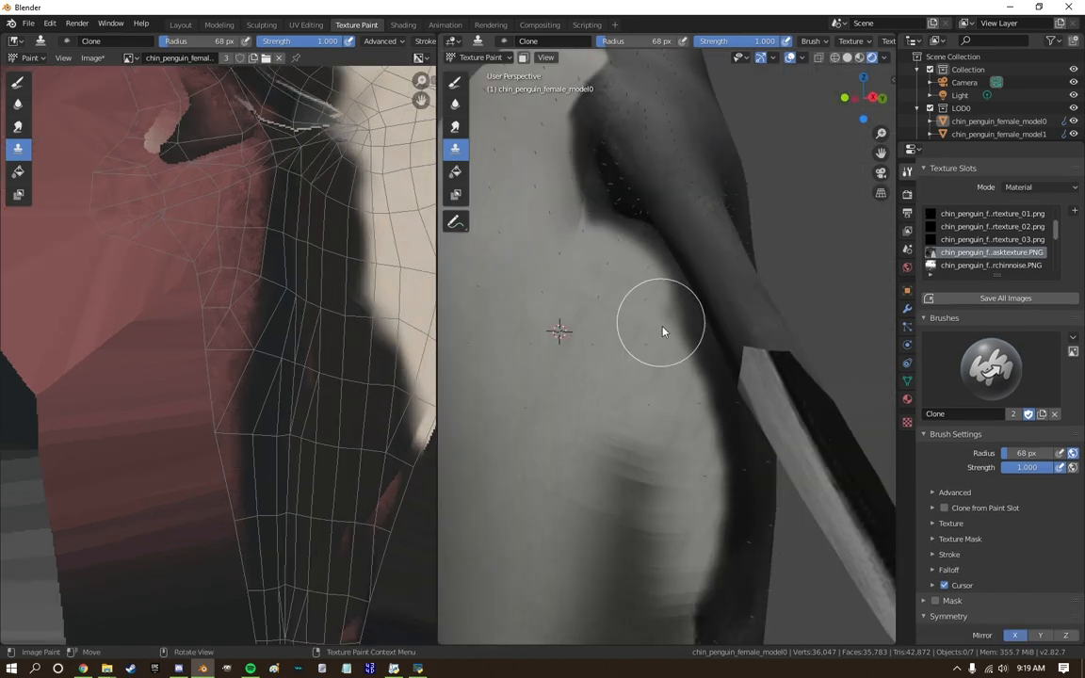
pyautogui.scroll(-7, 559, 282)
pyautogui.moveTo(559, 277); pyautogui.dragTo(546, 259, button='middle')
pyautogui.click(862, 98)
# Select all the LOD0 penguin meshes and export them over the existing chin_penguin_female.mdl2 file.
pyautogui.scroll(-2, 1012, 71)
pyautogui.click(1012, 71)
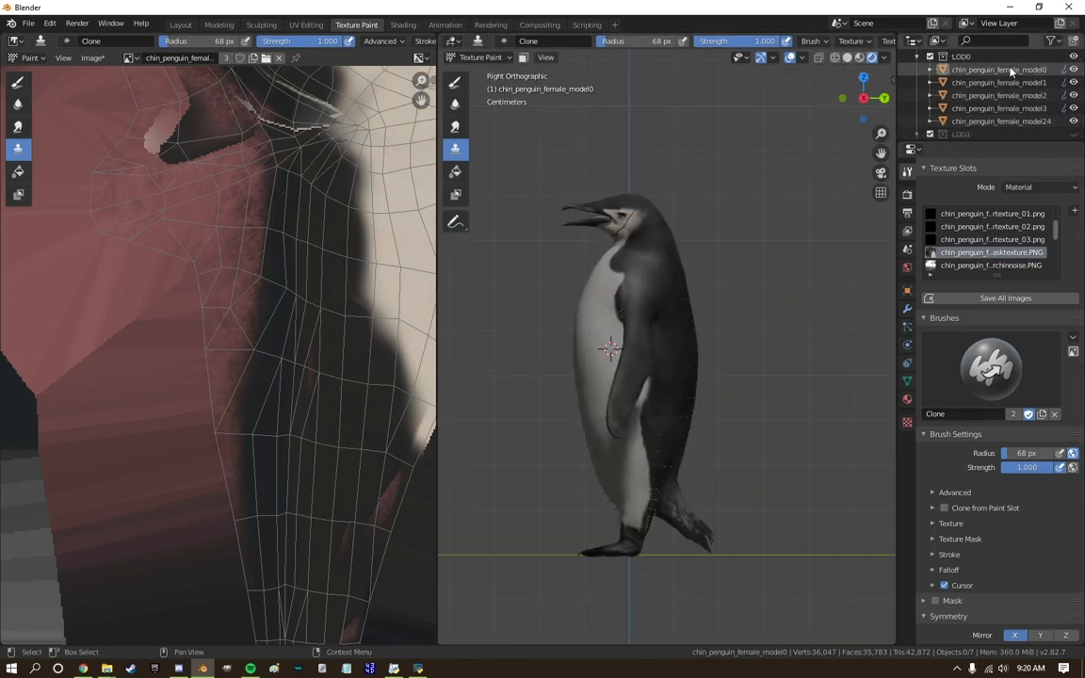
pyautogui.scroll(-1, 1010, 83)
pyautogui.keyDown('shift'); pyautogui.click(1003, 95); pyautogui.keyUp('shift')
pyautogui.click(29, 23)
pyautogui.moveTo(47, 210)
pyautogui.click(505, 109)
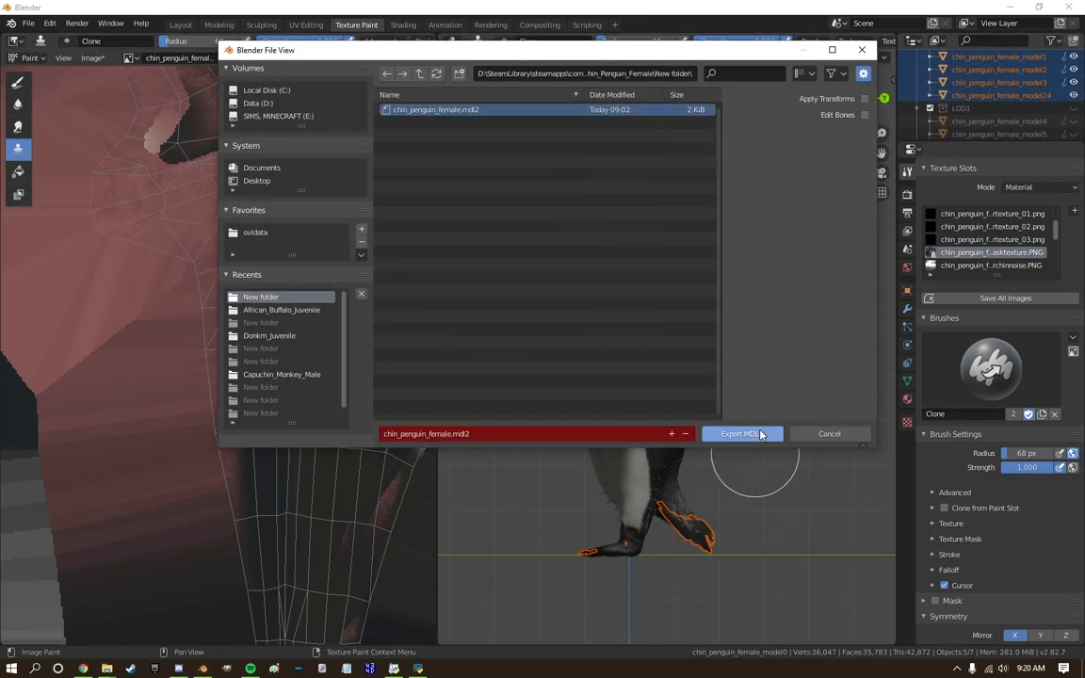
pyautogui.click(741, 433)
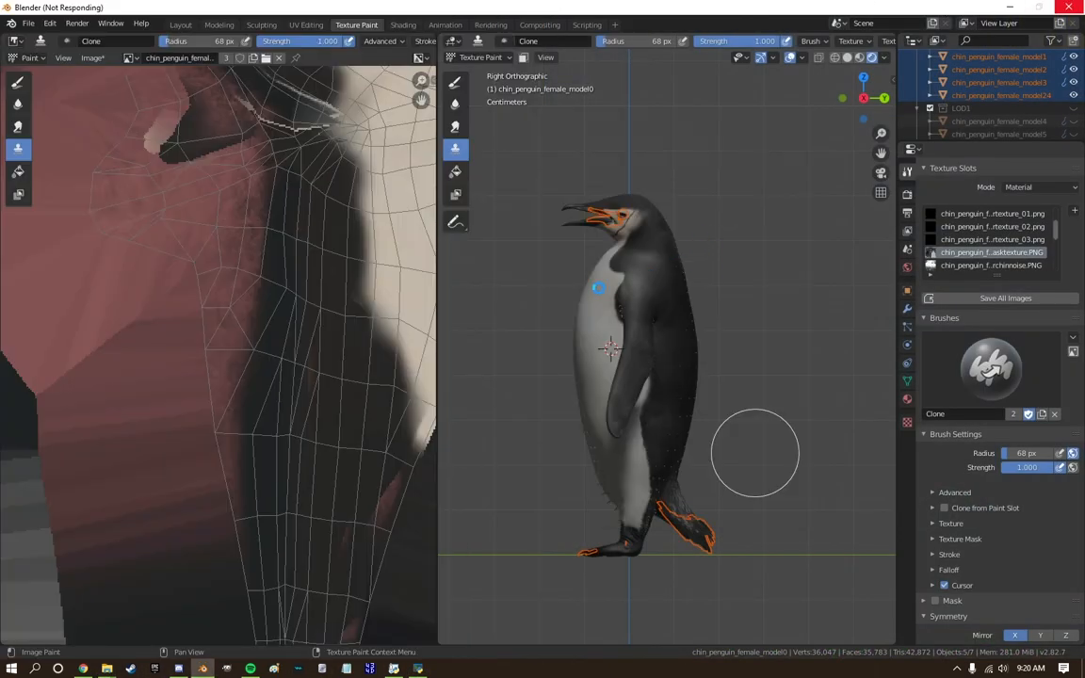
pyautogui.click(657, 363)
# Switch to the OVL Archive Editor and inject the exported chin_penguin_female.mdl2 from the export folder into the archive.
pyautogui.click(417, 667)
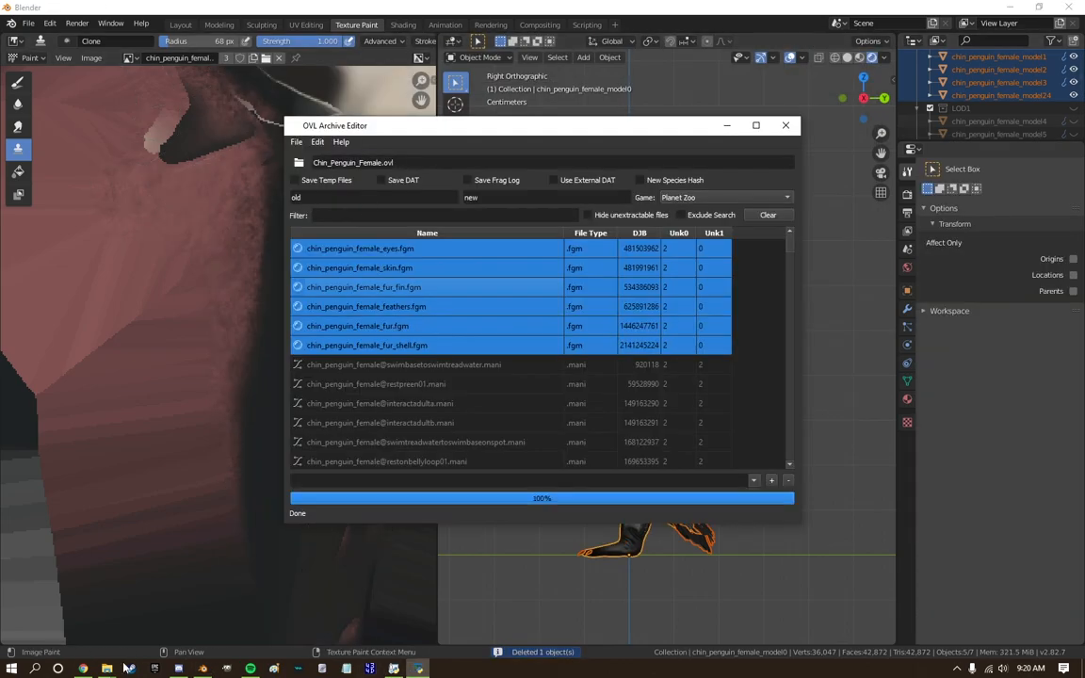
pyautogui.moveTo(106, 668)
pyautogui.click(106, 604)
pyautogui.click(436, 370)
pyautogui.scroll(5, 320, 282)
pyautogui.doubleClick(157, 170)
pyautogui.click(183, 167)
pyautogui.click(199, 150)
pyautogui.click(554, 135)
# Save the archive as Chin_Penguin_Female.ovl inside the Chinstrp mod folder of ovldata, replacing the existing file.
pyautogui.click(297, 143)
pyautogui.click(316, 179)
pyautogui.click(336, 238)
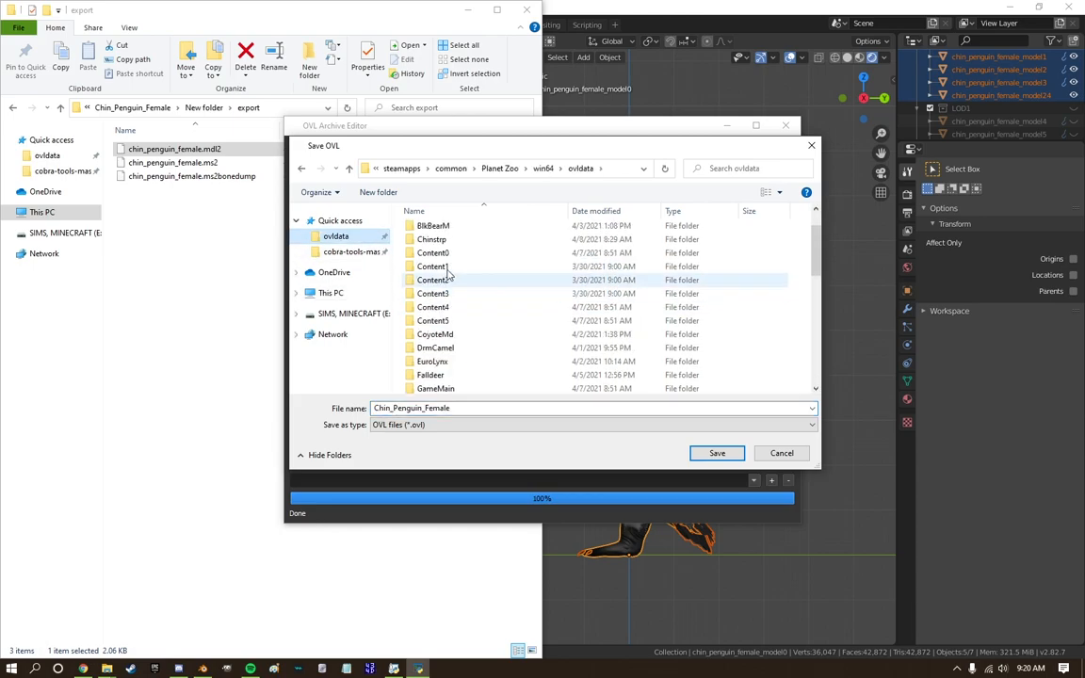
pyautogui.doubleClick(440, 242)
pyautogui.doubleClick(440, 234)
pyautogui.doubleClick(441, 232)
pyautogui.doubleClick(441, 231)
pyautogui.click(718, 450)
pyautogui.click(575, 347)
# Launch Planet Zoo from Steam.
pyautogui.click(130, 668)
pyautogui.rightClick(130, 667)
pyautogui.click(141, 301)
# Return to Blender, try the Smear and Clone brushes on the head texture and feet, and close the program.
pyautogui.click(203, 667)
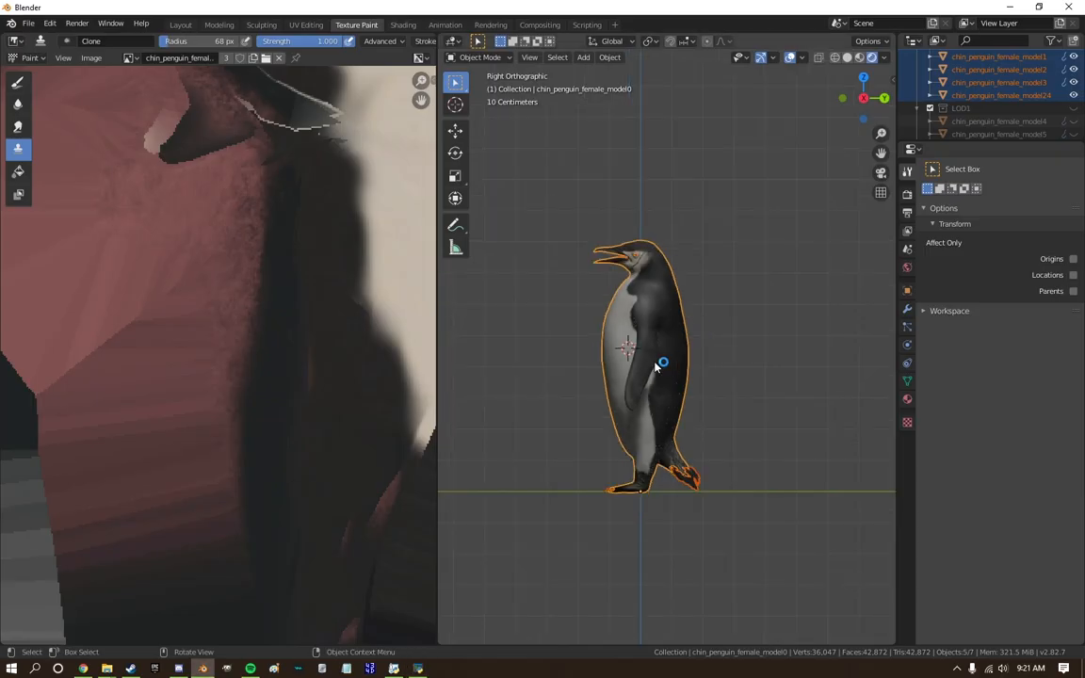
pyautogui.scroll(-4, 322, 414)
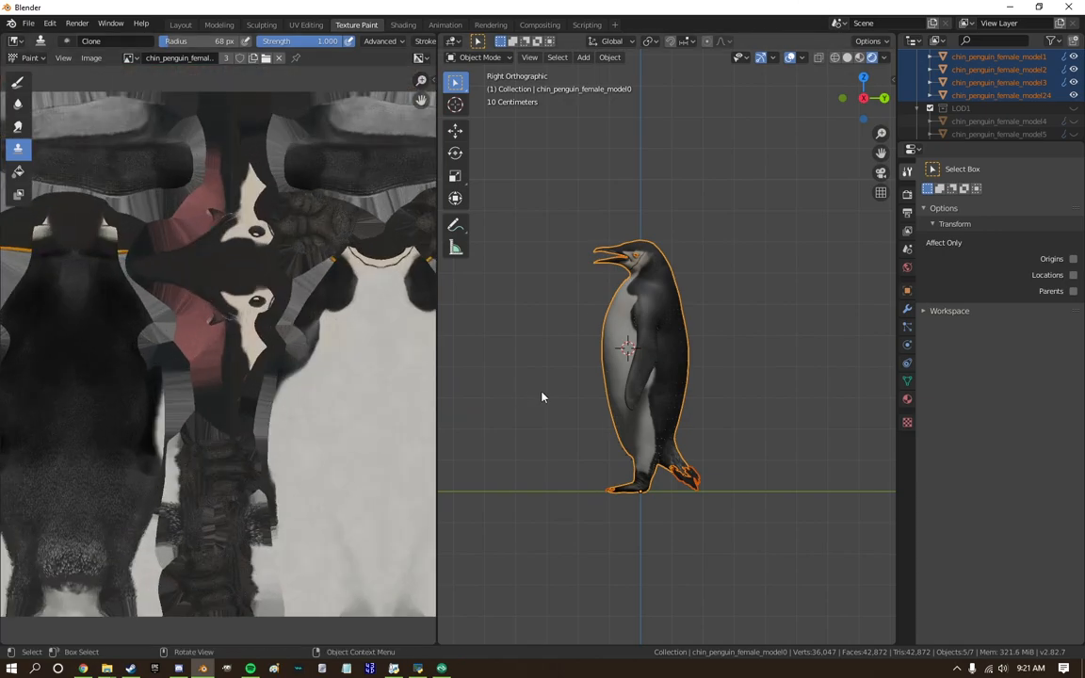
pyautogui.scroll(4, 494, 406)
pyautogui.scroll(3, 263, 295)
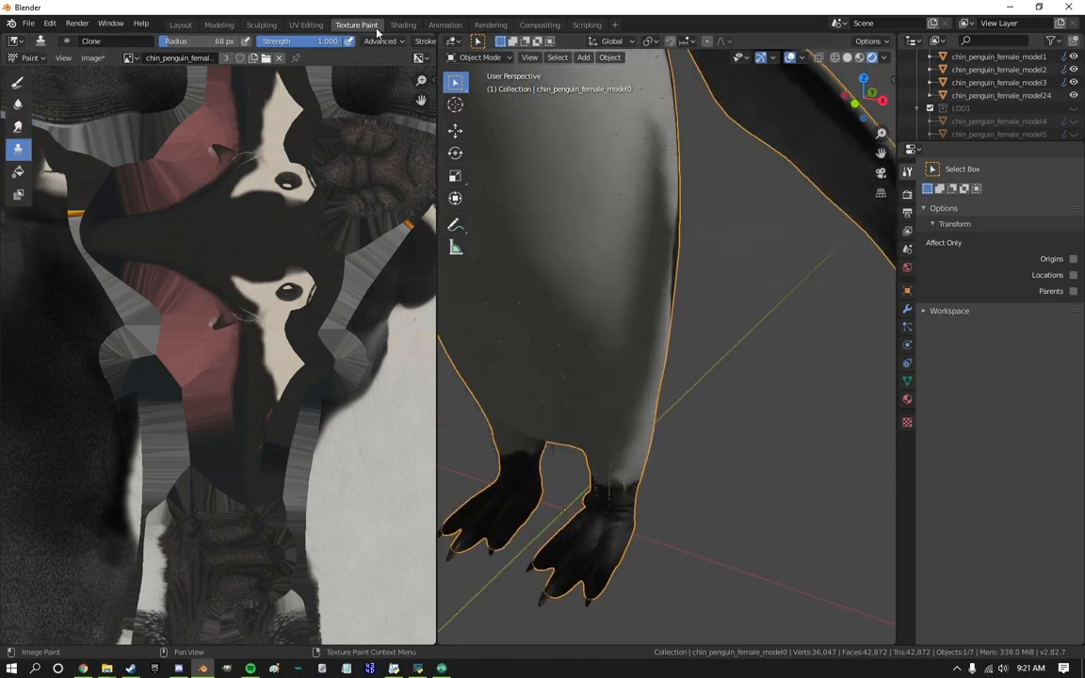
pyautogui.click(375, 29)
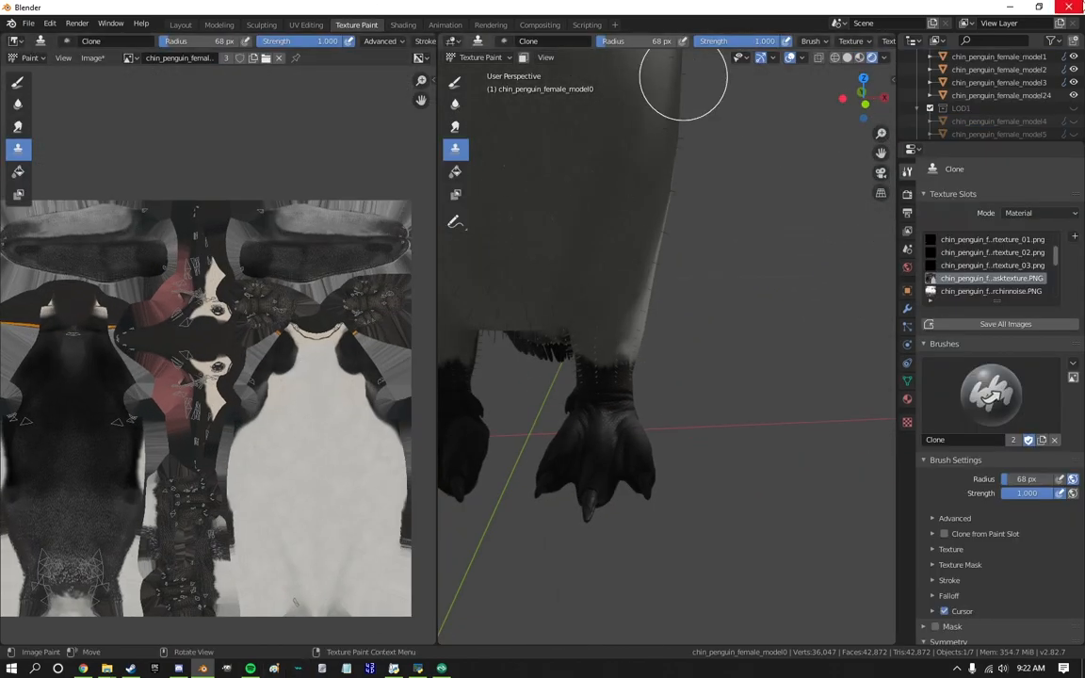
pyautogui.click(1069, 8)
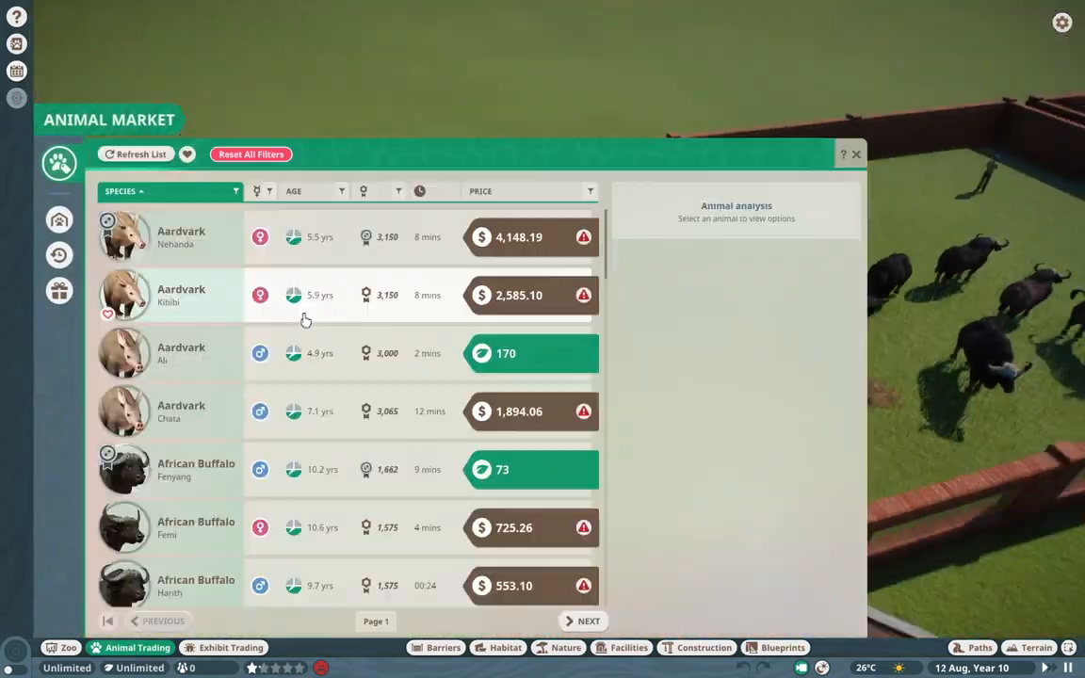
# Filter the Planet Zoo animal market by species and place the modded penguin in an empty habitat.
pyautogui.click(170, 192)
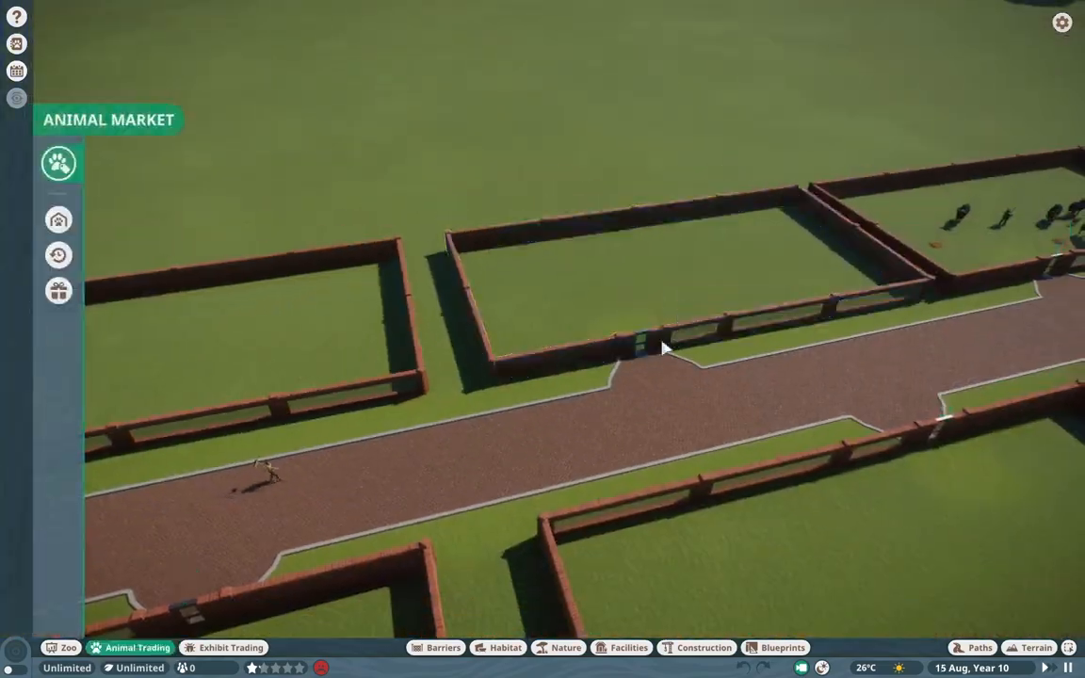
pyautogui.moveTo(786, 509); pyautogui.dragTo(1048, 417, button='middle')
pyautogui.click(1048, 667)
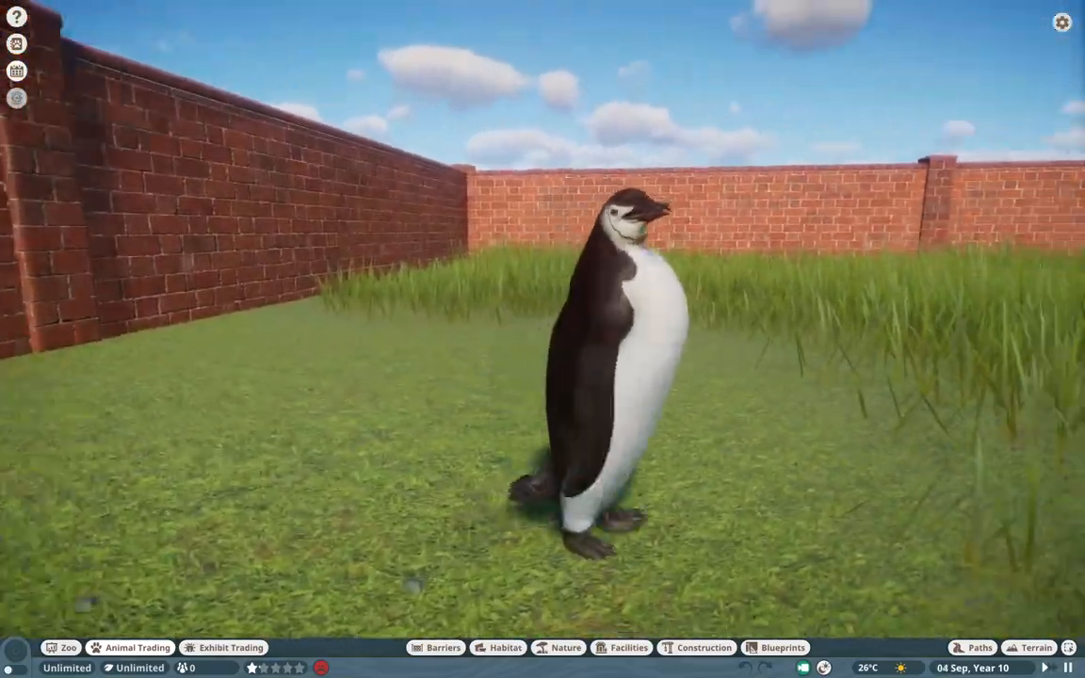
# Examine the penguin's shape and markings in its habitat, and force-quit Planet Zoo from the Steam overlay.
pyautogui.hotkey('shift', 'Tab')
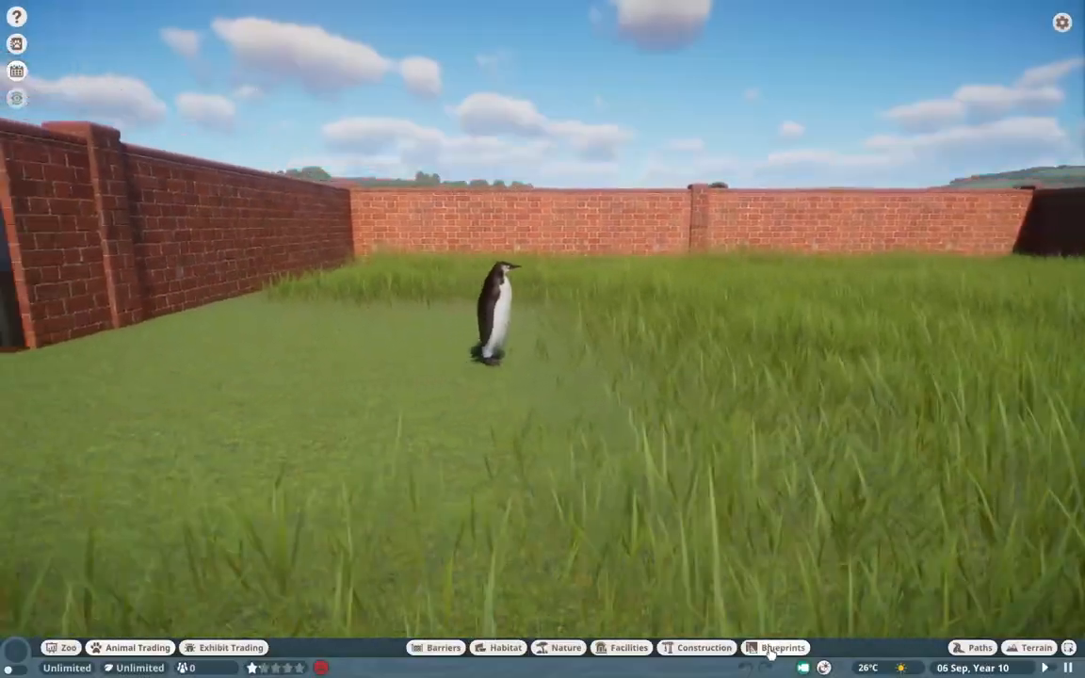
pyautogui.press('w')
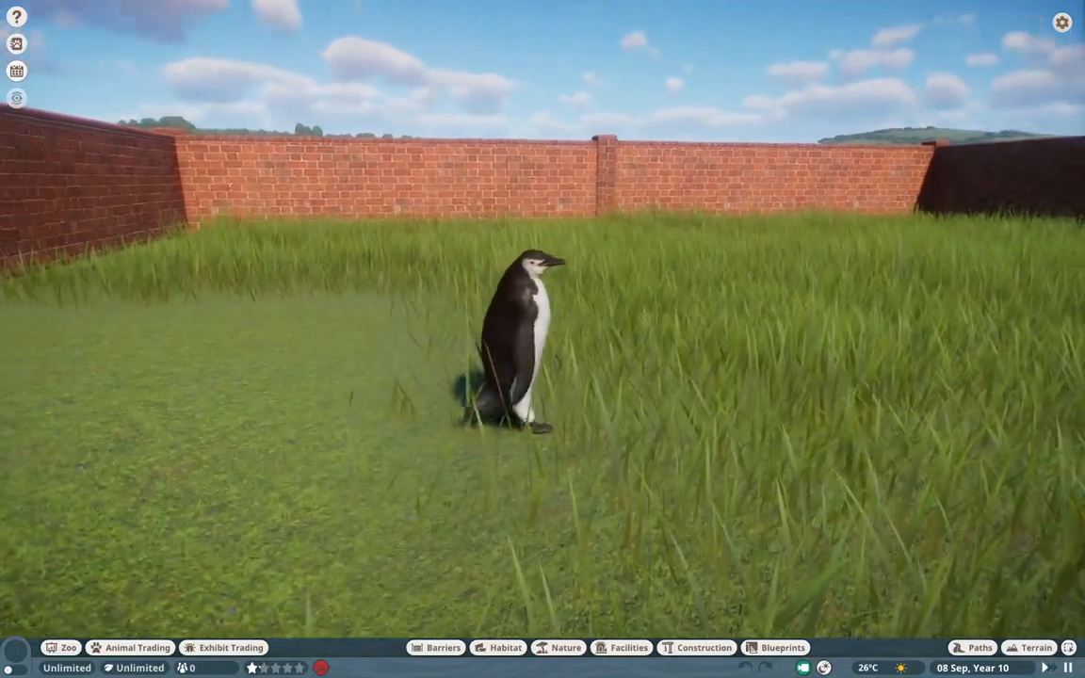
pyautogui.hotkey('shift', 'Tab')
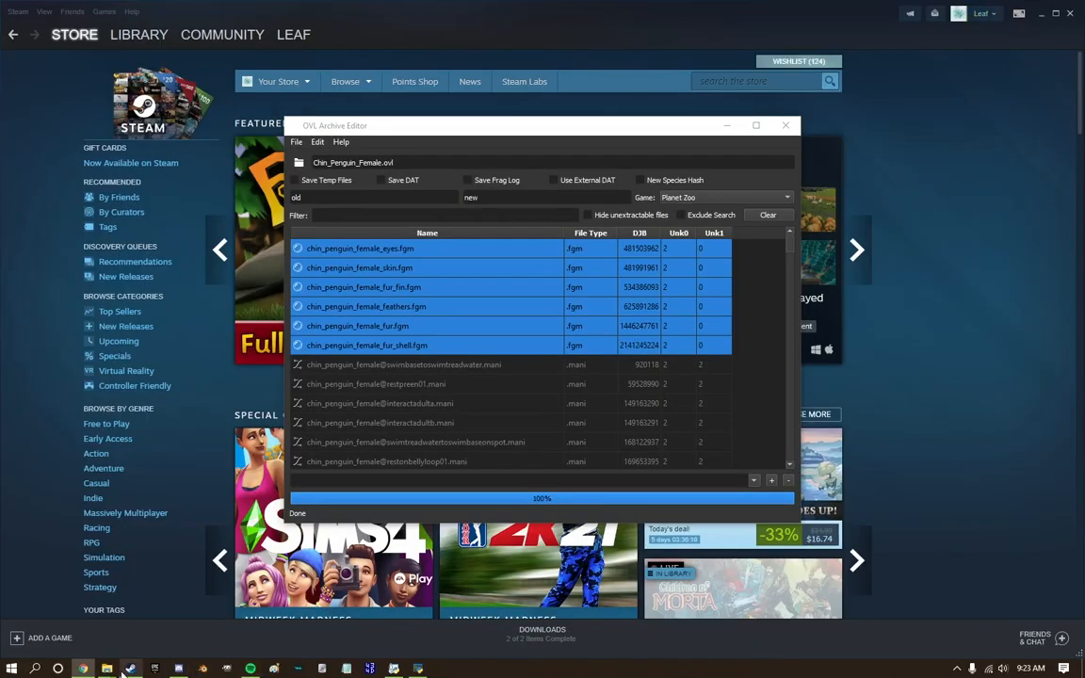
# Move the three exported model files from the export folder into New folder, replacing the existing copies.
pyautogui.click(109, 668)
pyautogui.hotkey('ctrl', 'x')
pyautogui.click(207, 109)
pyautogui.hotkey('ctrl', 'v')
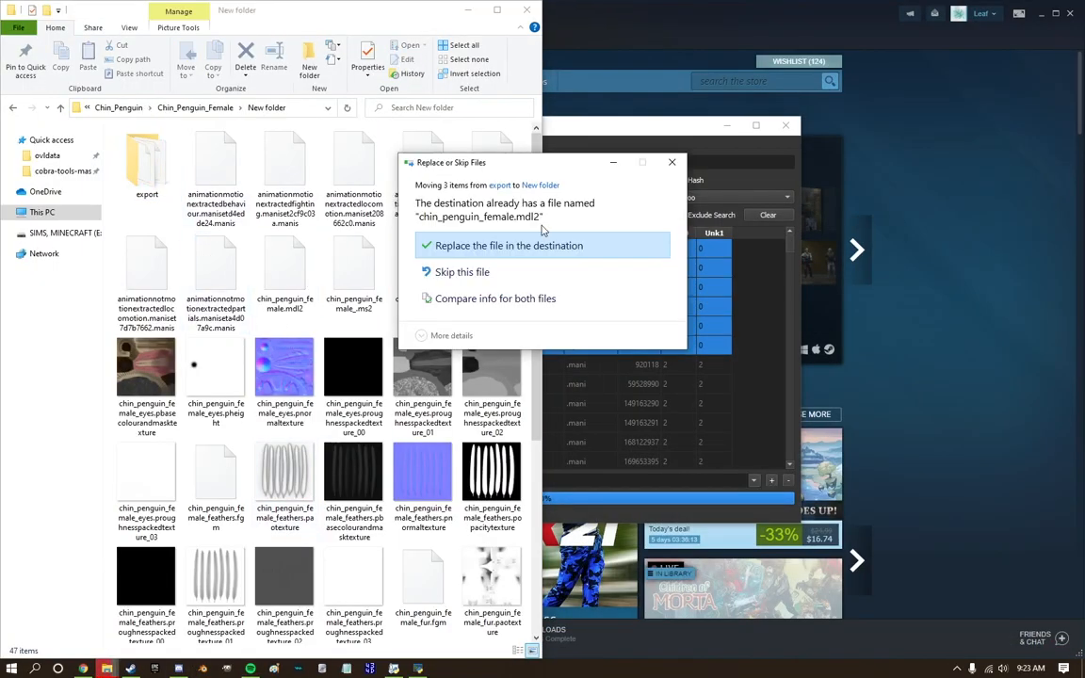
pyautogui.click(528, 244)
# Open the chin_penguin_female_fur.pbasecolourandmasktexture image in GIMP.
pyautogui.scroll(-10, 283, 377)
pyautogui.rightClick(131, 388)
pyautogui.moveTo(217, 460)
pyautogui.click(529, 462)
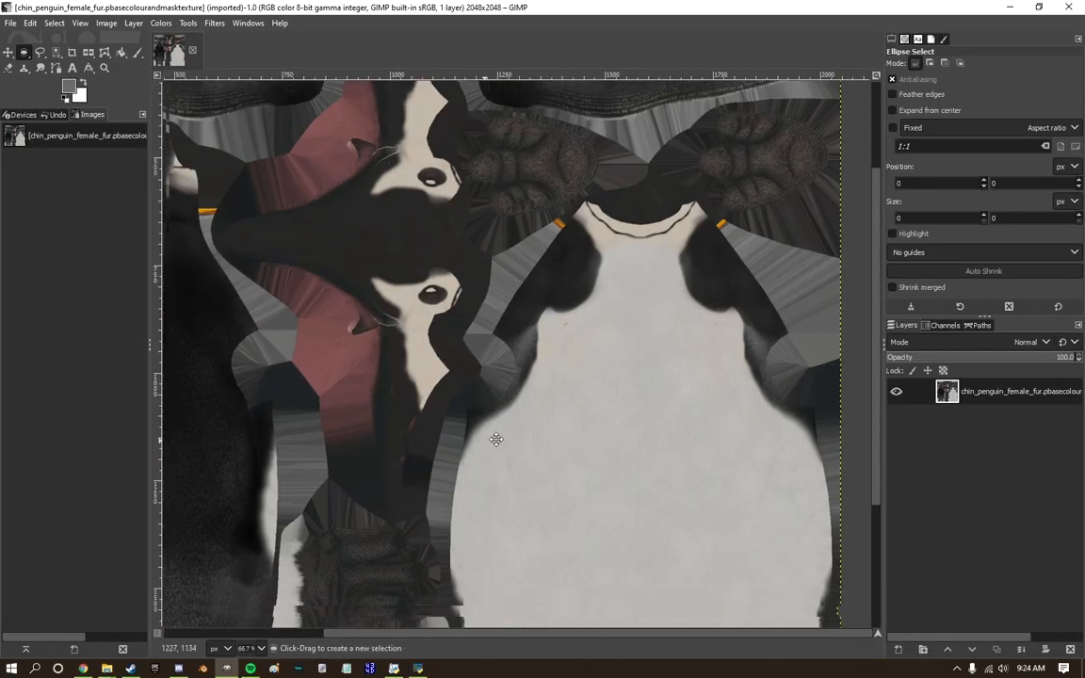
# Start a free selection around the scaly leg and foot area between back and belly, tracing its upper and right edges.
pyautogui.moveTo(497, 439); pyautogui.dragTo(662, 236, button='middle')
pyautogui.keyDown('ctrl'); pyautogui.scroll(1, 663, 236); pyautogui.keyUp('ctrl')
pyautogui.keyDown('ctrl'); pyautogui.scroll(2, 501, 470); pyautogui.keyUp('ctrl')
pyautogui.moveTo(501, 471); pyautogui.dragTo(501, 250, button='middle')
pyautogui.click(40, 53)
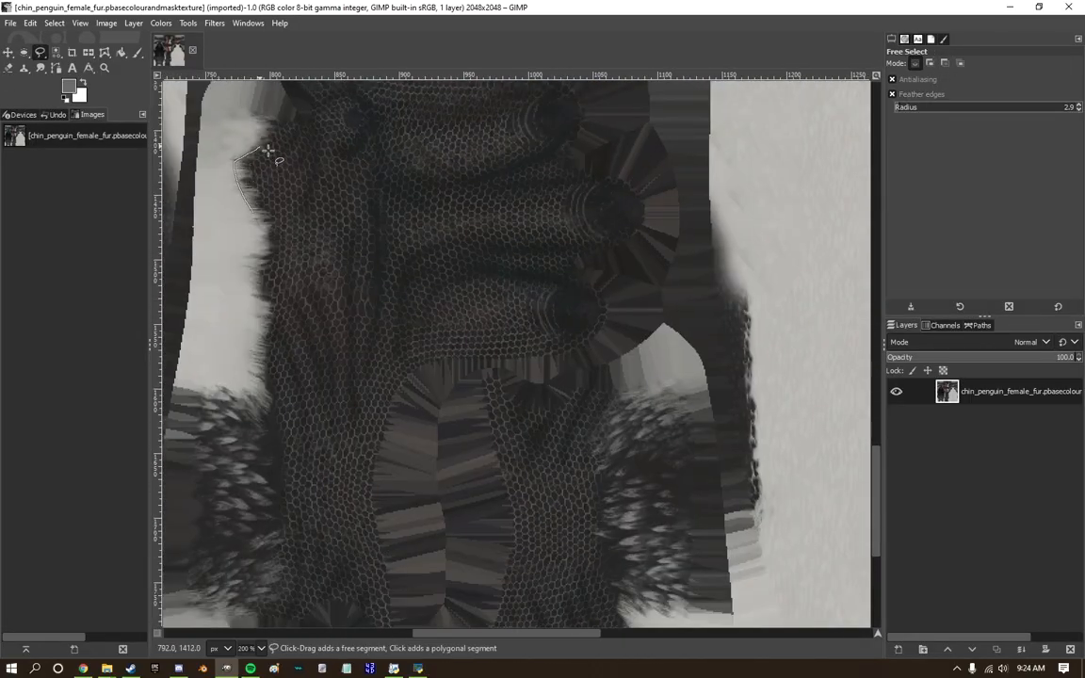
pyautogui.moveTo(267, 151); pyautogui.dragTo(267, 334, button='middle')
pyautogui.moveTo(249, 386); pyautogui.dragTo(332, 273)
pyautogui.moveTo(617, 521); pyautogui.dragTo(608, 289, button='middle')
pyautogui.click(569, 303)
pyautogui.click(609, 323)
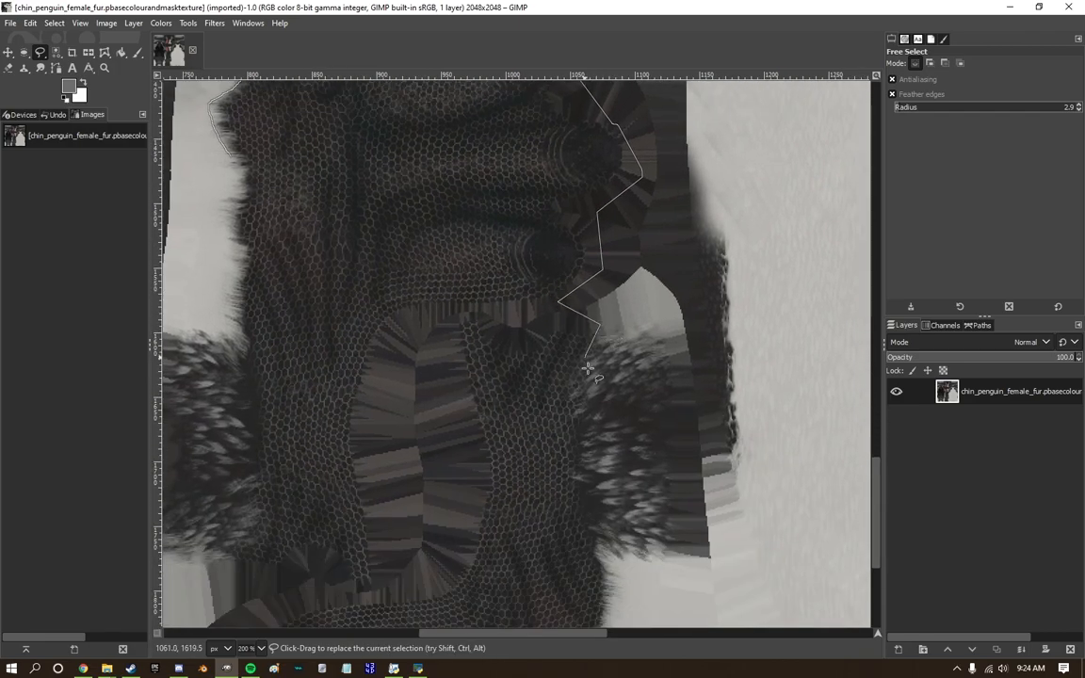
pyautogui.click(580, 383)
pyautogui.click(586, 429)
pyautogui.click(589, 473)
pyautogui.moveTo(591, 476); pyautogui.dragTo(591, 251, button='middle')
pyautogui.moveTo(590, 250); pyautogui.dragTo(612, 331)
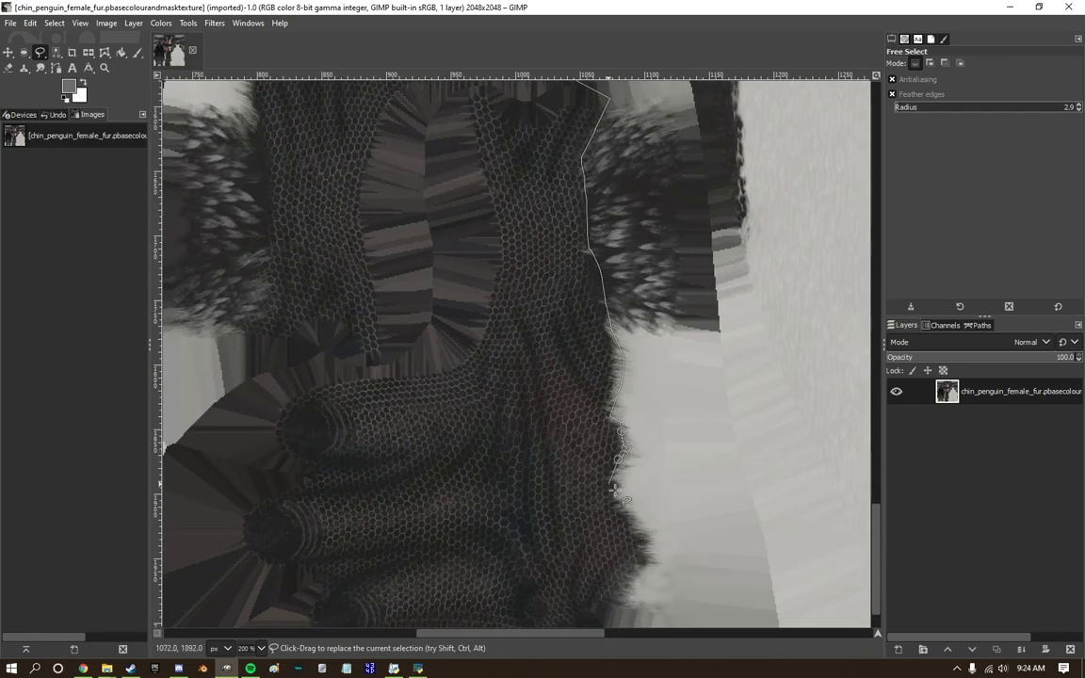
# Trace the lower and left edges of the scaly foot area and close the free selection.
pyautogui.moveTo(612, 491); pyautogui.dragTo(630, 583)
pyautogui.moveTo(629, 583); pyautogui.dragTo(615, 380, button='middle')
pyautogui.moveTo(614, 360); pyautogui.dragTo(530, 452)
pyautogui.click(287, 450)
pyautogui.moveTo(286, 401); pyautogui.dragTo(499, 513, button='middle')
pyautogui.click(425, 319)
pyautogui.click(463, 262)
pyautogui.moveTo(459, 225); pyautogui.dragTo(452, 489, button='middle')
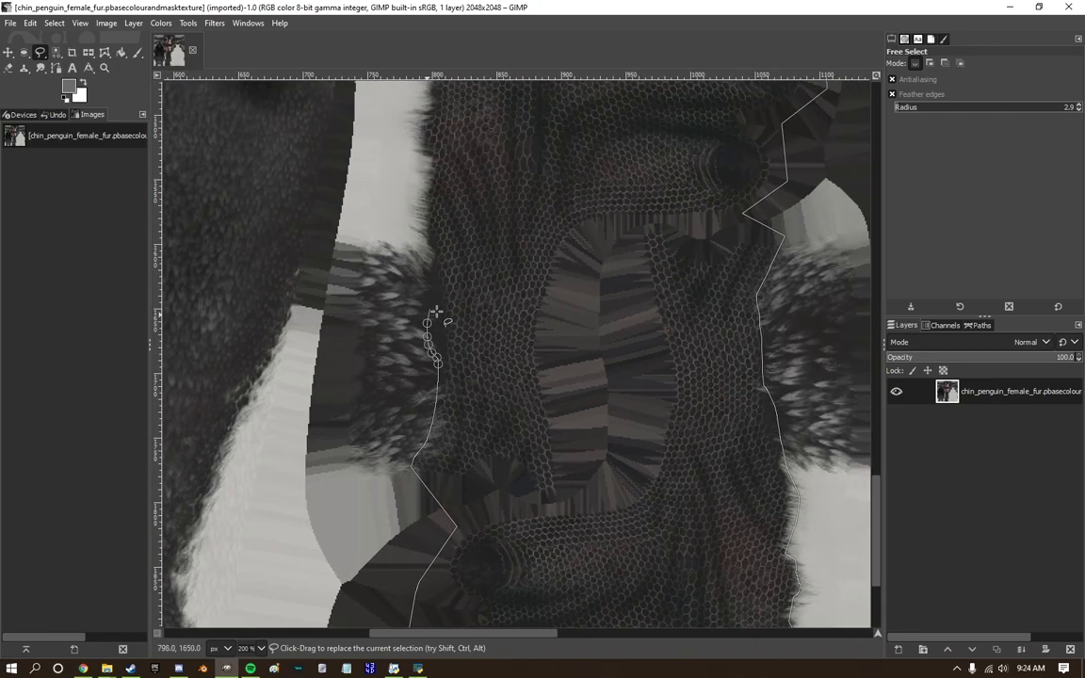
pyautogui.moveTo(427, 129); pyautogui.dragTo(402, 380, button='middle')
pyautogui.click(402, 313)
pyautogui.press('Return')
# Add the foot sole beside the head markings to the selection with overlapping ellipses.
pyautogui.keyDown('ctrl'); pyautogui.scroll(-3, 407, 314); pyautogui.keyUp('ctrl')
pyautogui.moveTo(614, 117); pyautogui.dragTo(472, 376, button='middle')
pyautogui.keyDown('ctrl'); pyautogui.scroll(3, 579, 142); pyautogui.keyUp('ctrl')
pyautogui.keyDown('ctrl'); pyautogui.scroll(-3, 649, 259); pyautogui.keyUp('ctrl')
pyautogui.moveTo(577, 602)
pyautogui.mouseDown(button='middle')
pyautogui.moveTo(503, 289)
pyautogui.moveTo(498, 378)
pyautogui.mouseUp(button='middle')
pyautogui.keyDown('ctrl'); pyautogui.scroll(-1, 504, 289); pyautogui.keyUp('ctrl')
pyautogui.click(24, 52)
pyautogui.keyDown('ctrl'); pyautogui.scroll(3, 490, 122); pyautogui.keyUp('ctrl')
pyautogui.moveTo(489, 123); pyautogui.dragTo(464, 307, button='middle')
pyautogui.keyDown('shift'); pyautogui.moveTo(327, 184); pyautogui.dragTo(540, 423); pyautogui.keyUp('shift')
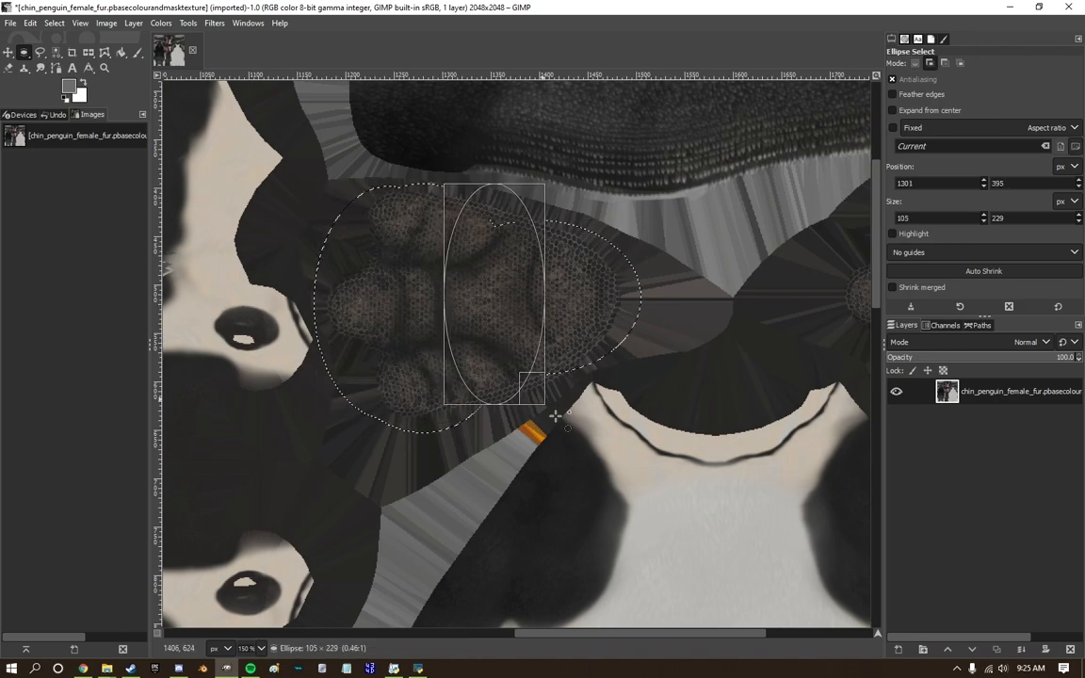
# Add the second foot sole at the texture's upper right to the selection with ellipses, including one of 317 × 166 px.
pyautogui.keyDown('ctrl'); pyautogui.moveTo(675, 298); pyautogui.dragTo(675, 306, button='middle'); pyautogui.keyUp('ctrl')
pyautogui.moveTo(676, 306); pyautogui.dragTo(320, 324, button='middle')
pyautogui.moveTo(766, 260); pyautogui.dragTo(767, 262)
pyautogui.moveTo(462, 346); pyautogui.dragTo(469, 358)
pyautogui.keyDown('shift'); pyautogui.moveTo(520, 426); pyautogui.dragTo(768, 289); pyautogui.keyUp('shift')
pyautogui.moveTo(552, 416); pyautogui.dragTo(512, 428)
pyautogui.keyDown('ctrl'); pyautogui.scroll(-4, 678, 182); pyautogui.keyUp('ctrl')
# Start the Colorize adjustment on the selected foot areas and pick a muted pink as its colour.
pyautogui.click(161, 23)
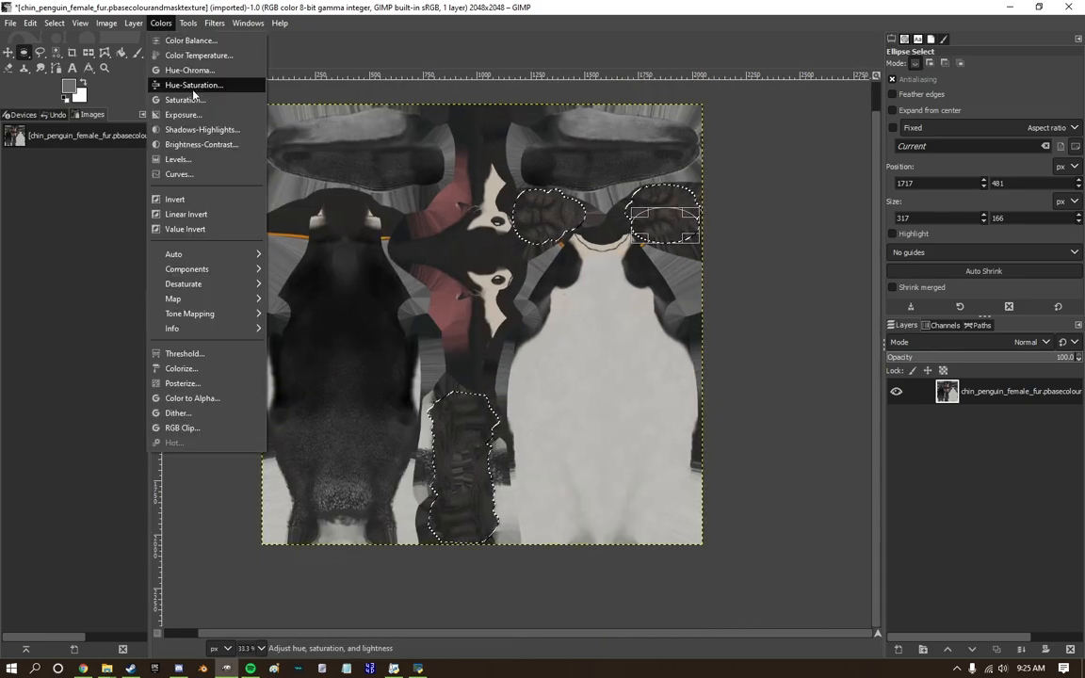
pyautogui.click(181, 368)
pyautogui.click(188, 339)
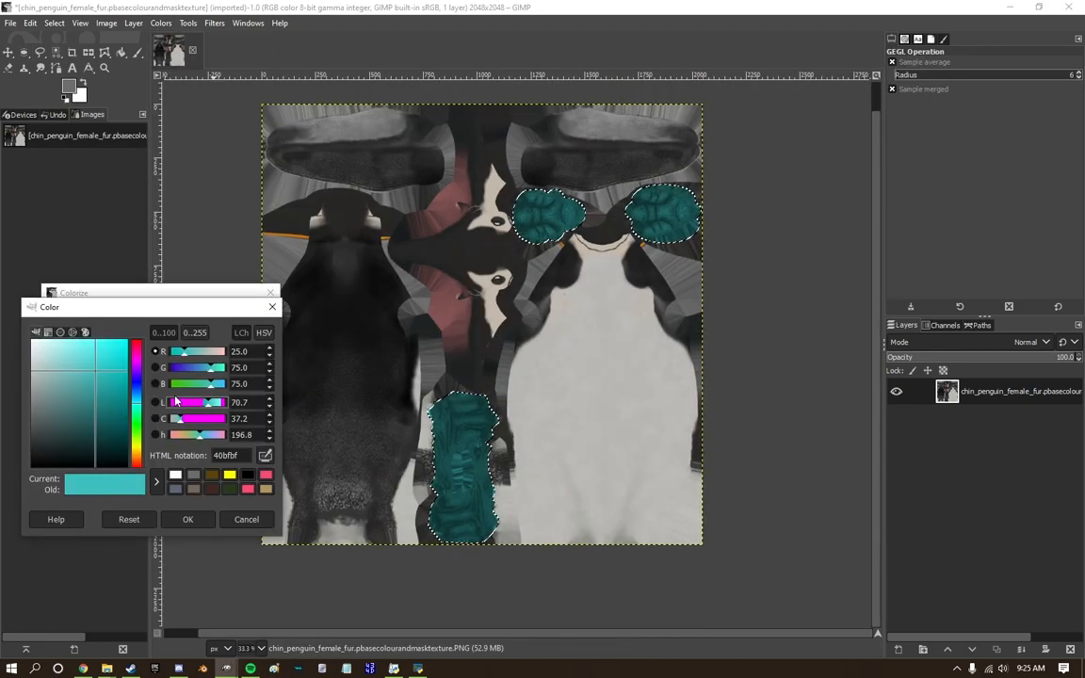
pyautogui.click(98, 392)
pyautogui.moveTo(98, 392); pyautogui.dragTo(55, 369)
pyautogui.click(187, 519)
# Set the Colorize lightness to about 0.215 and opacity to about 48.5, and apply it to the feet.
pyautogui.moveTo(193, 463); pyautogui.dragTo(162, 462)
pyautogui.moveTo(199, 390); pyautogui.dragTo(222, 391)
pyautogui.moveTo(150, 463); pyautogui.dragTo(140, 463)
pyautogui.moveTo(188, 391)
pyautogui.mouseDown()
pyautogui.moveTo(112, 391)
pyautogui.moveTo(179, 391)
pyautogui.mouseUp()
pyautogui.moveTo(141, 465); pyautogui.dragTo(160, 468)
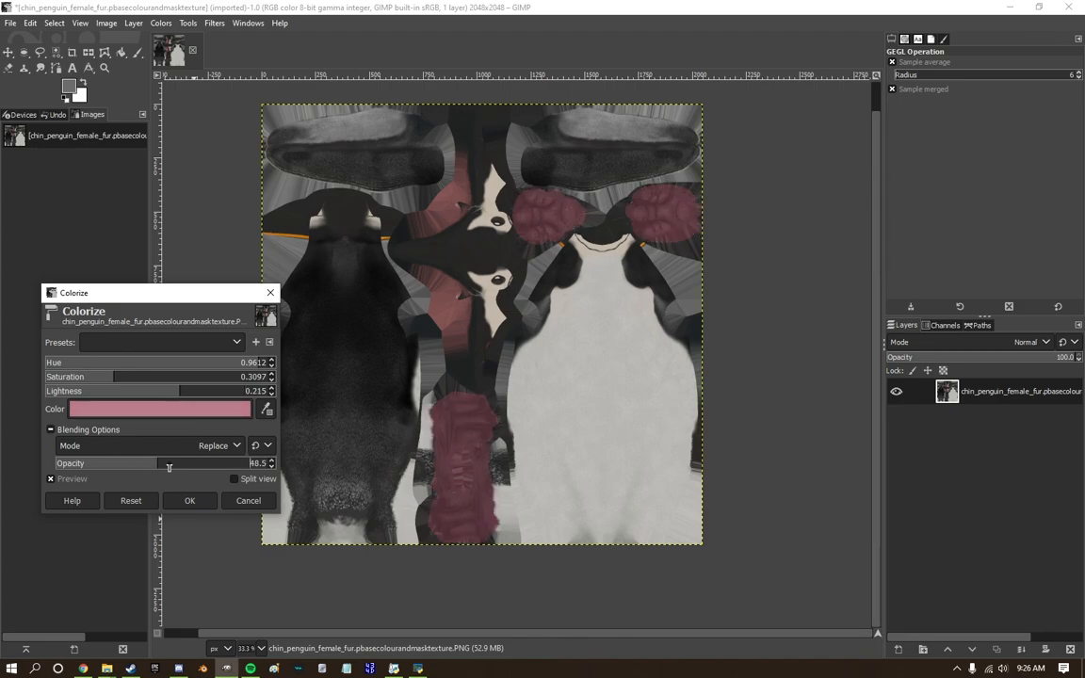
pyautogui.click(189, 500)
# Select the whole image and export the recoloured texture over the original chin_penguin_female_fur.pbasecolourandmasktexture.PNG.
pyautogui.hotkey('ctrl', 'a')
pyautogui.keyDown('ctrl'); pyautogui.scroll(-1, 679, 285); pyautogui.keyUp('ctrl')
pyautogui.click(10, 22)
pyautogui.click(84, 224)
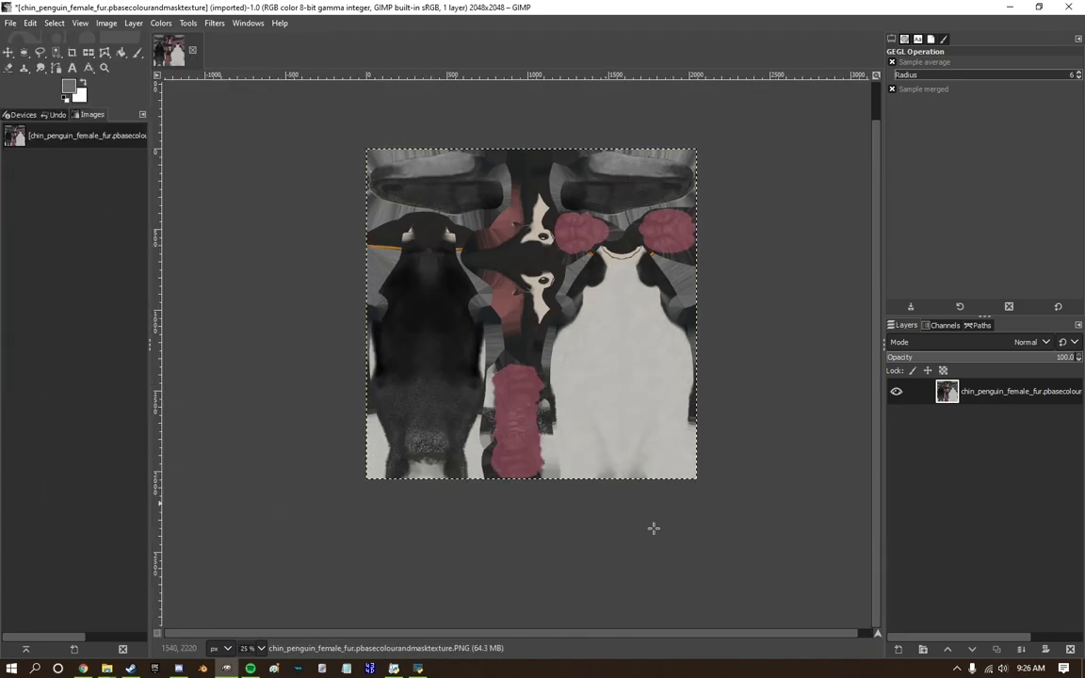
# Open Blender with a new scene and import chin_penguin_female.mdl2.
pyautogui.click(203, 668)
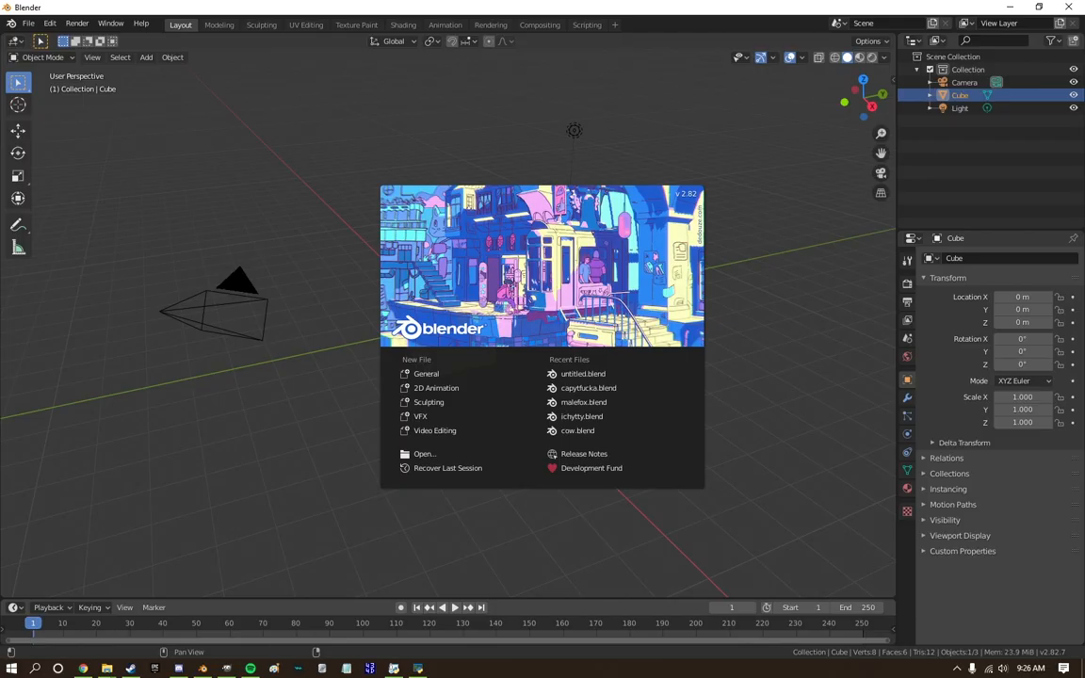
pyautogui.click(320, 188)
pyautogui.click(28, 23)
pyautogui.moveTo(48, 196)
pyautogui.click(232, 327)
pyautogui.click(259, 295)
pyautogui.doubleClick(461, 124)
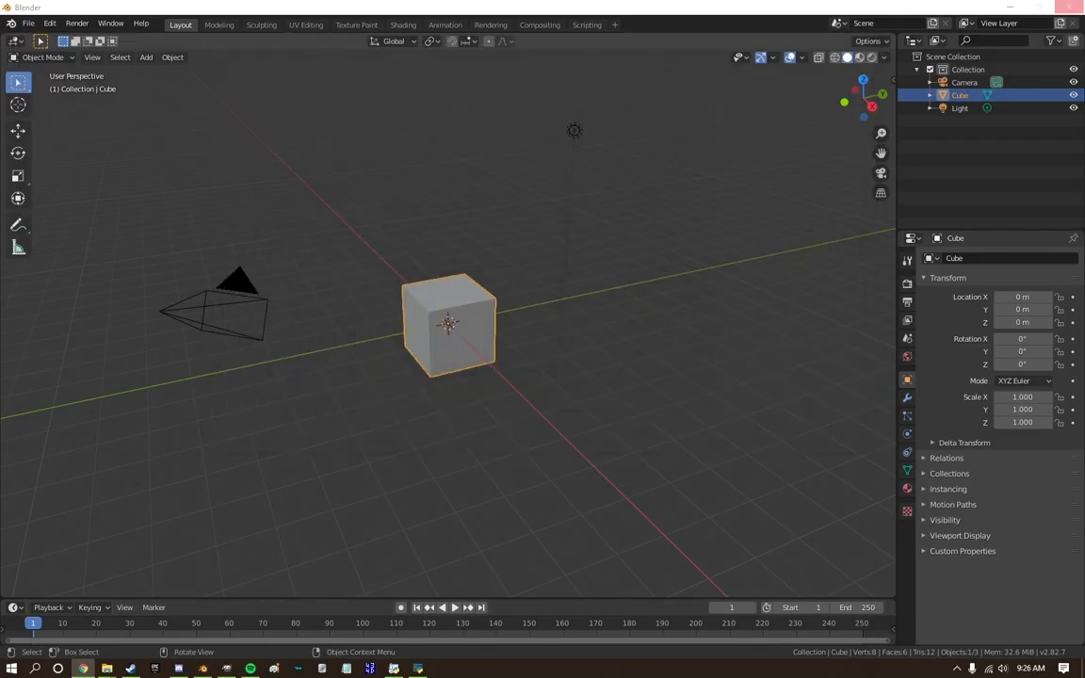
# Delete the default cube and show the imported penguin in material preview shading.
pyautogui.press('Delete')
pyautogui.scroll(12, 546, 286)
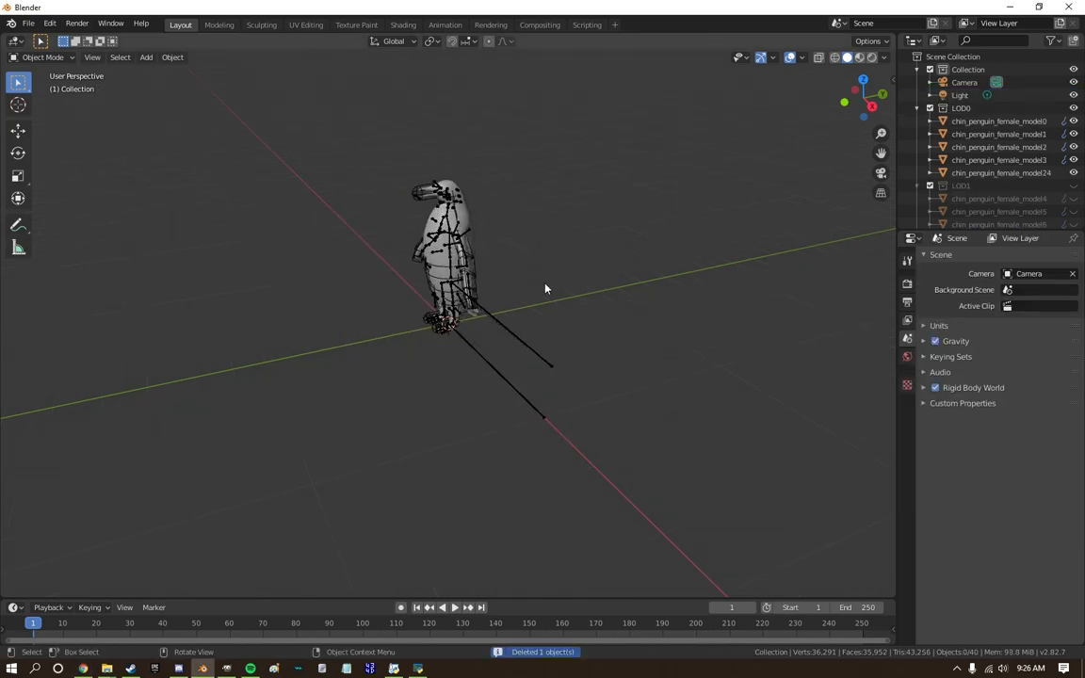
pyautogui.scroll(-11, 1065, 223)
pyautogui.click(1073, 218)
pyautogui.click(859, 58)
pyautogui.click(871, 107)
pyautogui.moveTo(621, 230)
pyautogui.keyDown('shift'); pyautogui.mouseDown(button='middle')
pyautogui.moveTo(611, 322)
pyautogui.moveTo(569, 215)
pyautogui.moveTo(624, 223)
pyautogui.mouseUp(button='middle'); pyautogui.keyUp('shift')
pyautogui.scroll(6, 569, 216)
pyautogui.scroll(-8, 568, 216)
# Select the penguin's main body mesh, create fins for it, and remove two vertex groups from the fin mesh.
pyautogui.press('KP_3')
pyautogui.scroll(9, 475, 213)
pyautogui.click(537, 392)
pyautogui.keyDown('shift'); pyautogui.moveTo(475, 213); pyautogui.dragTo(518, 264, button='middle'); pyautogui.keyUp('shift')
pyautogui.scroll(11, 988, 151)
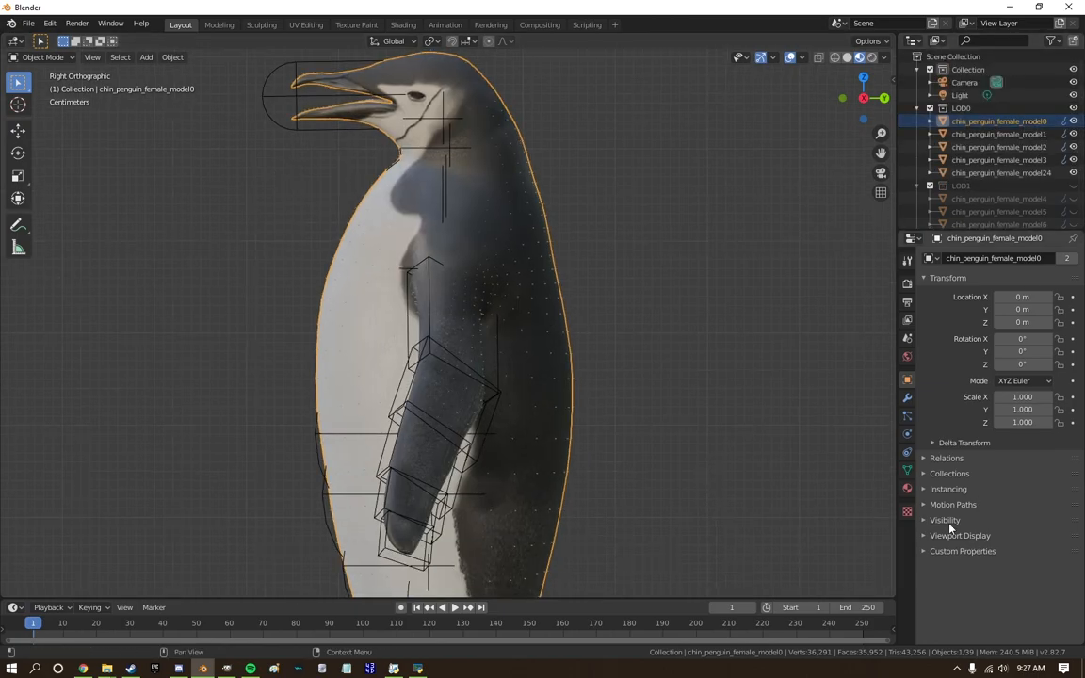
pyautogui.click(907, 470)
pyautogui.click(1021, 588)
pyautogui.click(1074, 311)
pyautogui.click(1074, 311)
pyautogui.scroll(-7, 584, 282)
# Export the LOD0 penguin meshes as chin_penguin_female.mdl2.
pyautogui.click(27, 24)
pyautogui.moveTo(56, 208)
pyautogui.click(226, 340)
pyautogui.click(754, 434)
# Switch to the OVL Archive Editor and inject the recoloured fur base-colour texture into the archive.
pyautogui.click(394, 668)
pyautogui.click(107, 668)
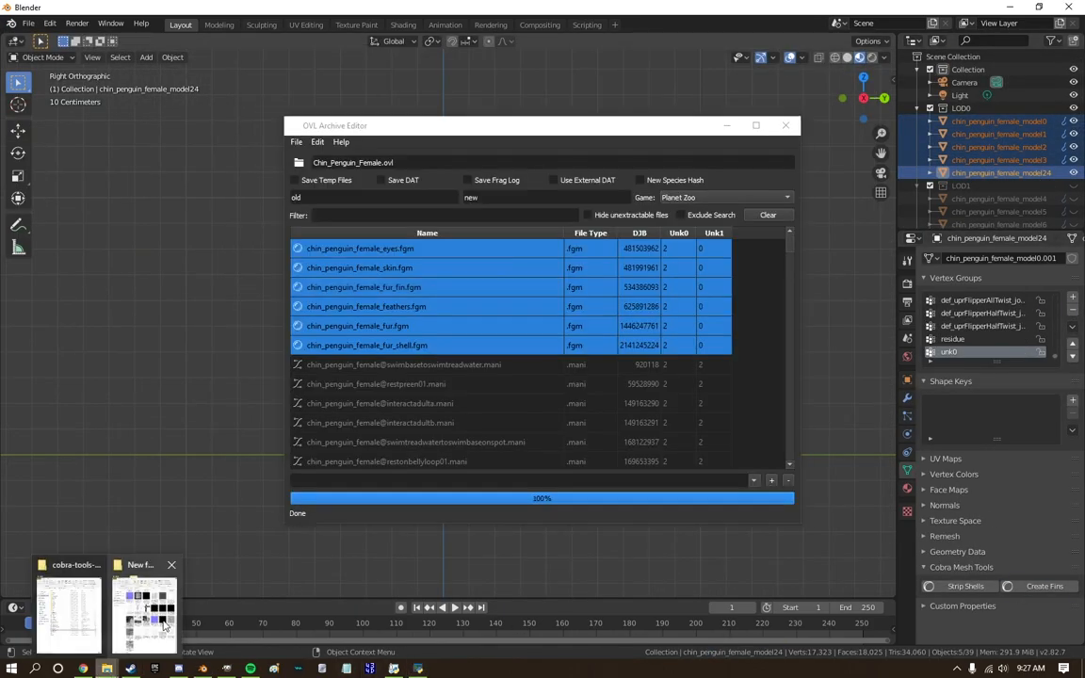
pyautogui.click(140, 638)
pyautogui.moveTo(145, 377); pyautogui.dragTo(585, 282)
# Inject the newly exported chin_penguin_female.mdl2 into the archive and save the archive.
pyautogui.scroll(6, 280, 262)
pyautogui.doubleClick(149, 168)
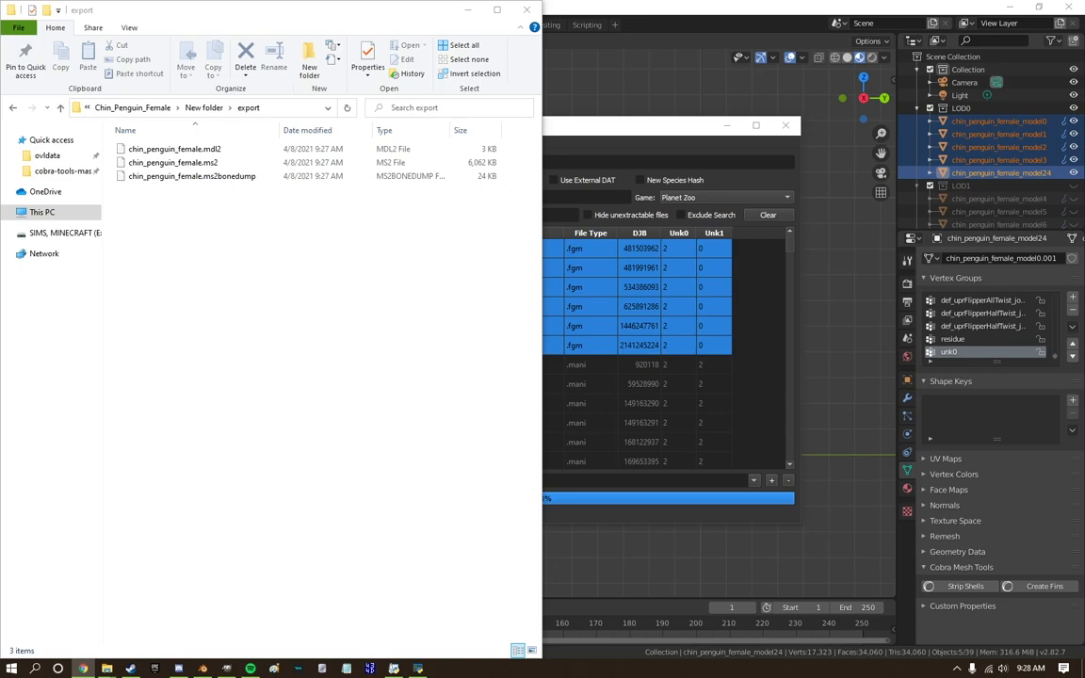
pyautogui.moveTo(175, 148); pyautogui.dragTo(602, 353)
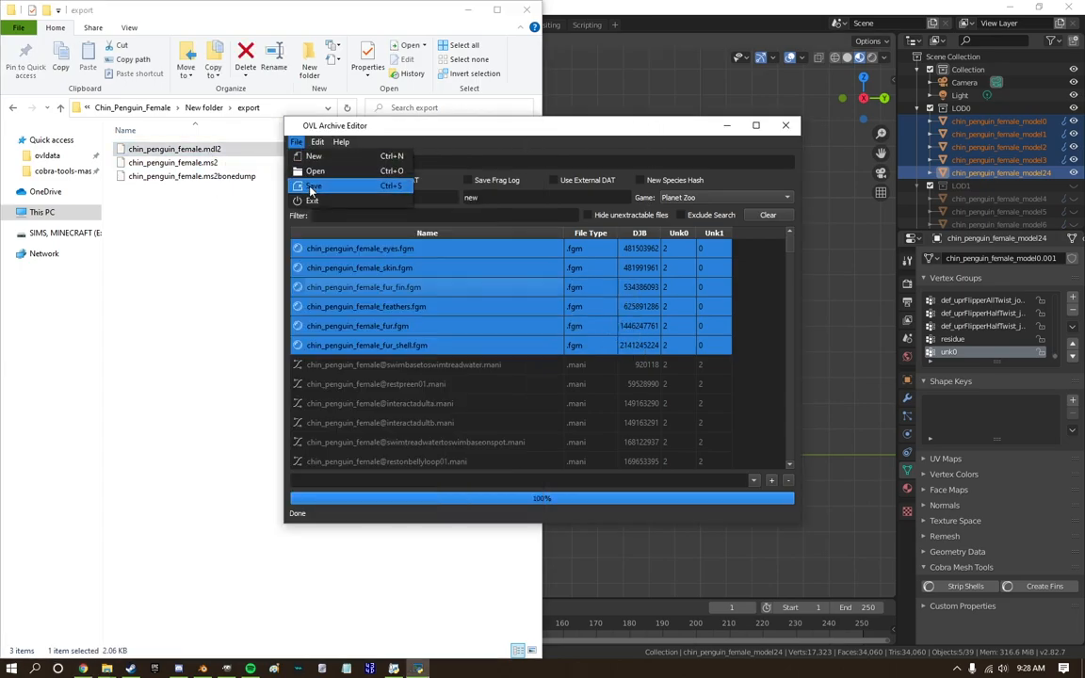
# Launch Planet Zoo and resume the last zoo.
pyautogui.rightClick(108, 668)
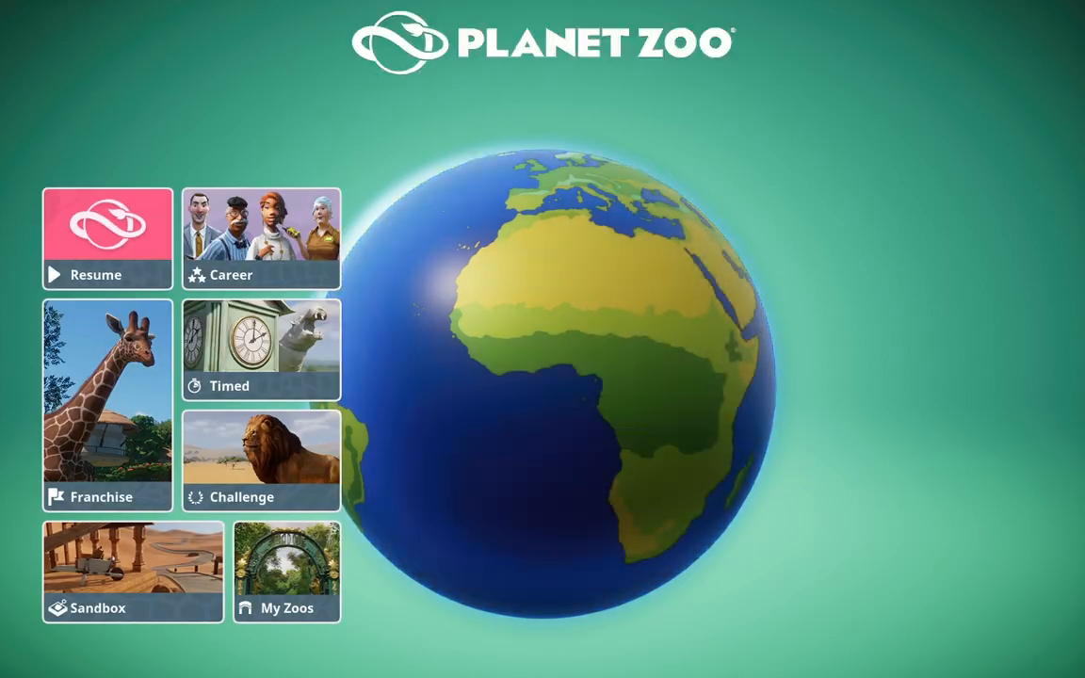
pyautogui.click(141, 212)
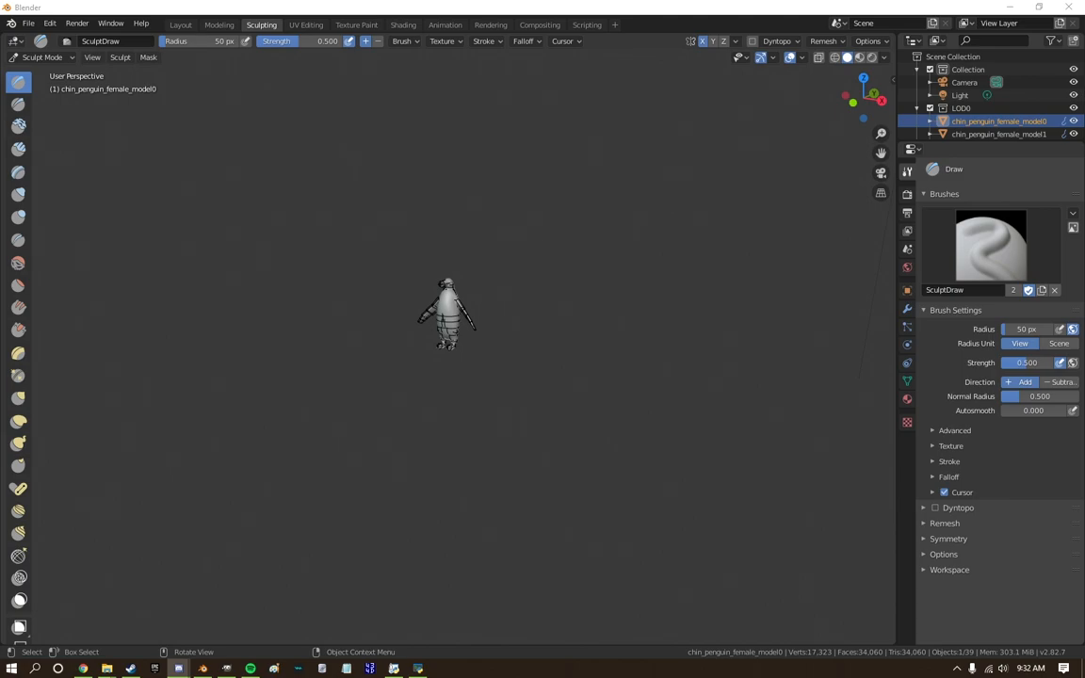
# In Blender's sculpting workspace, show the penguin from the left side in material preview shading.
pyautogui.hotkey('alt', 'z')
pyautogui.click(881, 172)
pyautogui.moveTo(504, 395); pyautogui.dragTo(612, 388, button='middle')
pyautogui.scroll(5, 612, 388)
pyautogui.click(860, 100)
pyautogui.click(858, 57)
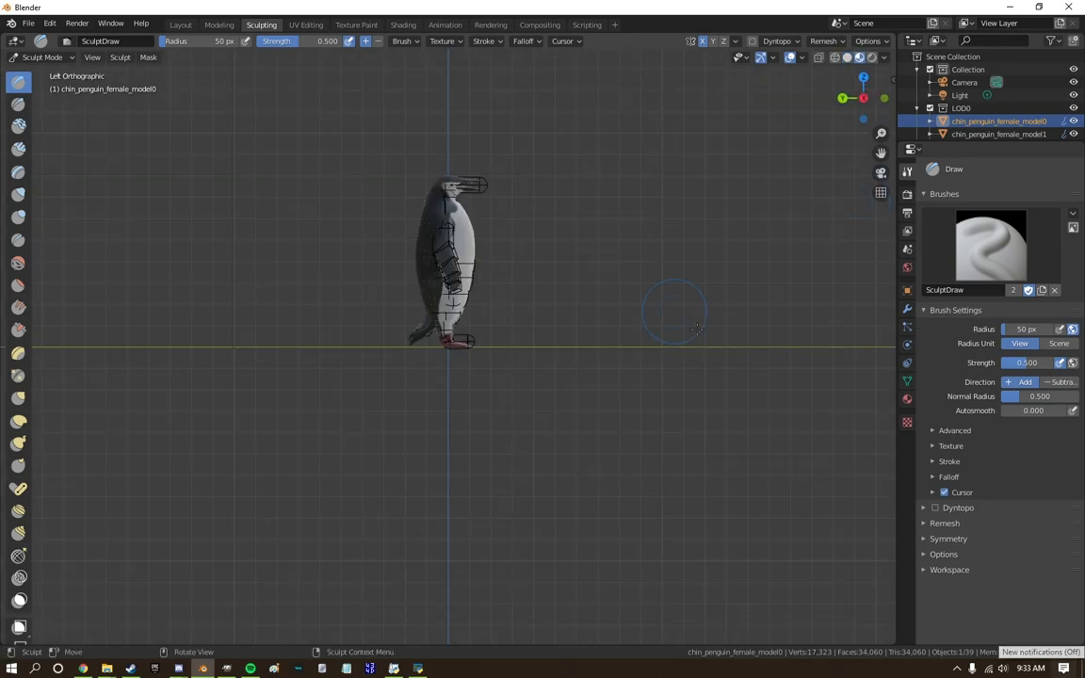
# Sculpt the penguin's body with the Blob brush and switch to the Inflate brush.
pyautogui.scroll(12, 455, 186)
pyautogui.click(18, 217)
pyautogui.moveTo(472, 315)
pyautogui.mouseDown(button='middle')
pyautogui.moveTo(400, 297)
pyautogui.moveTo(404, 467)
pyautogui.moveTo(377, 415)
pyautogui.mouseUp(button='middle')
pyautogui.press('i')
pyautogui.scroll(-8, 377, 321)
# Smooth the penguin's body with the Smooth brush at 80 px radius and show it from the left side.
pyautogui.click(18, 262)
pyautogui.moveTo(414, 462); pyautogui.dragTo(551, 477, button='middle')
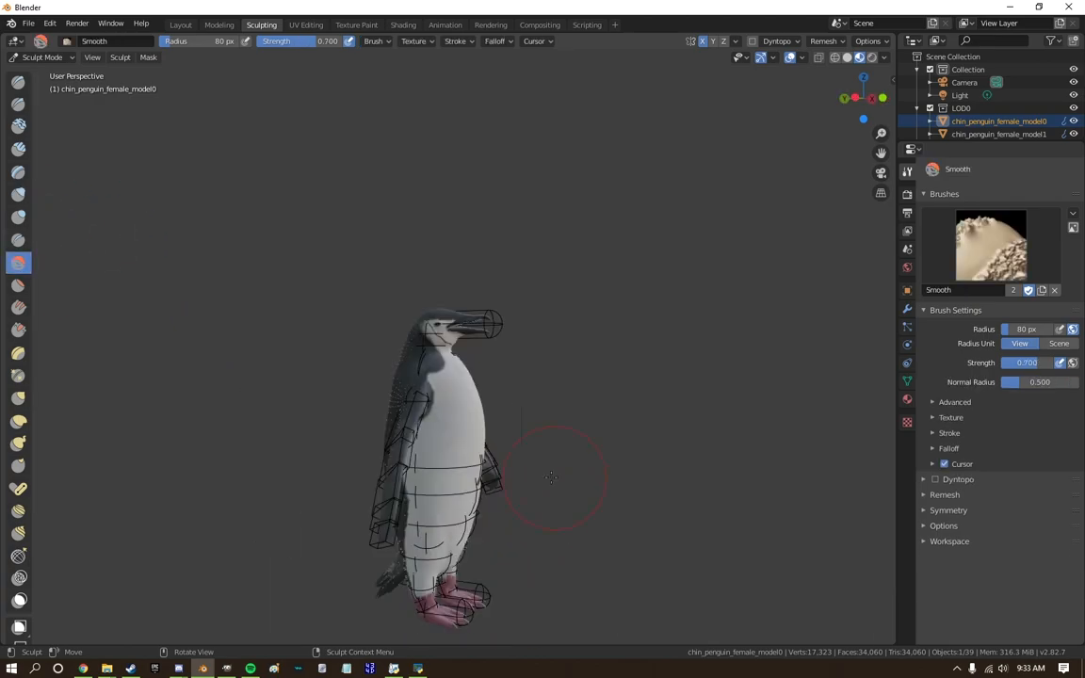
pyautogui.scroll(-1, 466, 500)
pyautogui.moveTo(466, 500); pyautogui.dragTo(476, 473, button='middle')
pyautogui.click(855, 98)
pyautogui.scroll(7, 495, 461)
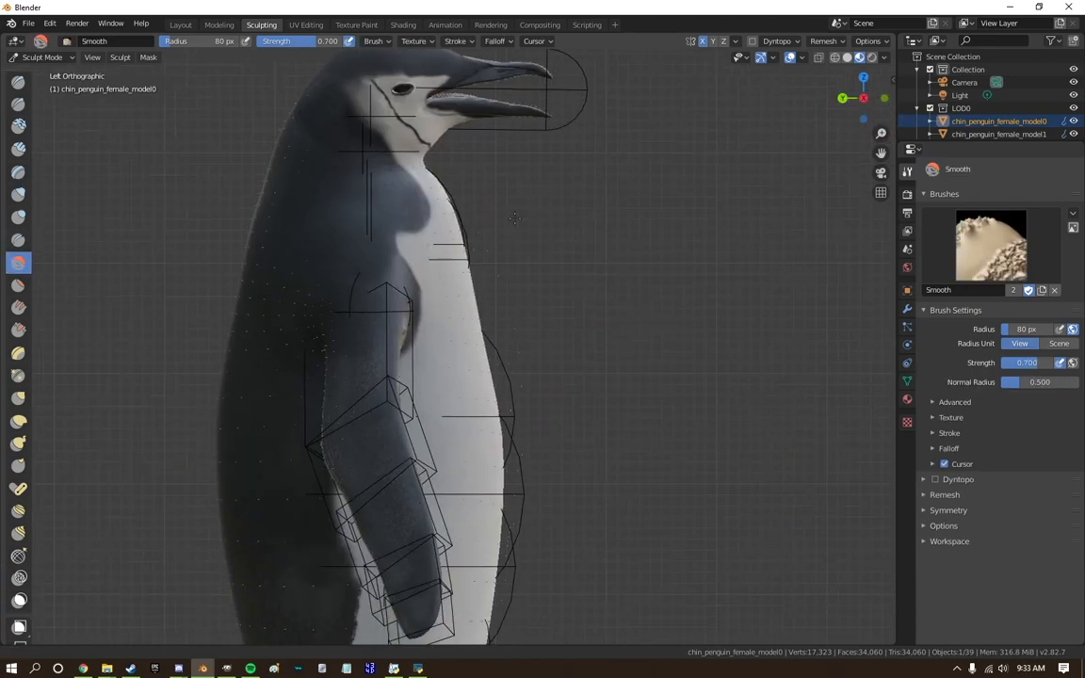
pyautogui.scroll(-3, 483, 484)
# Reshape the penguin's body profile with the Elastic Deform brush at 80 px radius and 0.500 strength.
pyautogui.click(18, 421)
pyautogui.scroll(-3, 471, 378)
pyautogui.scroll(3, 471, 378)
pyautogui.scroll(-1, 471, 379)
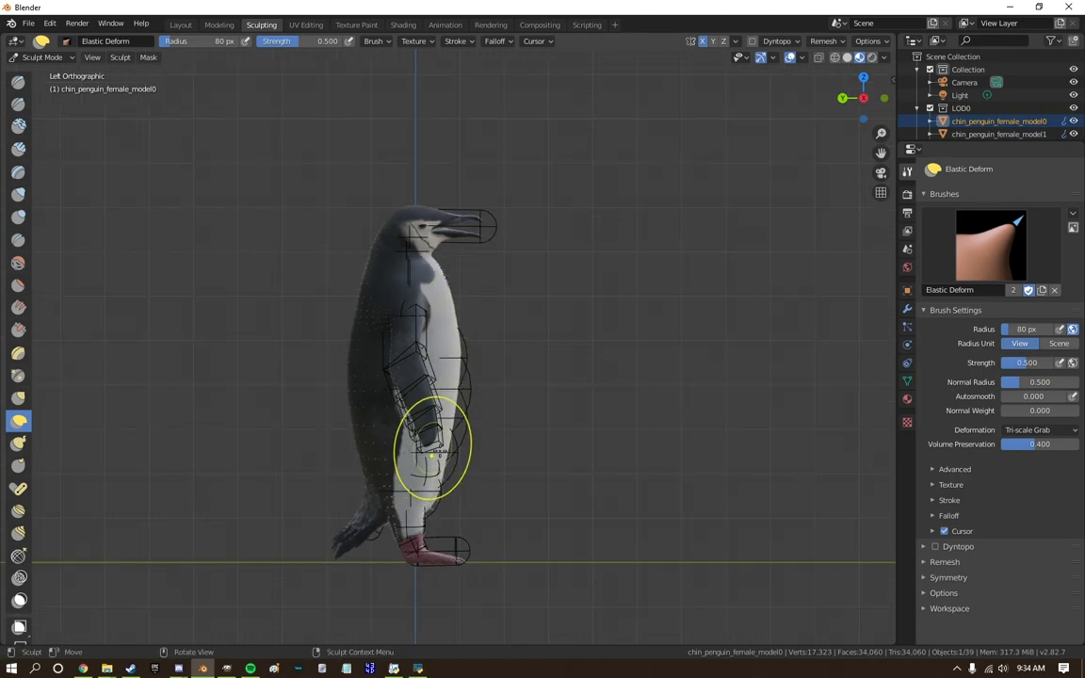
pyautogui.scroll(1, 398, 373)
pyautogui.scroll(-1, 463, 457)
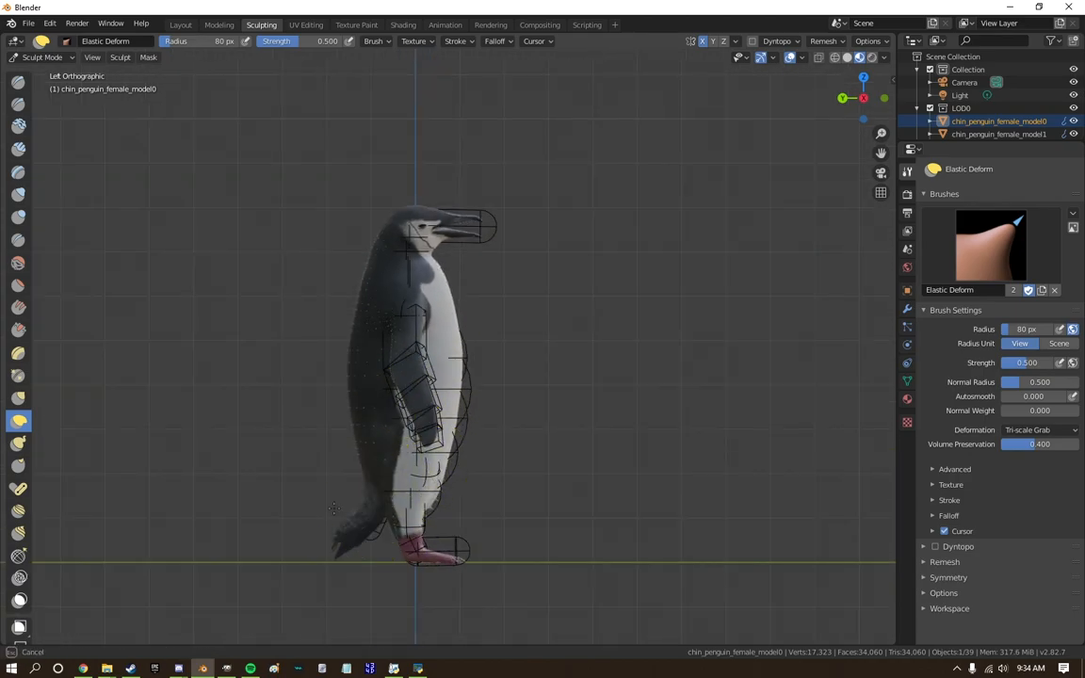
pyautogui.scroll(5, 329, 453)
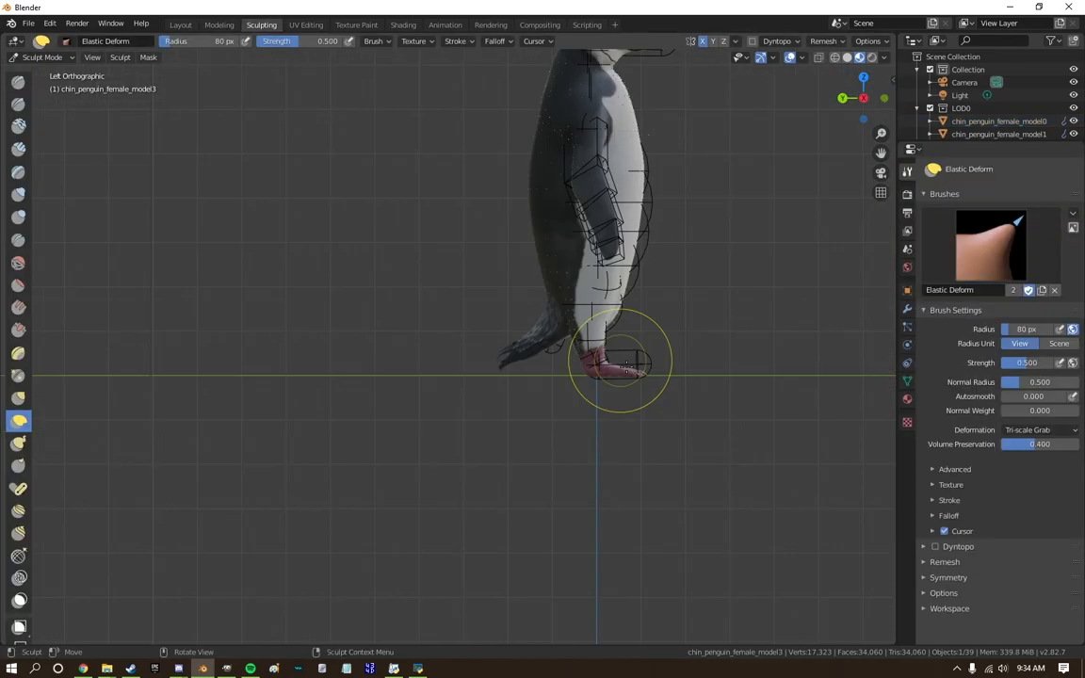
# Shape the penguin's tail feathers with the Elastic Deform and Grab brushes from behind and from the right side.
pyautogui.moveTo(626, 365); pyautogui.dragTo(452, 312, button='middle')
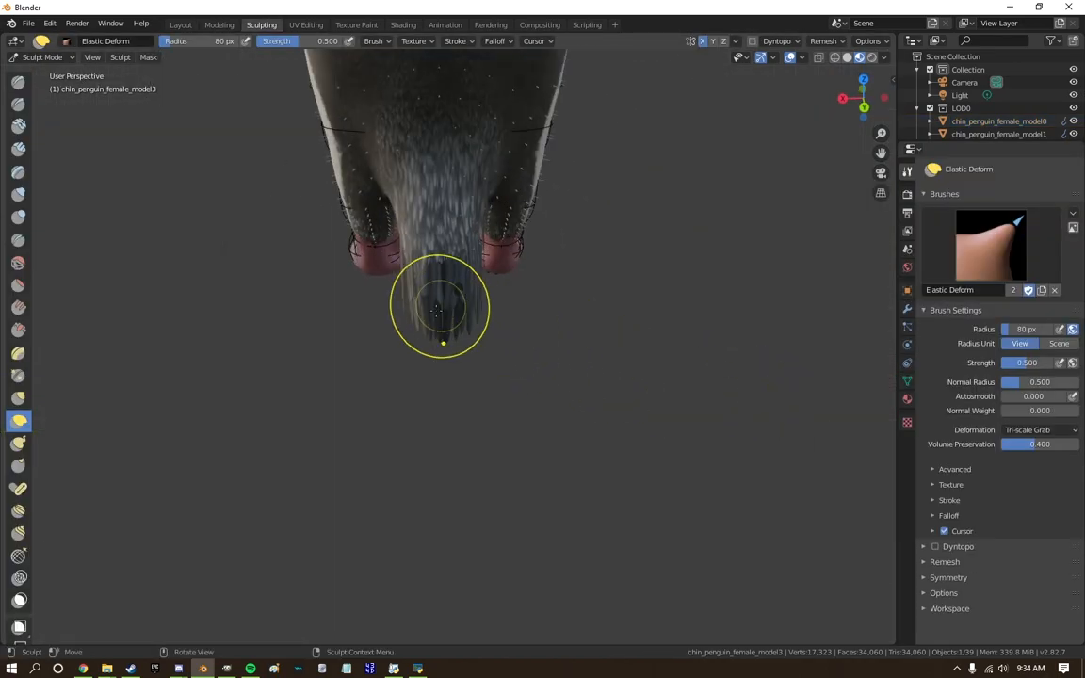
pyautogui.press('g')
pyautogui.moveTo(508, 393); pyautogui.dragTo(478, 515)
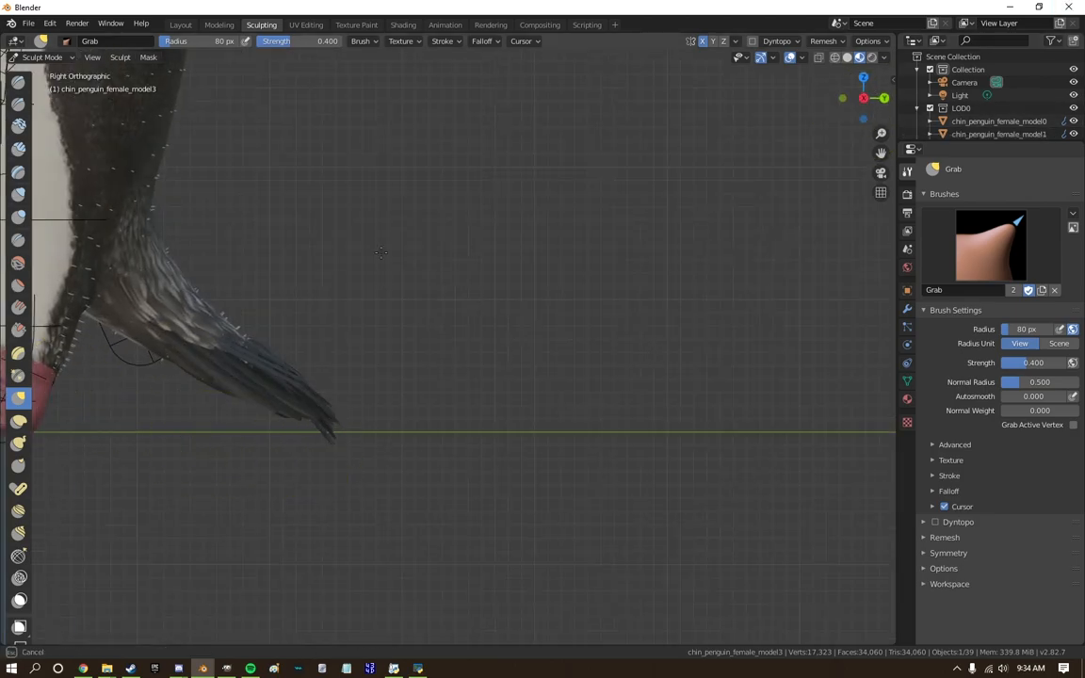
pyautogui.scroll(-5, 289, 403)
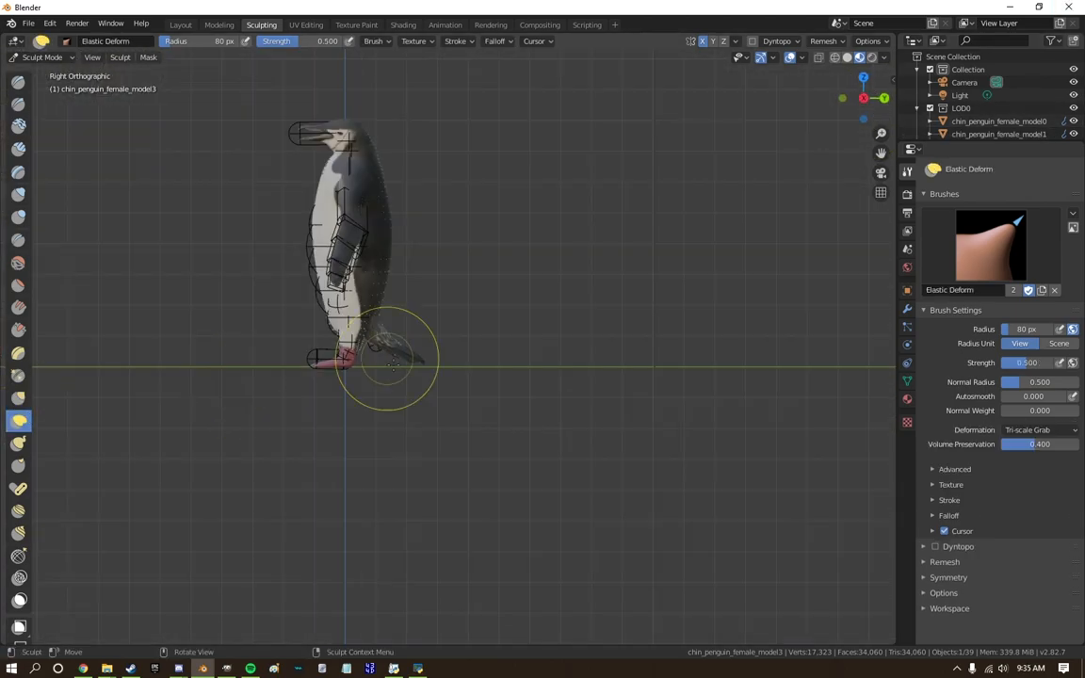
pyautogui.scroll(-2, 387, 351)
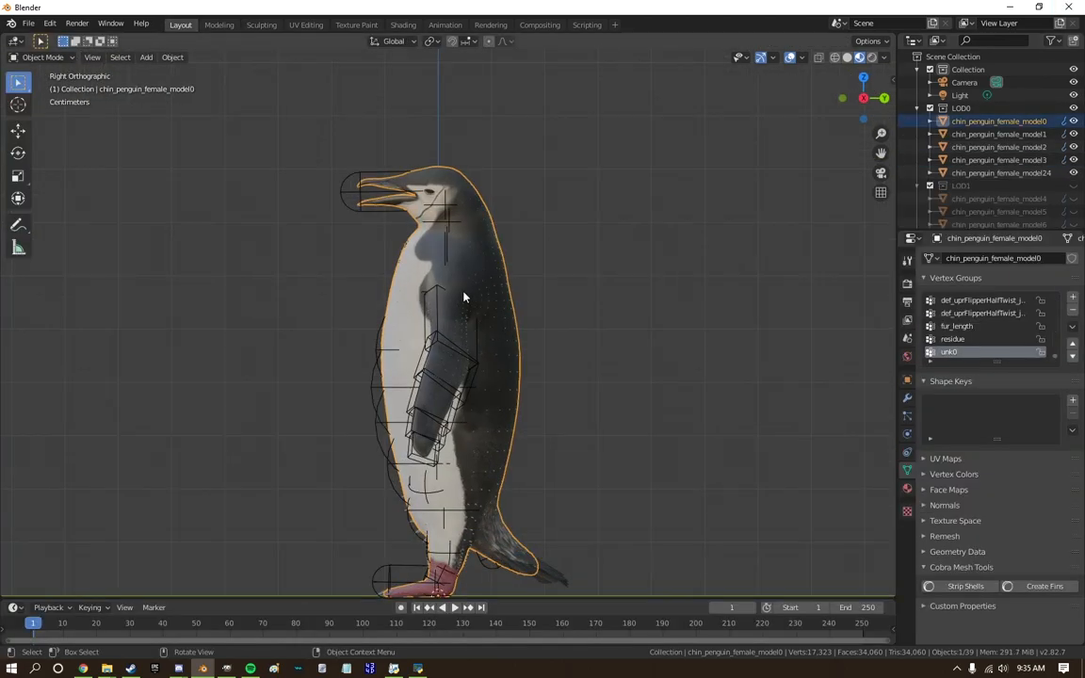
# In the Texture Paint workspace, clone the pale face colour over the dark plumage between the beak and the eye with a 40 px brush.
pyautogui.scroll(10, 463, 298)
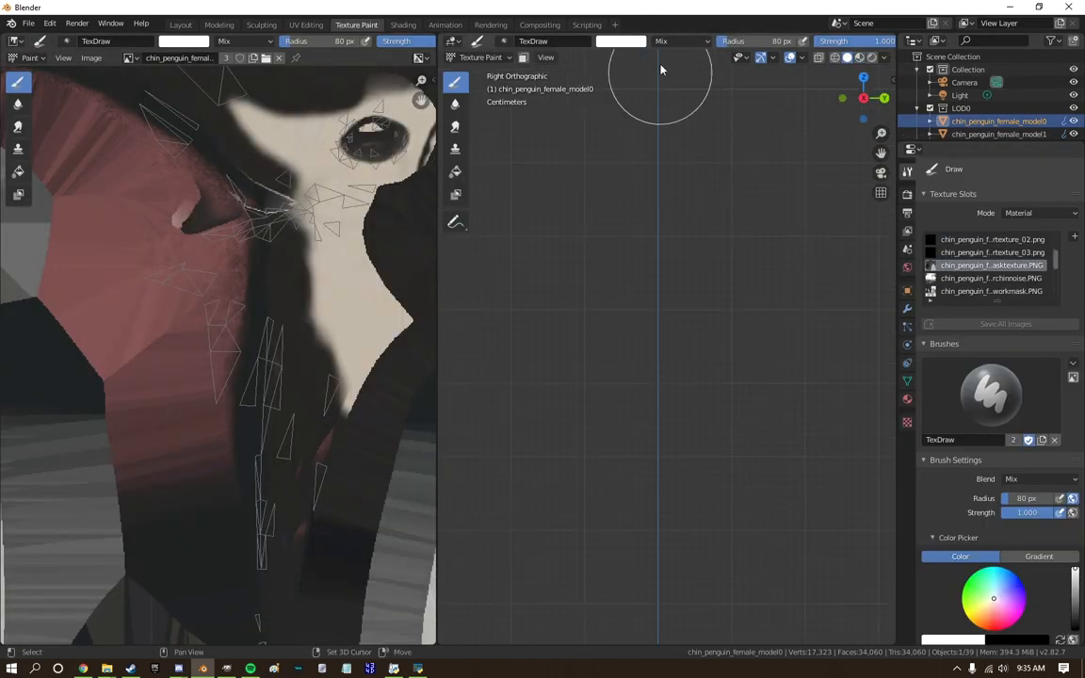
pyautogui.scroll(8, 603, 242)
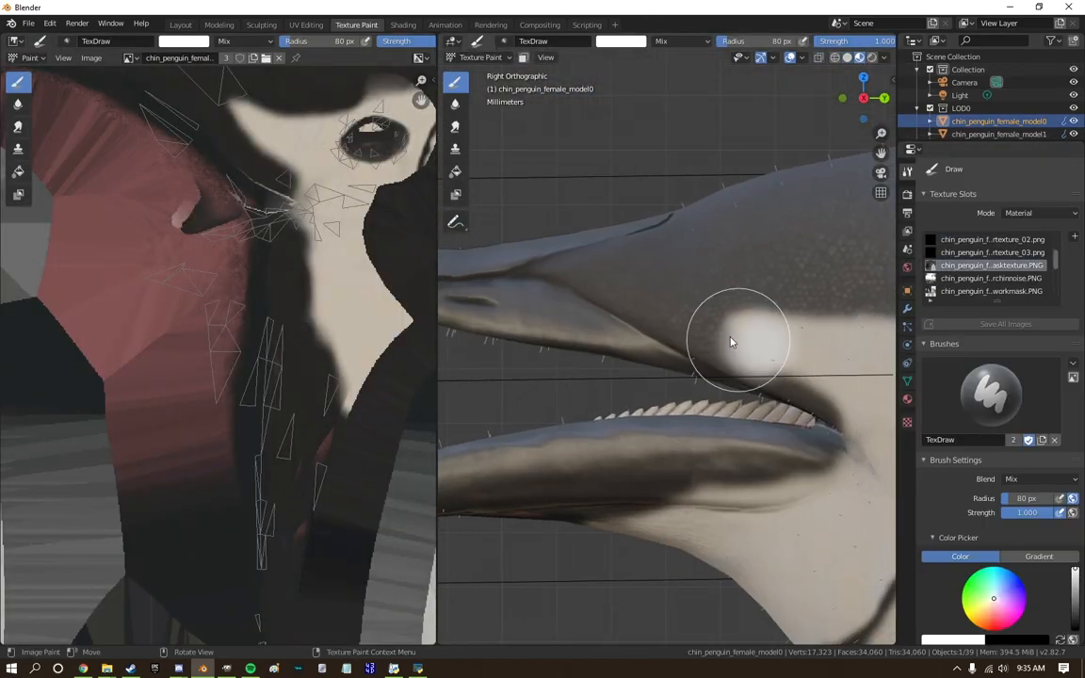
pyautogui.click(455, 147)
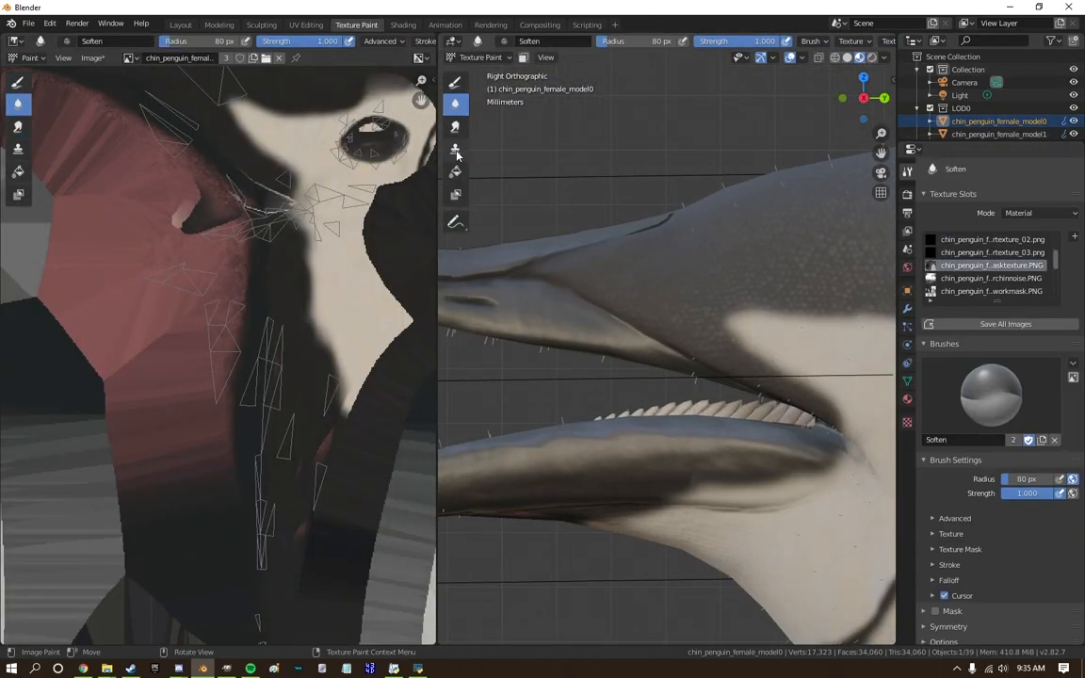
pyautogui.moveTo(551, 303); pyautogui.dragTo(629, 324)
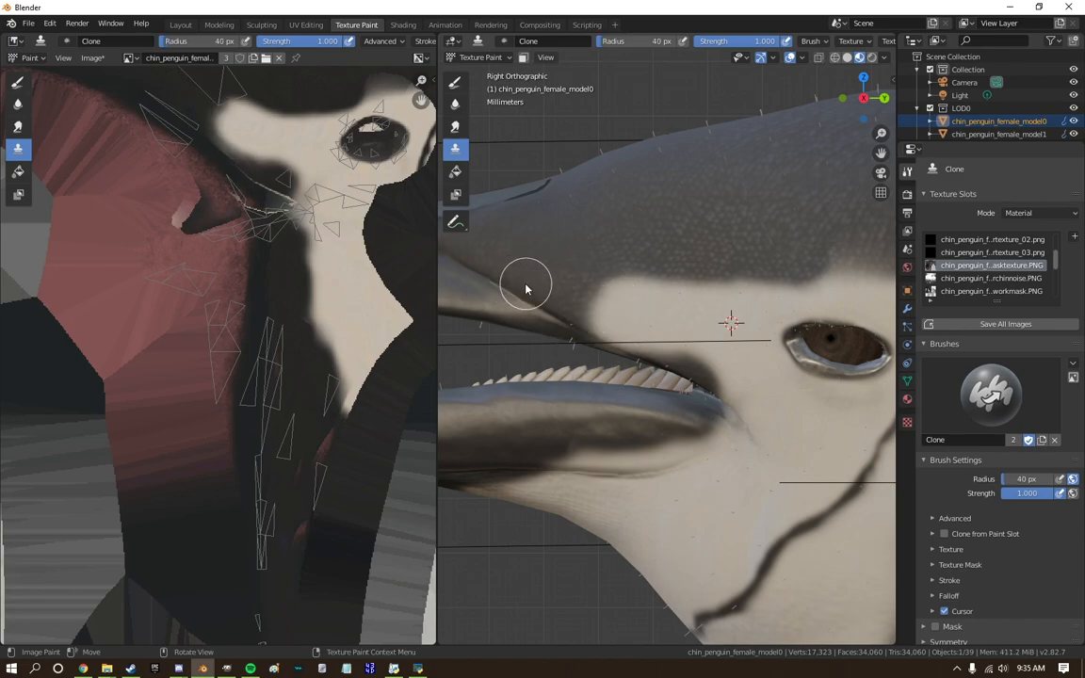
pyautogui.moveTo(565, 294); pyautogui.dragTo(687, 310)
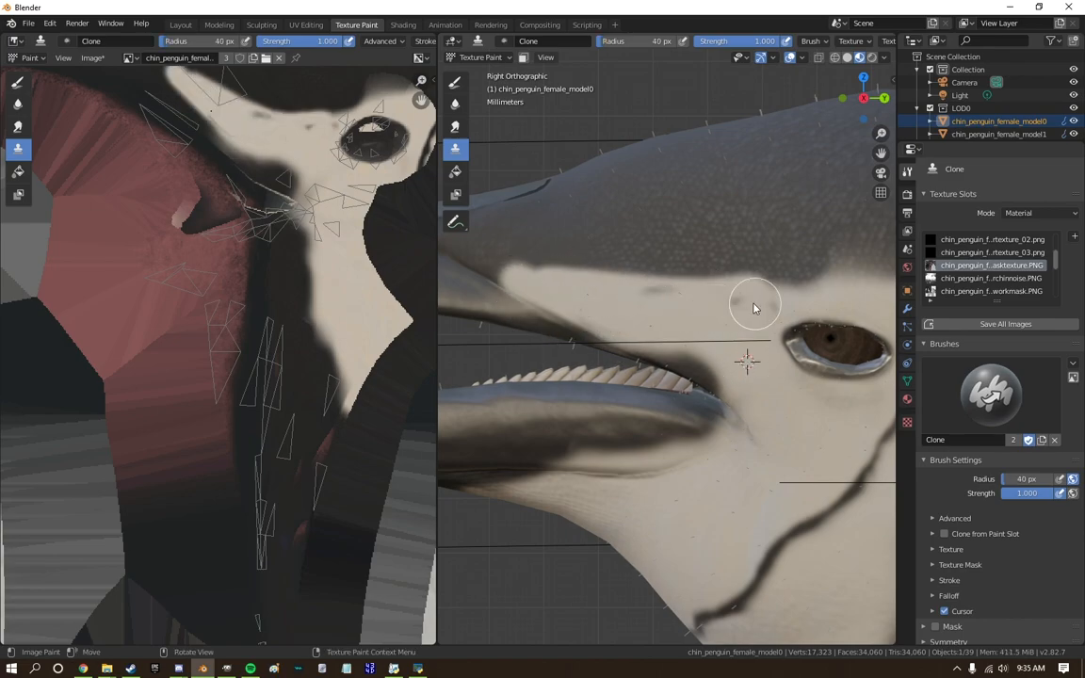
pyautogui.scroll(3, 565, 279)
pyautogui.moveTo(565, 279)
pyautogui.keyDown('shift'); pyautogui.mouseDown(button='middle')
pyautogui.moveTo(641, 322)
pyautogui.moveTo(791, 376)
pyautogui.mouseUp(button='middle'); pyautogui.keyUp('shift')
# Extend the pale face patch to a point at the base of the upper beak with the Clone brush.
pyautogui.scroll(4, 600, 269)
pyautogui.keyDown('ctrl'); pyautogui.click(673, 285); pyautogui.keyUp('ctrl')
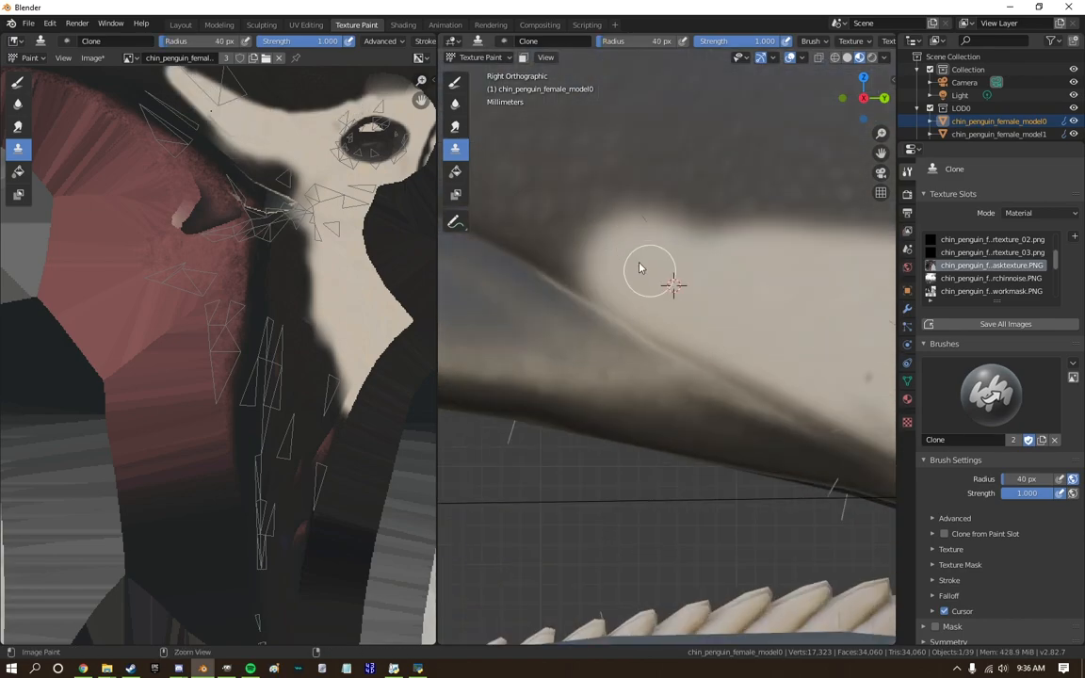
pyautogui.moveTo(603, 242); pyautogui.dragTo(520, 235)
pyautogui.scroll(-8, 664, 275)
pyautogui.scroll(12, 656, 293)
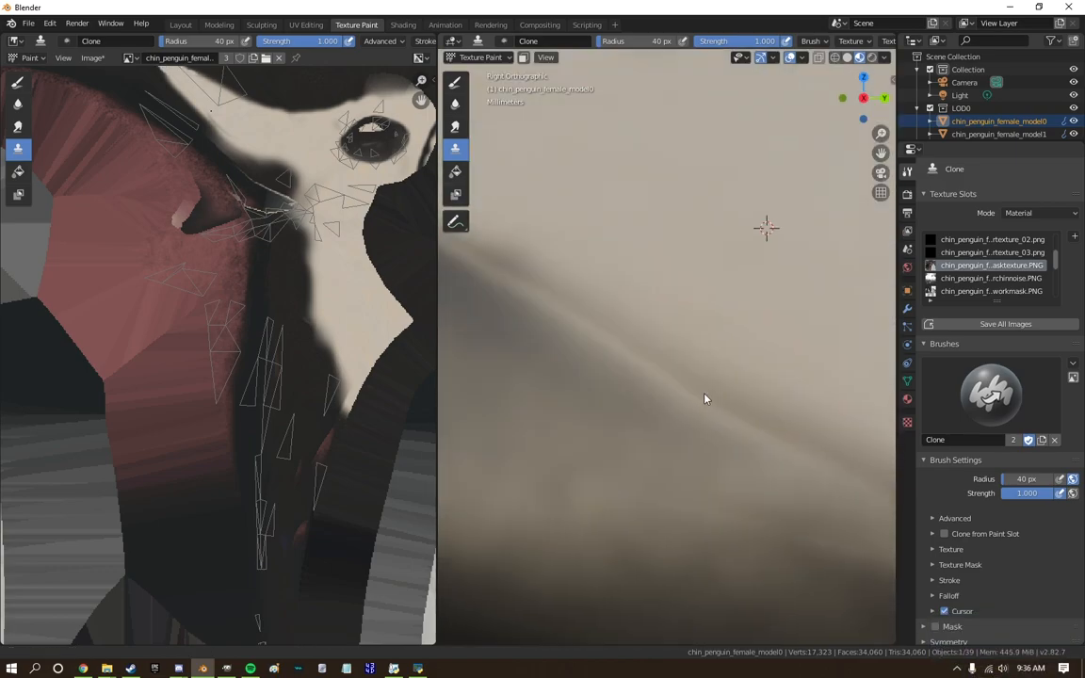
pyautogui.keyDown('shift'); pyautogui.moveTo(704, 395); pyautogui.dragTo(847, 480, button='middle'); pyautogui.keyUp('shift')
pyautogui.keyDown('ctrl'); pyautogui.click(735, 324); pyautogui.keyUp('ctrl')
pyautogui.moveTo(666, 297)
pyautogui.mouseDown()
pyautogui.moveTo(625, 322)
pyautogui.moveTo(658, 368)
pyautogui.mouseUp()
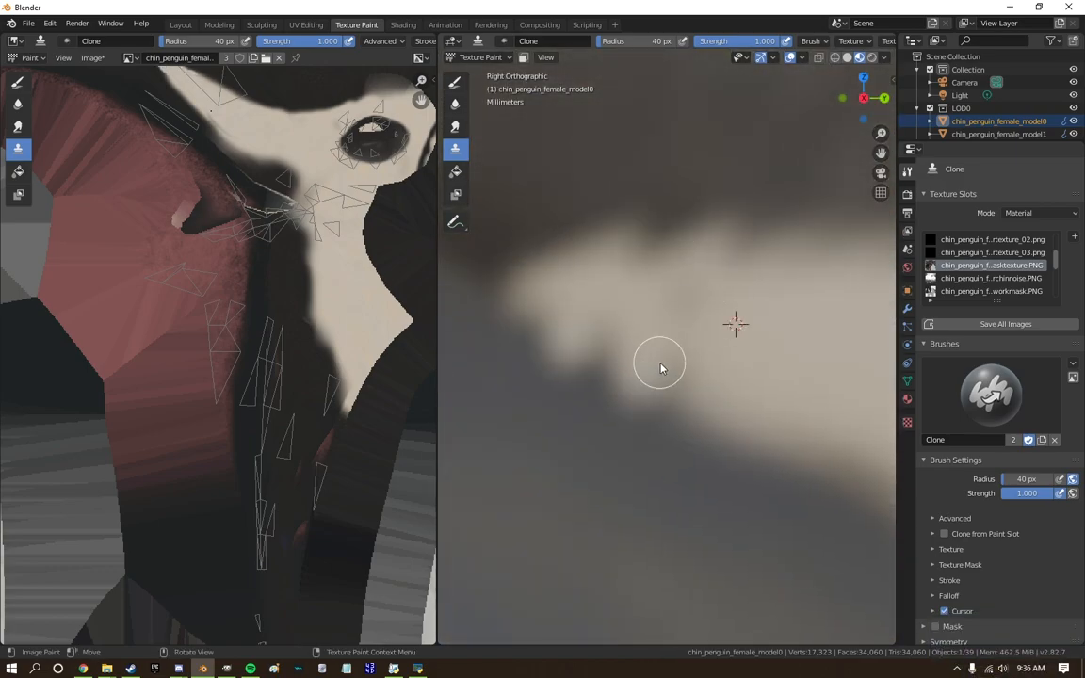
pyautogui.scroll(-8, 658, 368)
pyautogui.scroll(5, 624, 353)
pyautogui.moveTo(624, 344); pyautogui.dragTo(700, 297, button='middle')
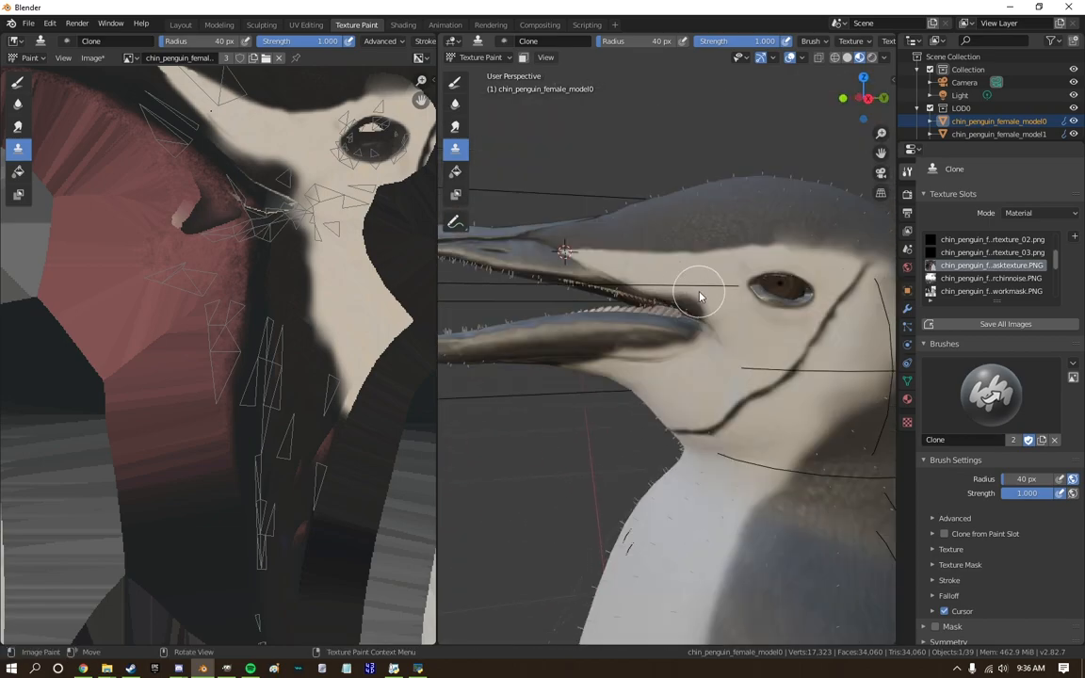
# Touch up the colouring around the lower beak and the corner of the mouth with the Clone brush.
pyautogui.scroll(-8, 716, 301)
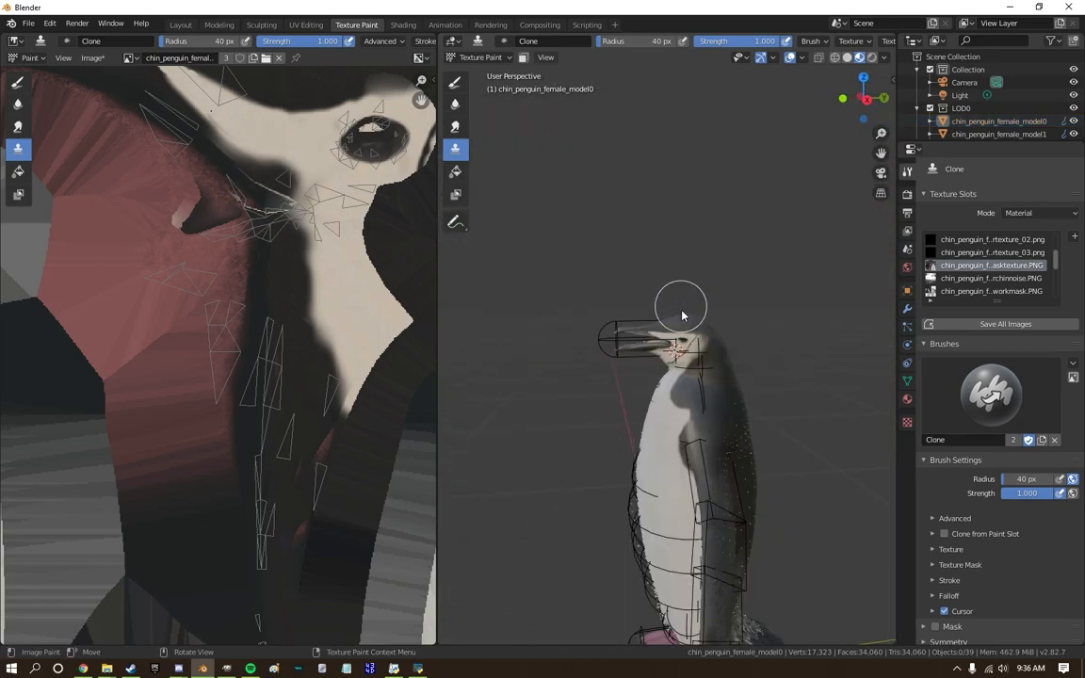
pyautogui.scroll(8, 680, 405)
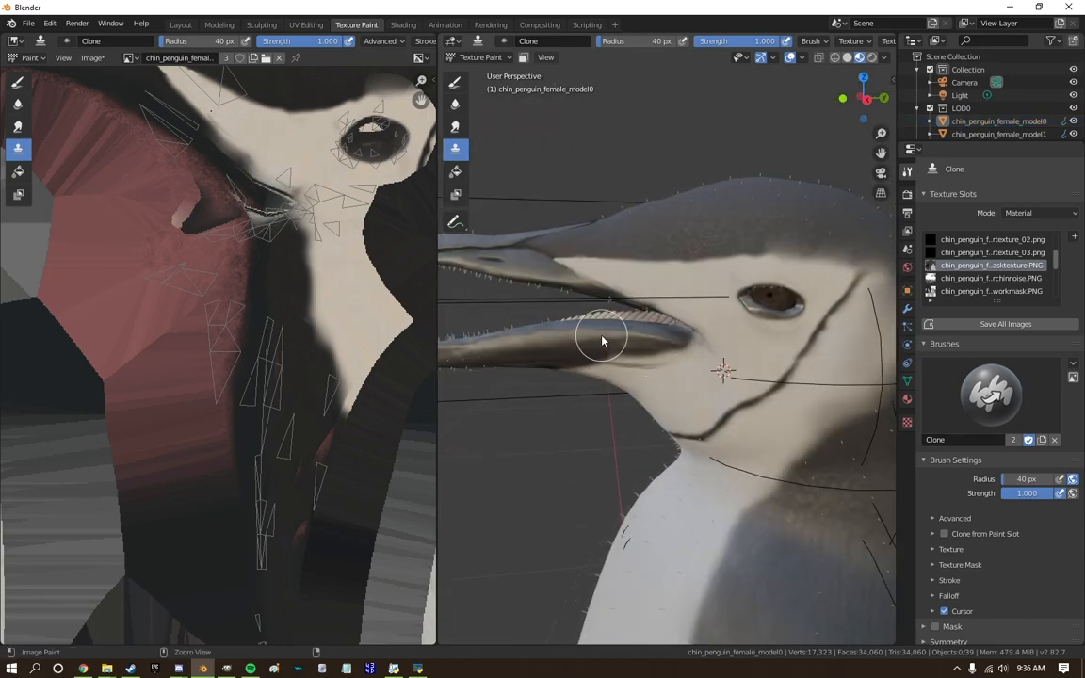
pyautogui.moveTo(666, 356); pyautogui.dragTo(663, 403)
pyautogui.moveTo(650, 350); pyautogui.dragTo(657, 326, button='middle')
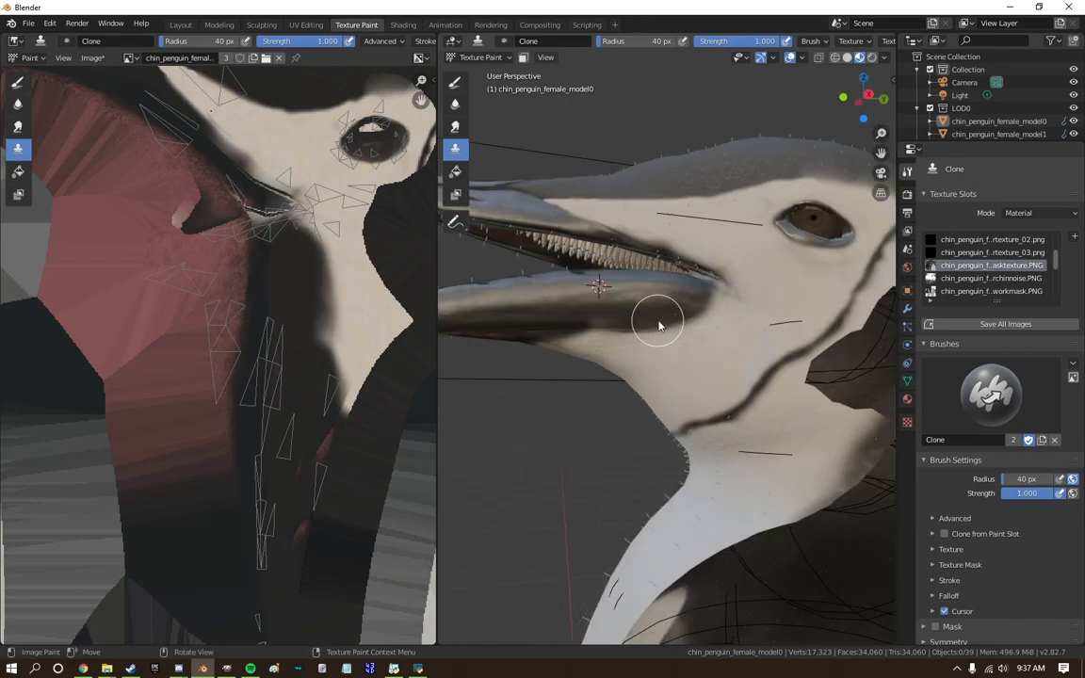
pyautogui.scroll(-8, 586, 322)
pyautogui.moveTo(585, 322); pyautogui.dragTo(600, 377, button='middle')
# Show the penguin from the right side and create fur fins for its LOD0 mesh with Cobra Mesh Tools.
pyautogui.click(875, 97)
pyautogui.scroll(-3, 828, 387)
pyautogui.keyDown('shift'); pyautogui.moveTo(827, 387); pyautogui.dragTo(754, 261, button='middle'); pyautogui.keyUp('shift')
pyautogui.click(998, 122)
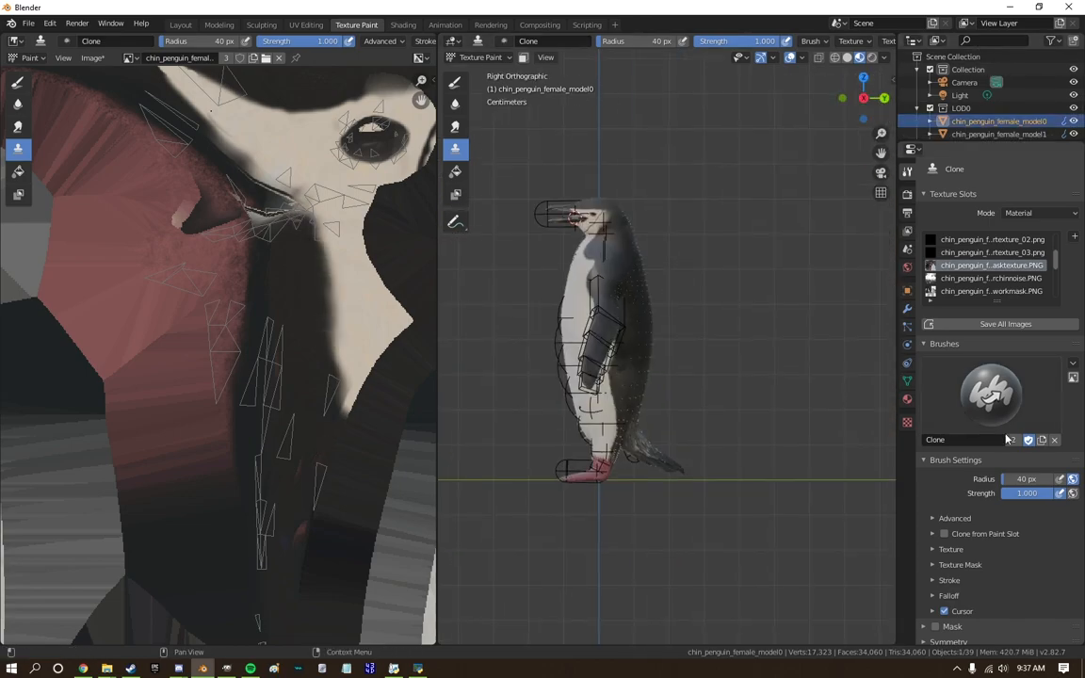
pyautogui.scroll(-2, 1006, 406)
pyautogui.click(908, 382)
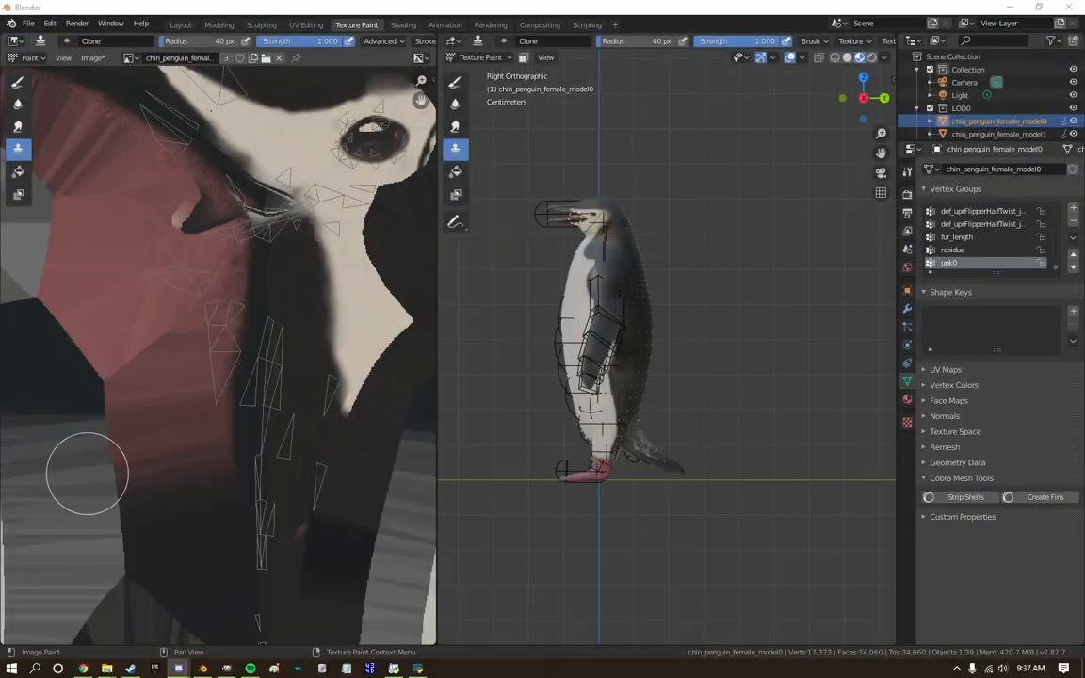
pyautogui.scroll(-3, 678, 320)
pyautogui.scroll(-1, 1003, 108)
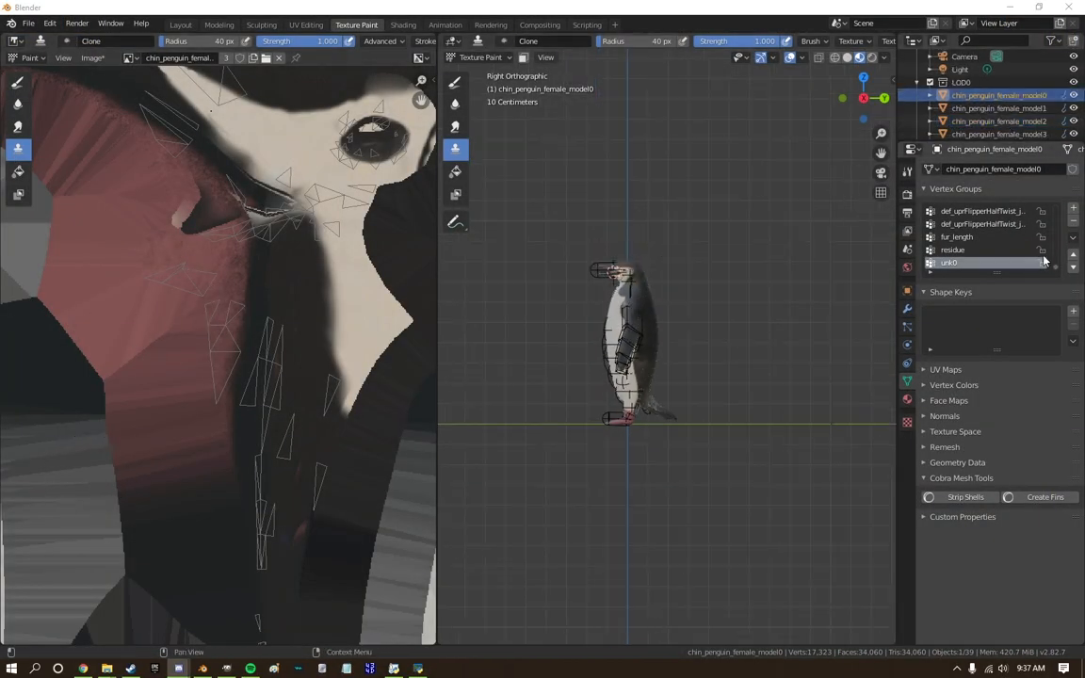
pyautogui.click(1035, 500)
pyautogui.scroll(-1, 986, 82)
# Export the penguin models as chin_penguin_female.mdl2 into the export folder.
pyautogui.keyDown('shift'); pyautogui.click(993, 122); pyautogui.keyUp('shift')
pyautogui.click(28, 23)
pyautogui.moveTo(49, 211)
pyautogui.click(208, 326)
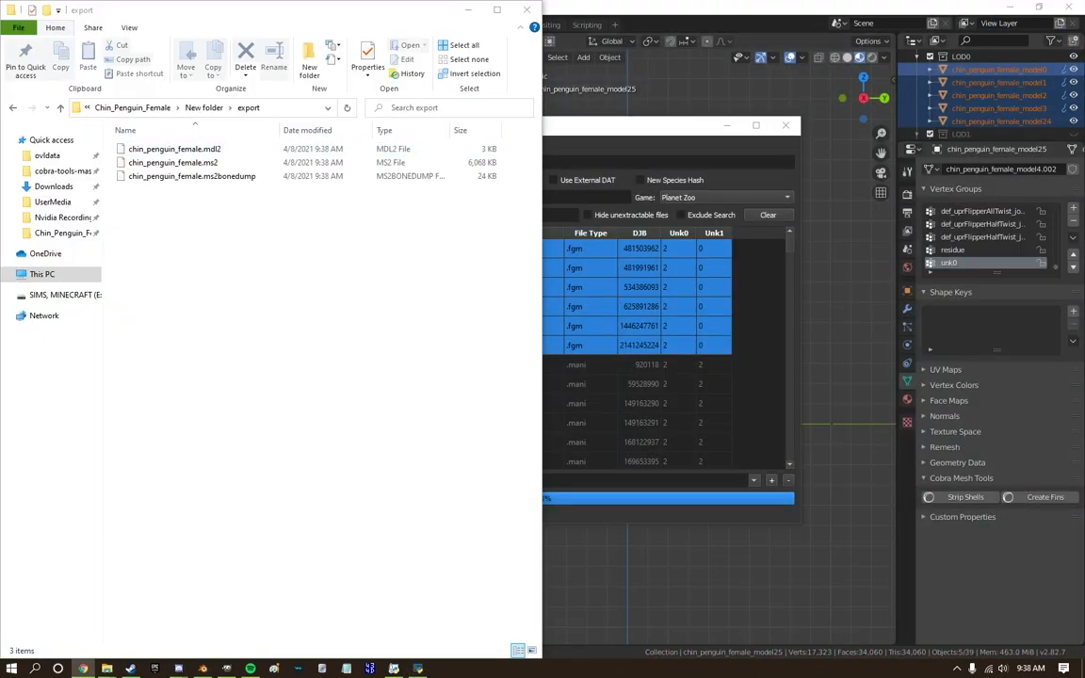
# Inject chin_penguin_female.mdl2 and the fur base colour and mask texture into Chin_Penguin_Female.ovl and save the archive.
pyautogui.moveTo(174, 149); pyautogui.dragTo(717, 381)
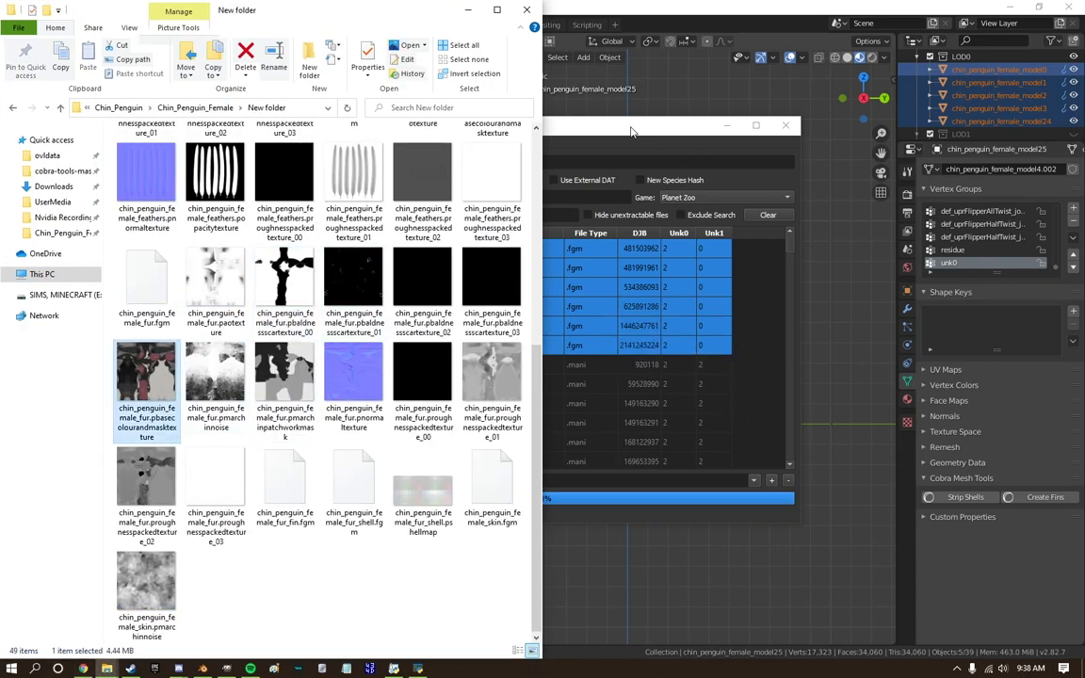
pyautogui.click(633, 135)
pyautogui.click(296, 142)
pyautogui.click(324, 176)
pyautogui.click(716, 453)
pyautogui.click(294, 141)
pyautogui.click(324, 178)
pyautogui.click(716, 453)
pyautogui.click(589, 349)
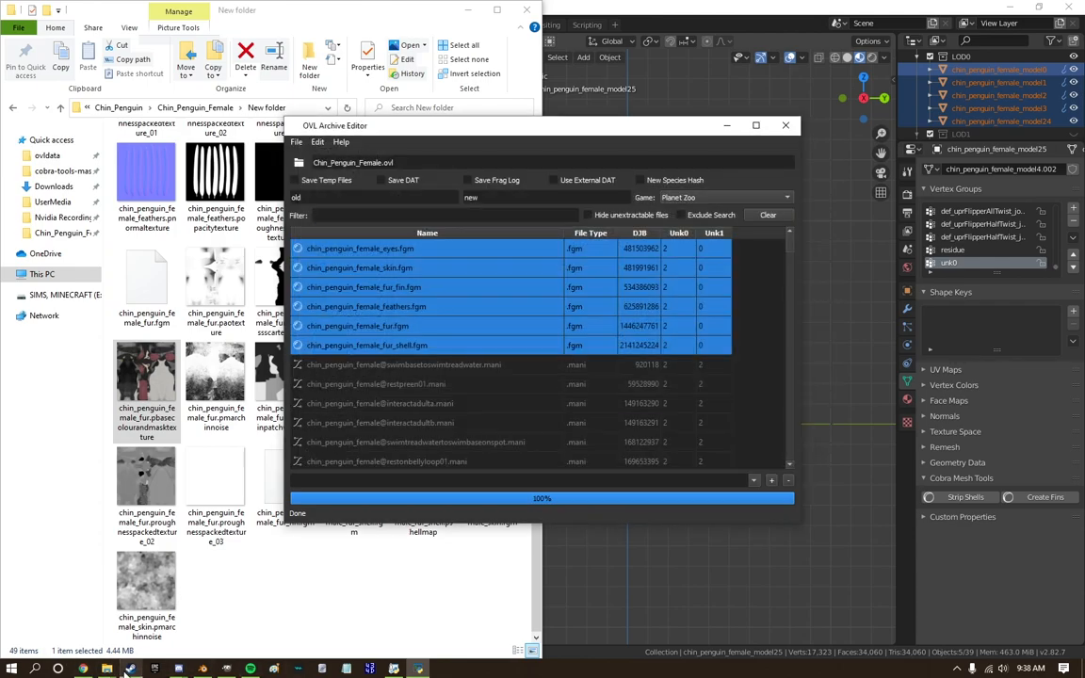
# Launch Planet Zoo from Steam.
pyautogui.rightClick(129, 668)
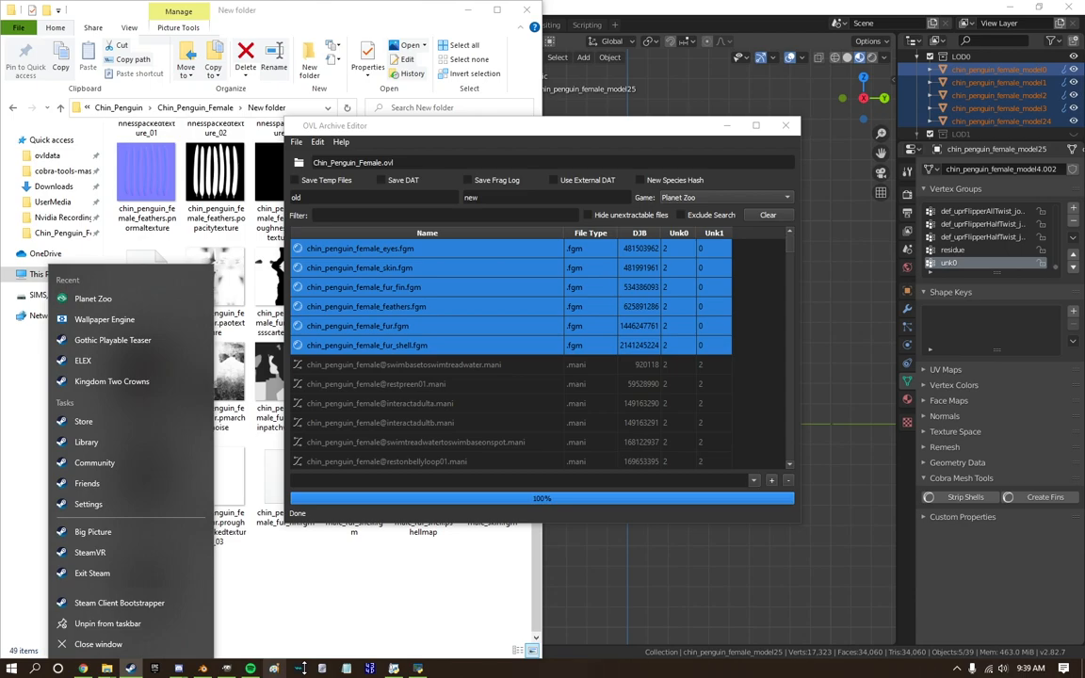
pyautogui.click(92, 298)
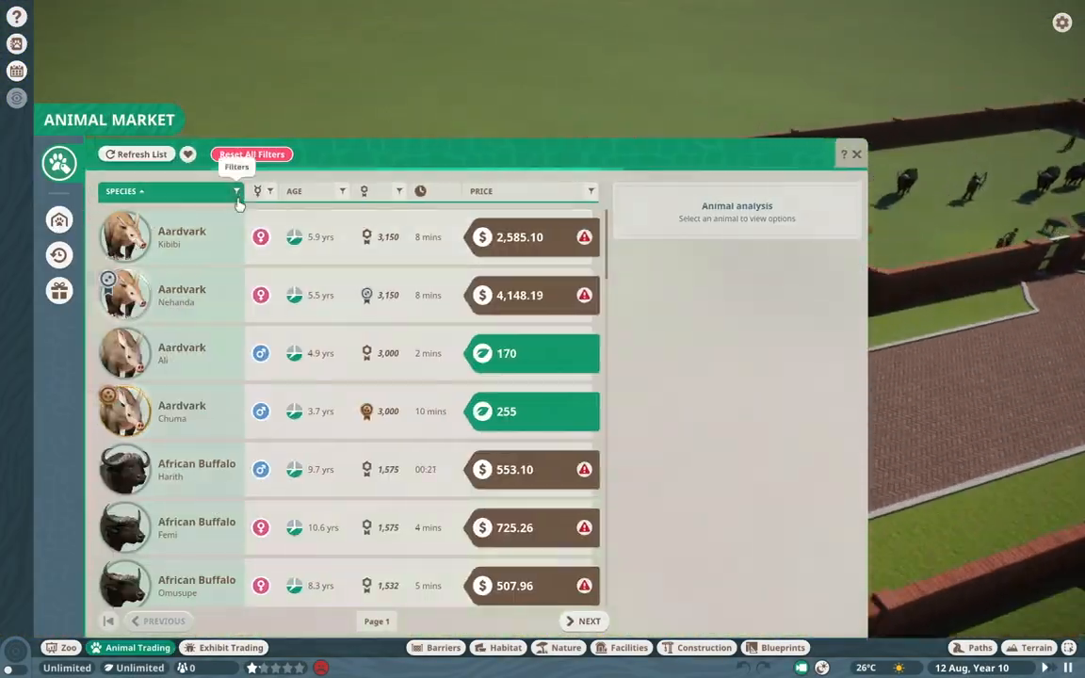
# Filter the animal market by Chinstrap Penguin, adopt the first female and send her to the zoo.
pyautogui.click(236, 193)
pyautogui.scroll(2, 191, 426)
pyautogui.click(183, 311)
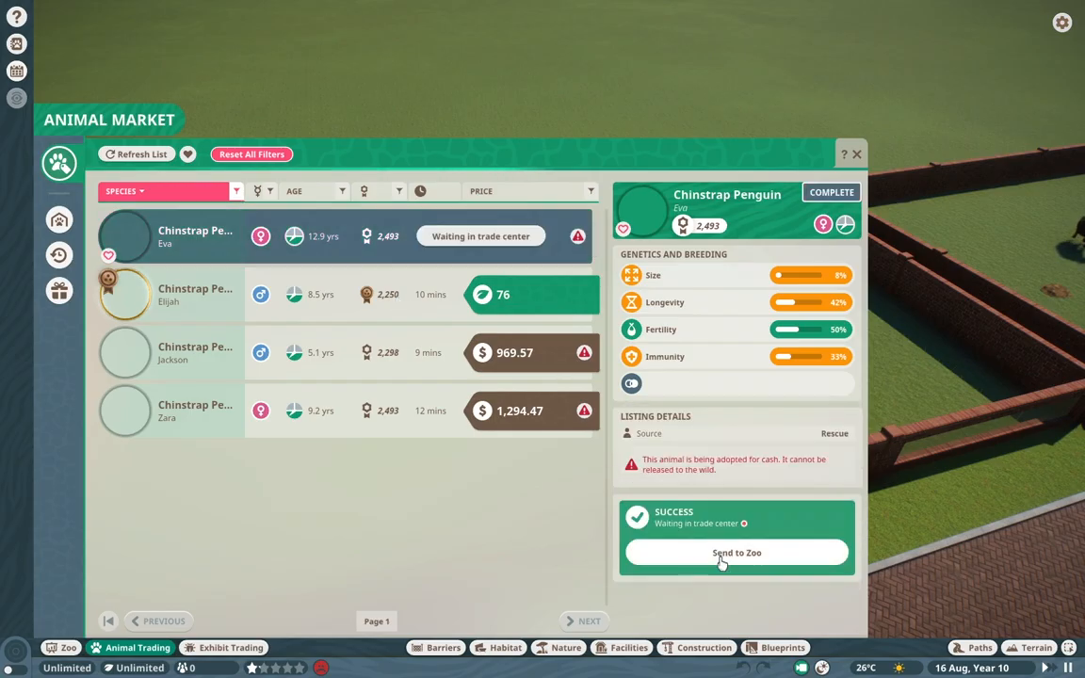
pyautogui.click(736, 553)
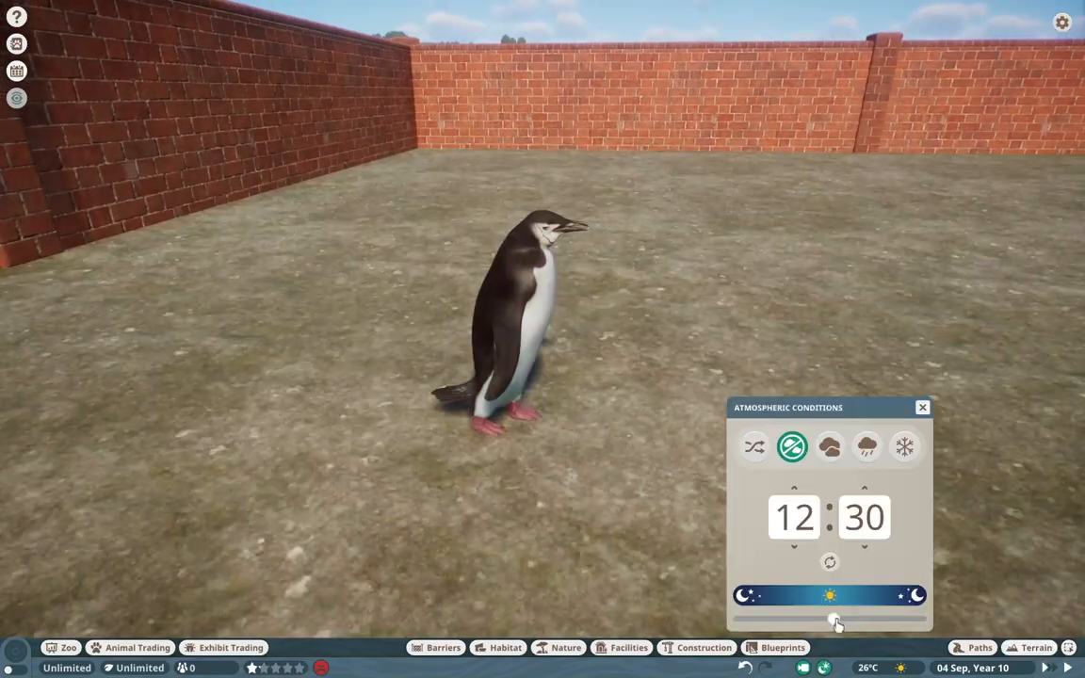
# Set the zoo's time of day to 10:57 to inspect the penguin in sunlight, and open the Steam overlay.
pyautogui.moveTo(830, 618); pyautogui.dragTo(821, 620)
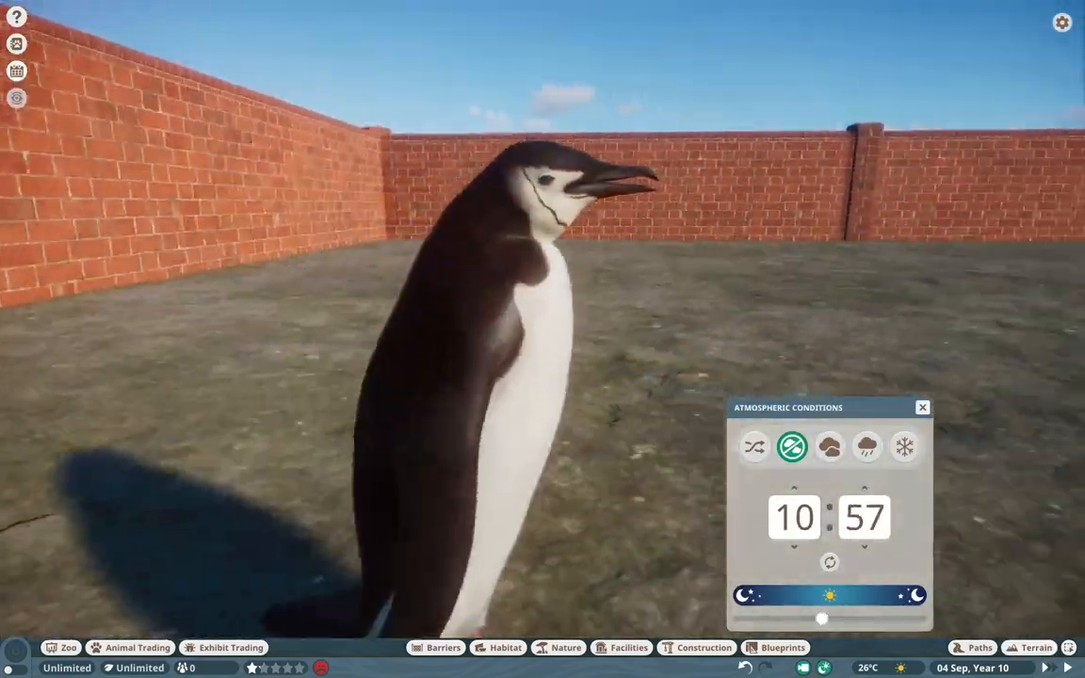
pyautogui.hotkey('shift', 'Tab')
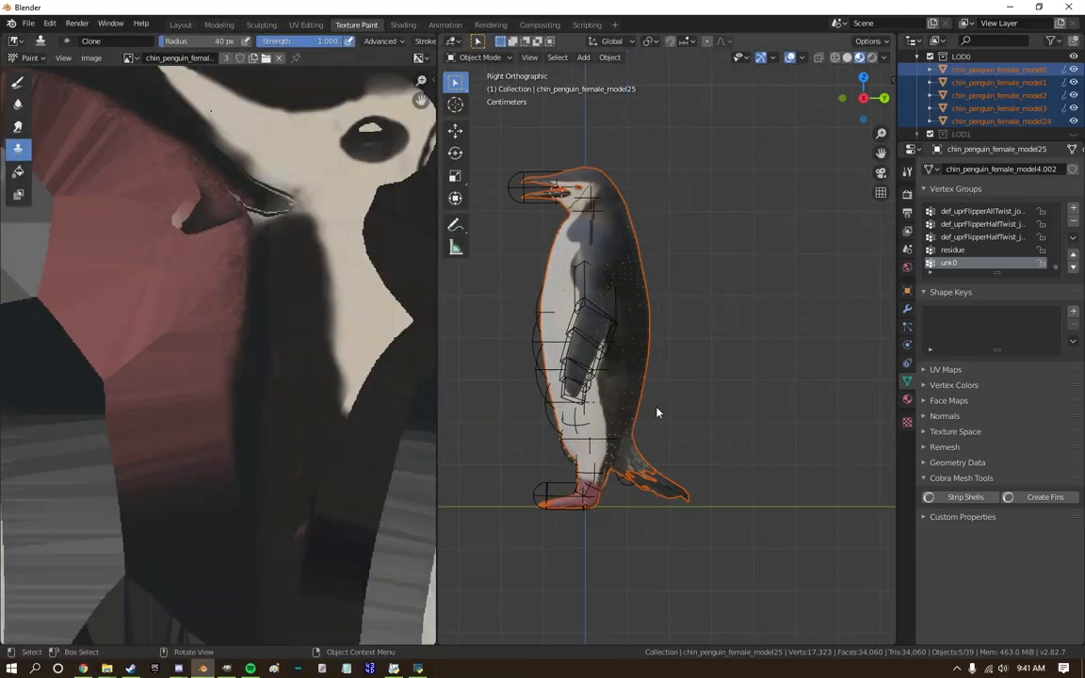
# Switch to Blender, close the current session and show the penguin in the Texture Paint workspace of a new one.
pyautogui.scroll(5, 657, 414)
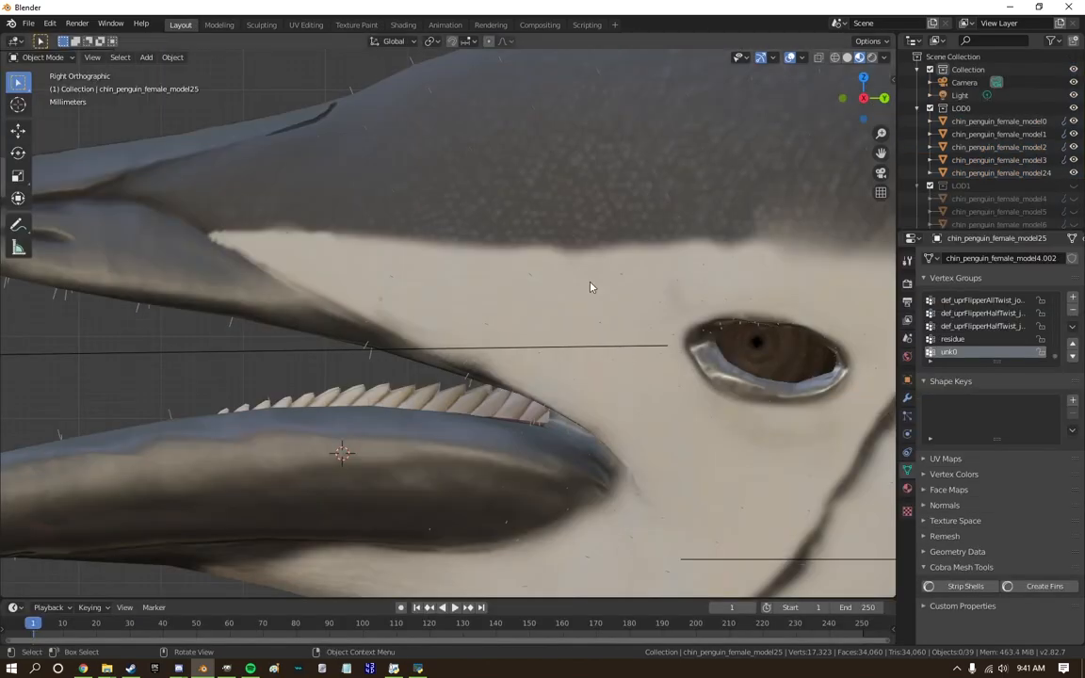
pyautogui.scroll(-8, 591, 285)
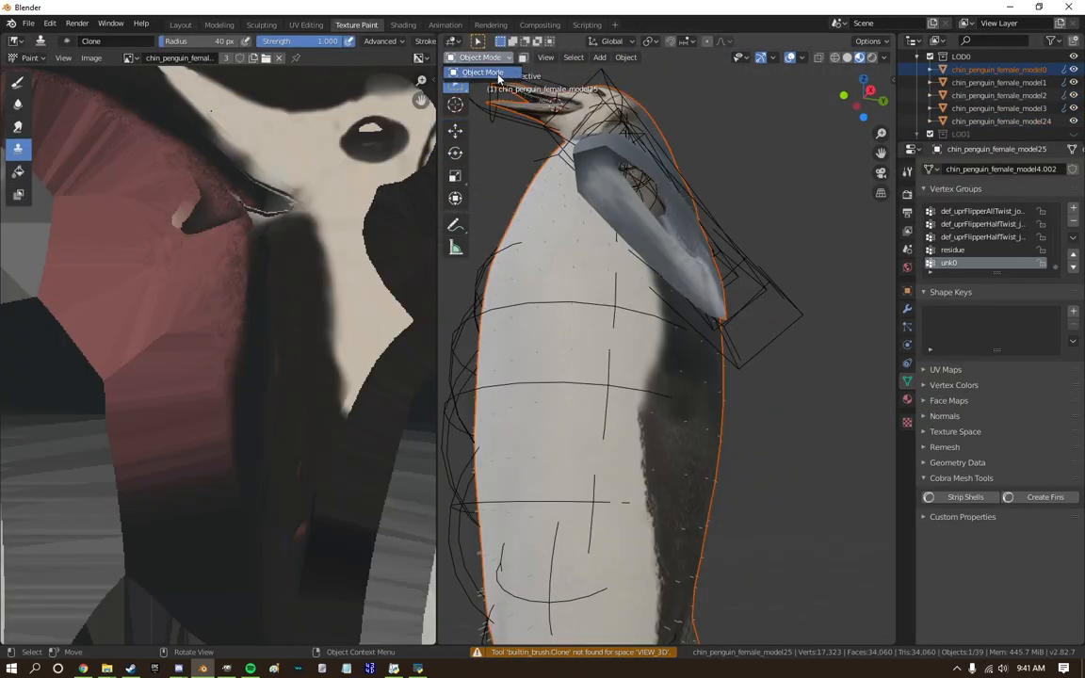
pyautogui.click(1068, 7)
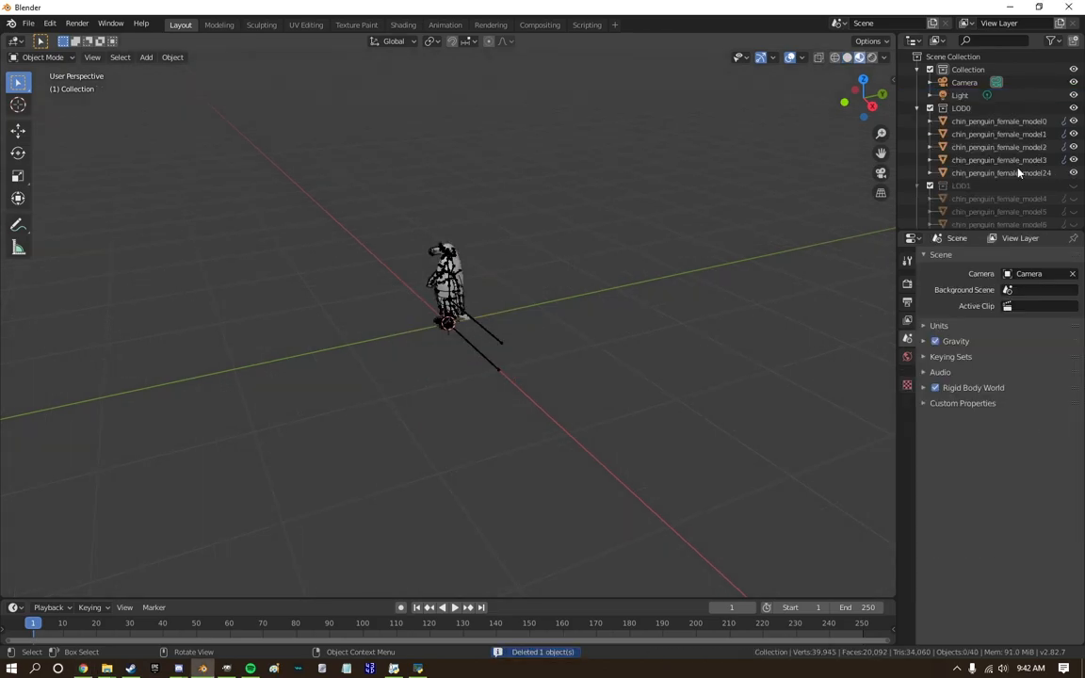
pyautogui.scroll(-5, 916, 149)
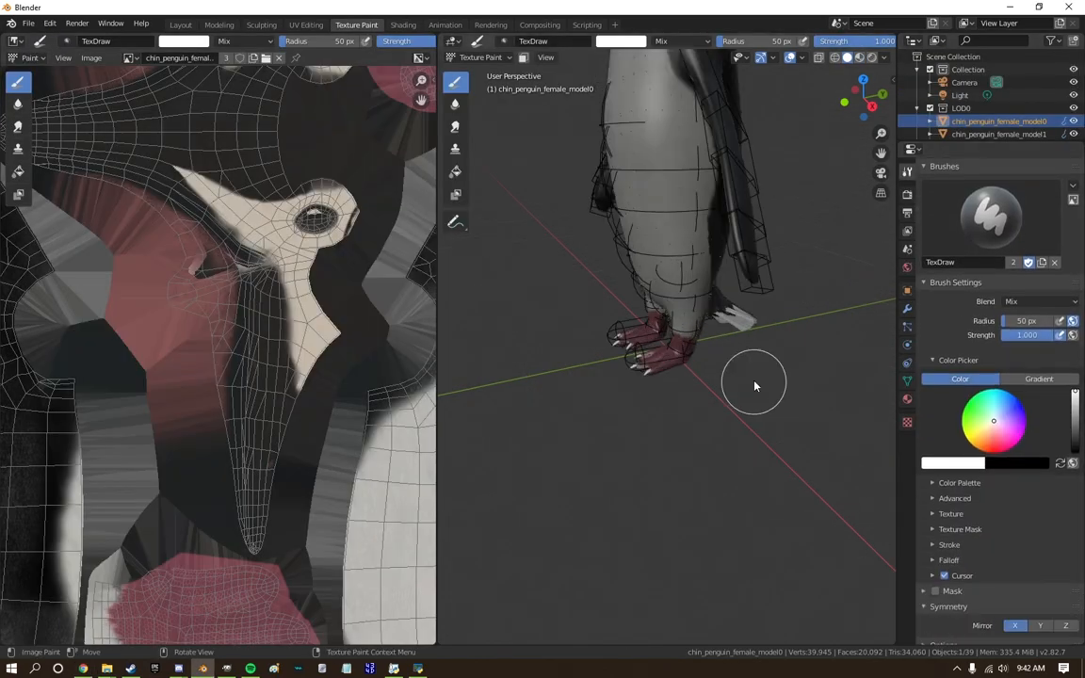
# Clone dark plumage onto the white flank beneath the flipper with the Clone brush at 50 px radius and 1.000 strength.
pyautogui.click(454, 147)
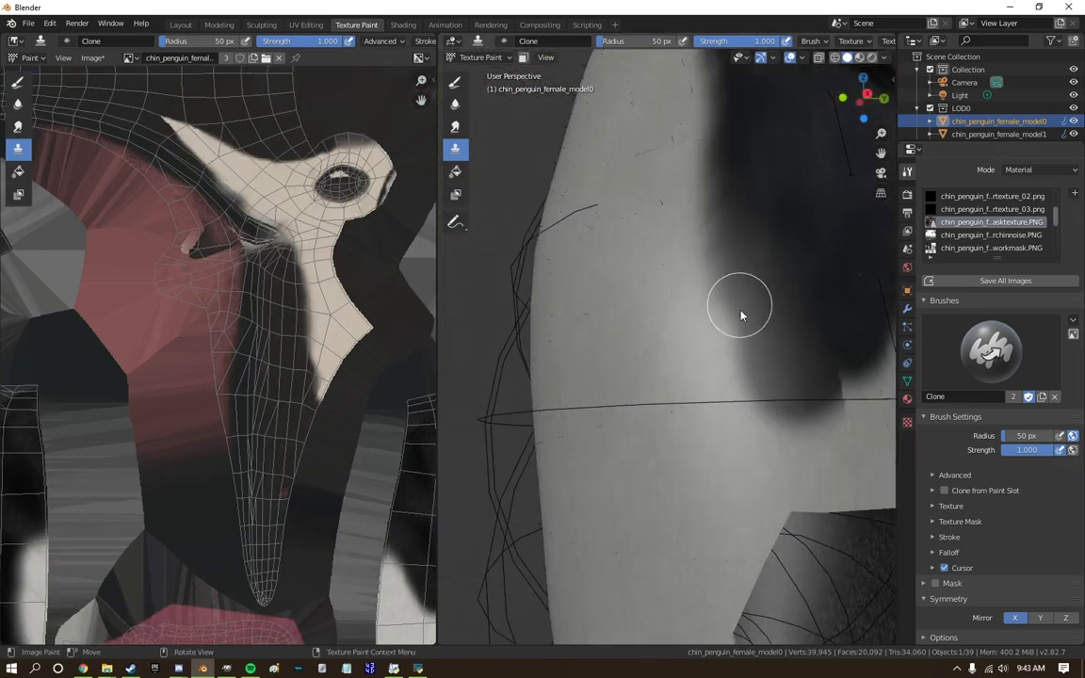
pyautogui.moveTo(740, 311); pyautogui.dragTo(796, 381)
pyautogui.scroll(-2, 740, 320)
pyautogui.moveTo(740, 320); pyautogui.dragTo(698, 329, button='middle')
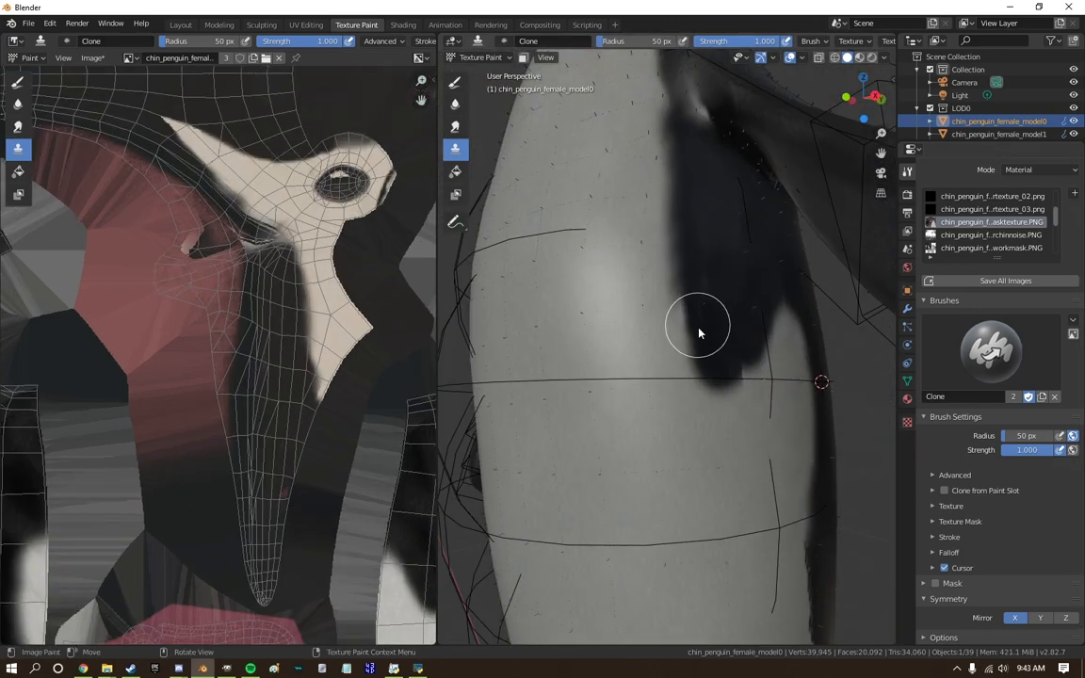
pyautogui.scroll(-6, 673, 144)
pyautogui.moveTo(673, 144); pyautogui.dragTo(767, 344, button='middle')
pyautogui.scroll(5, 615, 319)
pyautogui.moveTo(615, 320); pyautogui.dragTo(624, 219, button='middle')
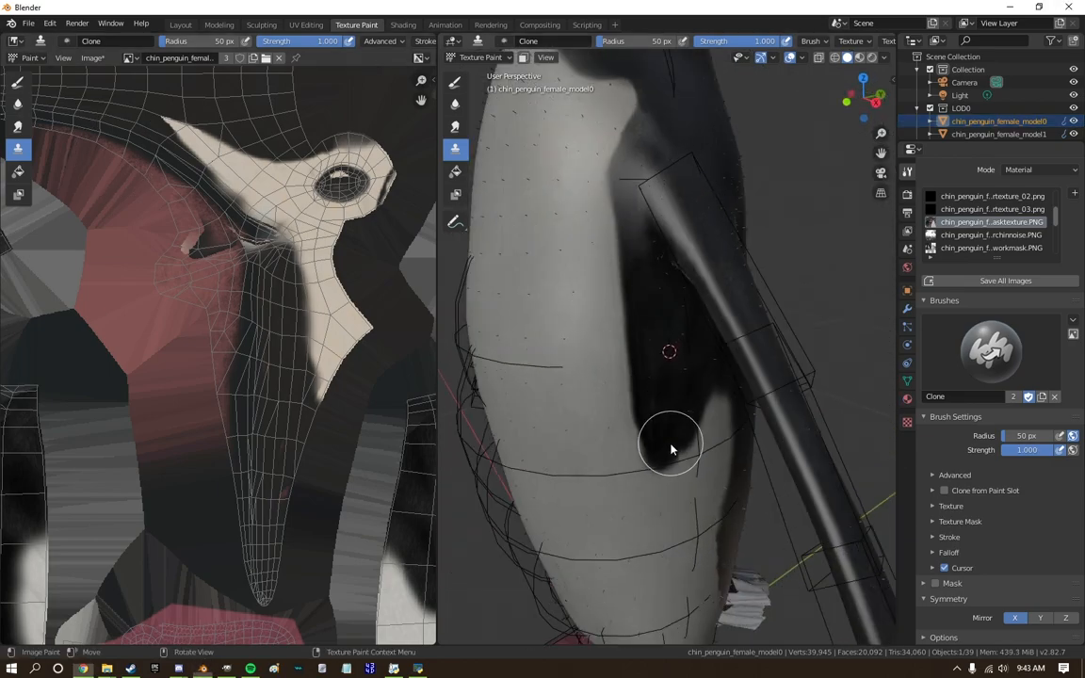
# Refine the lower end of the dark flank patch and its border with the white belly using the Clone brush.
pyautogui.scroll(-4, 671, 448)
pyautogui.moveTo(690, 538); pyautogui.dragTo(719, 471, button='middle')
pyautogui.scroll(2, 718, 472)
pyautogui.keyDown('shift'); pyautogui.moveTo(718, 472); pyautogui.dragTo(660, 241, button='middle'); pyautogui.keyUp('shift')
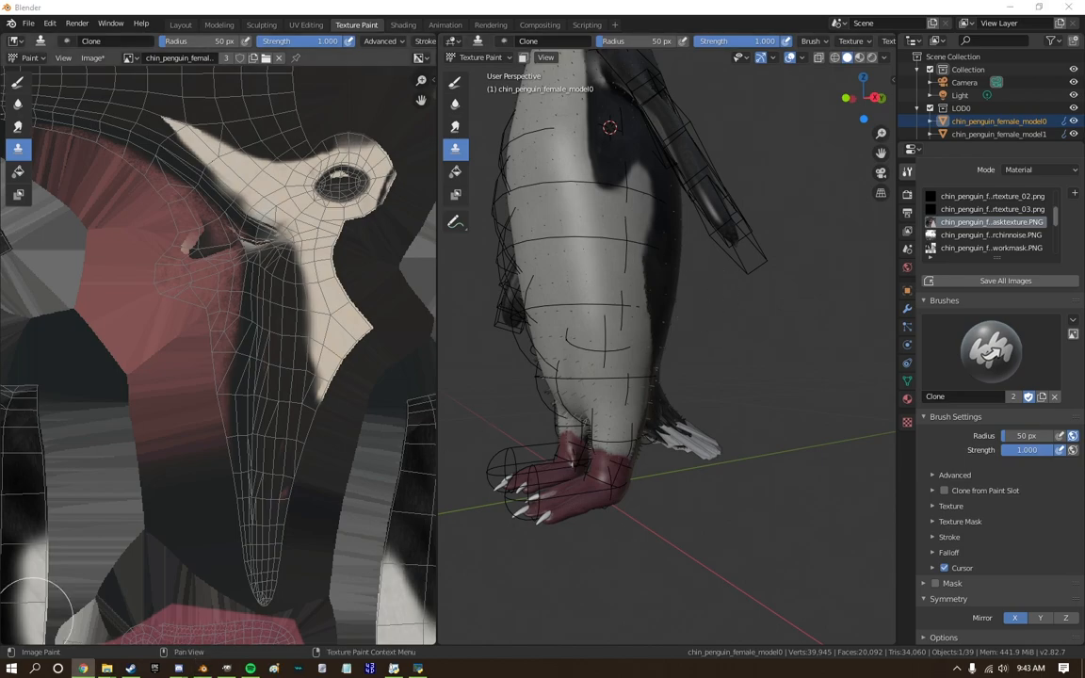
pyautogui.scroll(-6, 35, 614)
# Touch up the plumage under the flipper's base and the dark shoulder patch beside the chest with cloned texture.
pyautogui.scroll(-5, 653, 365)
pyautogui.keyDown('shift'); pyautogui.moveTo(653, 365); pyautogui.dragTo(649, 424, button='middle'); pyautogui.keyUp('shift')
pyautogui.scroll(7, 632, 377)
pyautogui.keyDown('ctrl'); pyautogui.click(616, 363); pyautogui.keyUp('ctrl')
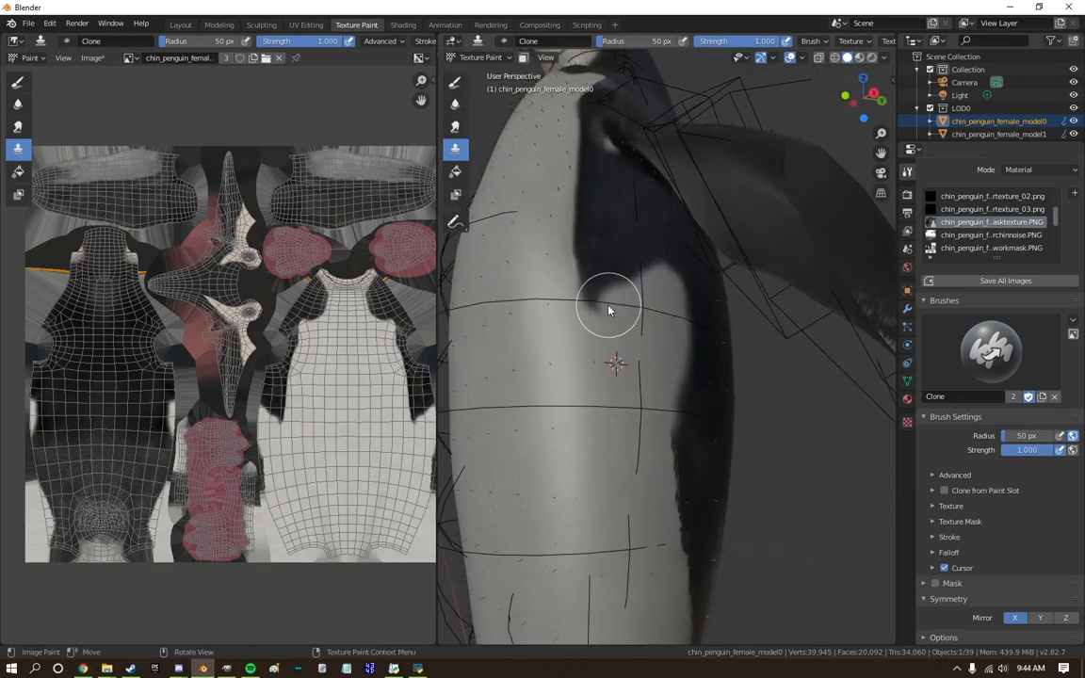
pyautogui.scroll(-5, 568, 148)
pyautogui.moveTo(571, 274); pyautogui.dragTo(765, 348, button='middle')
pyautogui.scroll(6, 765, 348)
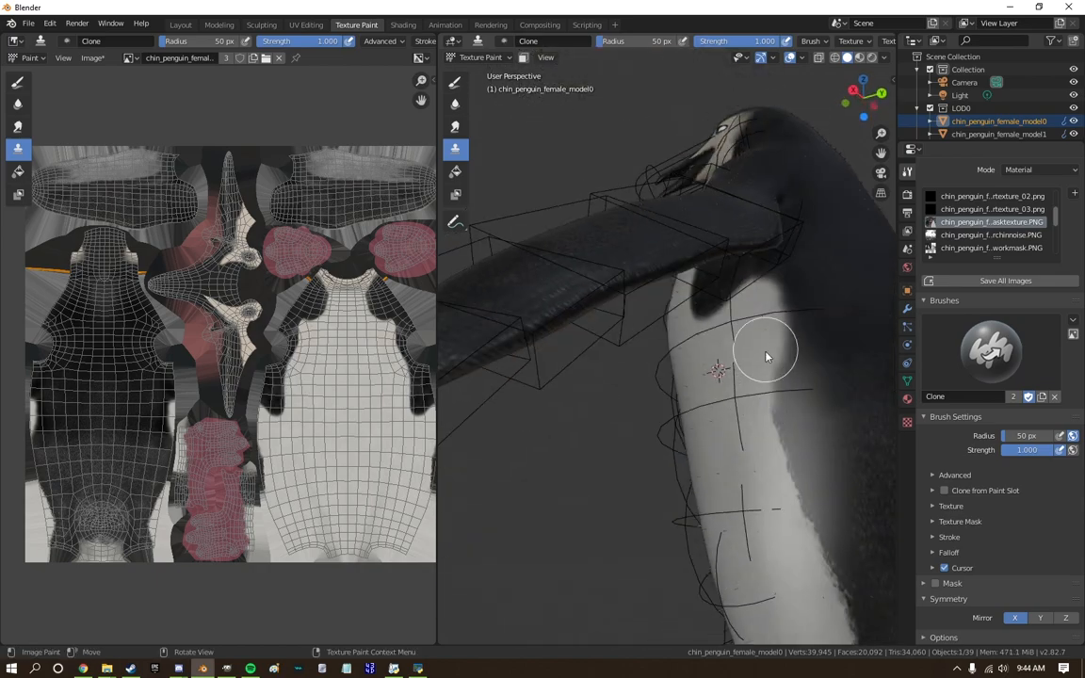
# Clone plumage texture over the side of the neck and the back of the head behind the eye.
pyautogui.scroll(-5, 771, 480)
pyautogui.moveTo(461, 538); pyautogui.dragTo(644, 520, button='middle')
pyautogui.scroll(6, 563, 345)
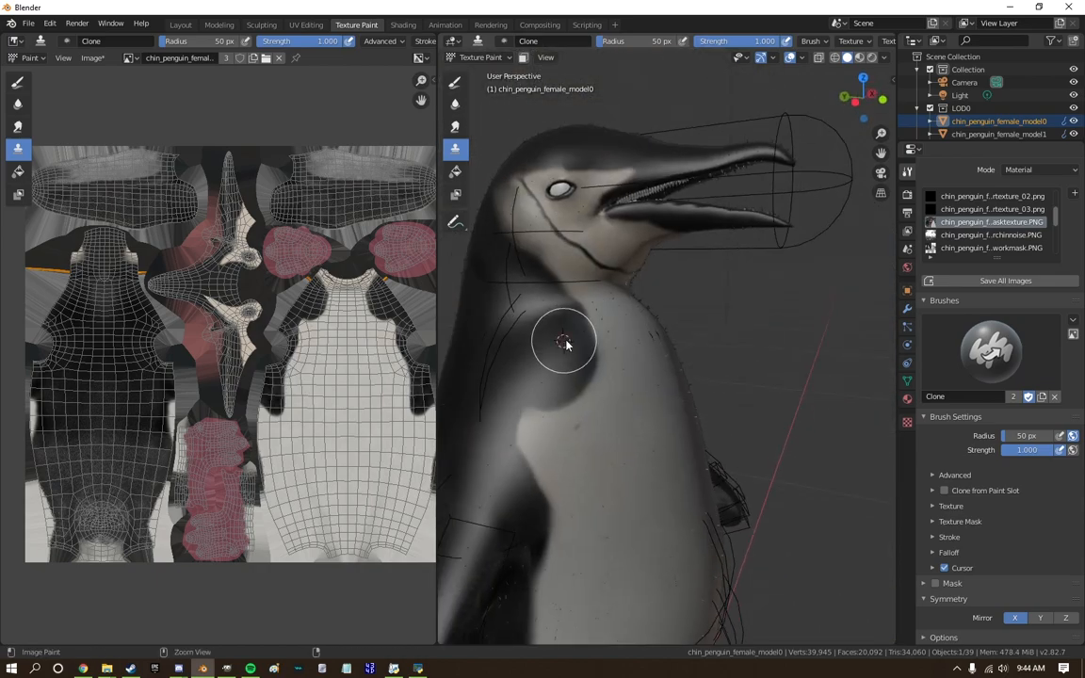
pyautogui.moveTo(576, 334); pyautogui.dragTo(579, 293, button='middle')
pyautogui.scroll(-6, 487, 367)
pyautogui.scroll(6, 586, 359)
pyautogui.scroll(-3, 710, 299)
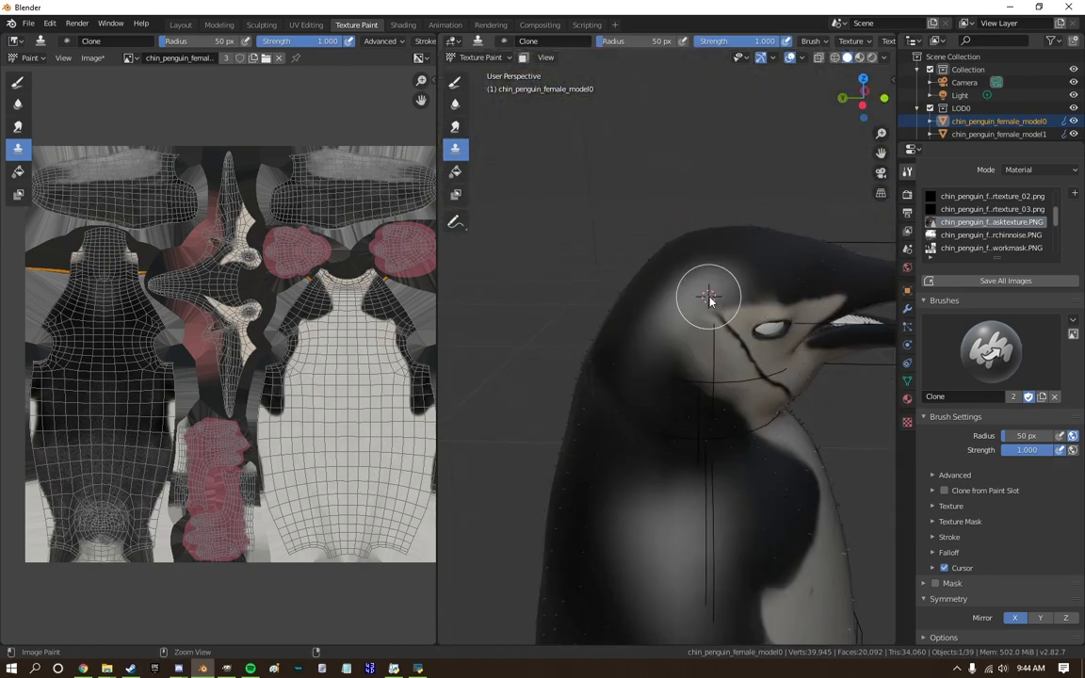
# Save the modified texture images and show the whole penguin from the front.
pyautogui.scroll(-5, 826, 284)
pyautogui.moveTo(826, 284); pyautogui.dragTo(797, 250, button='middle')
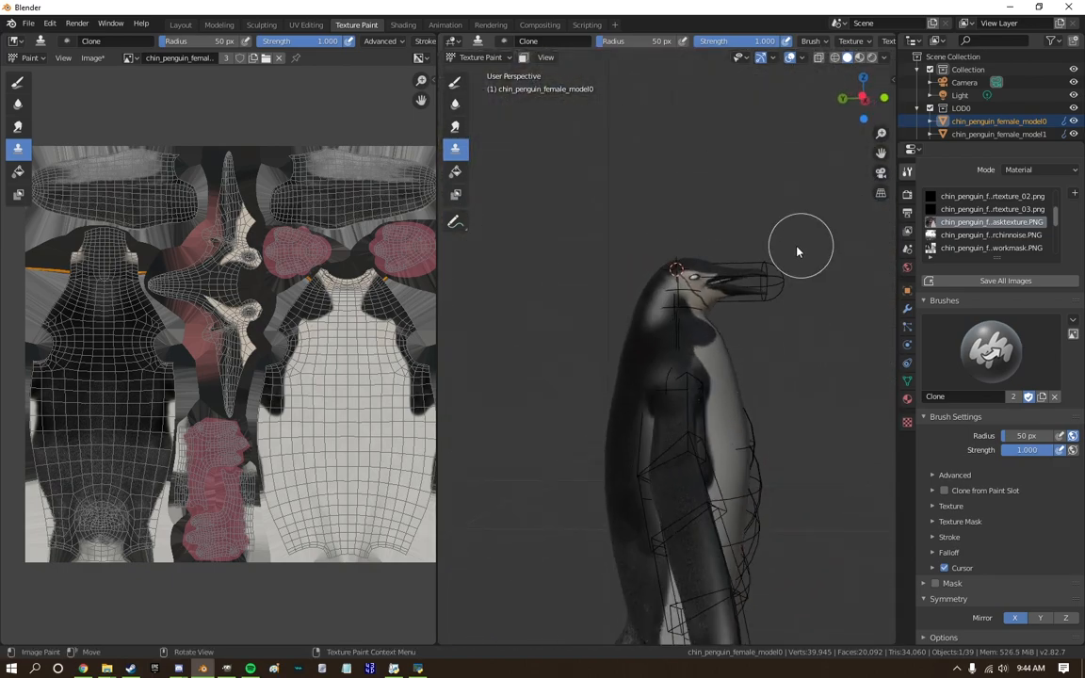
pyautogui.scroll(-6, 796, 249)
pyautogui.click(1069, 6)
pyautogui.click(459, 366)
pyautogui.click(806, 443)
pyautogui.click(881, 94)
pyautogui.scroll(6, 665, 424)
# Show the penguin from the front in the Sculpting workspace with material preview shading.
pyautogui.keyDown('shift'); pyautogui.moveTo(665, 424); pyautogui.dragTo(708, 412, button='middle'); pyautogui.keyUp('shift')
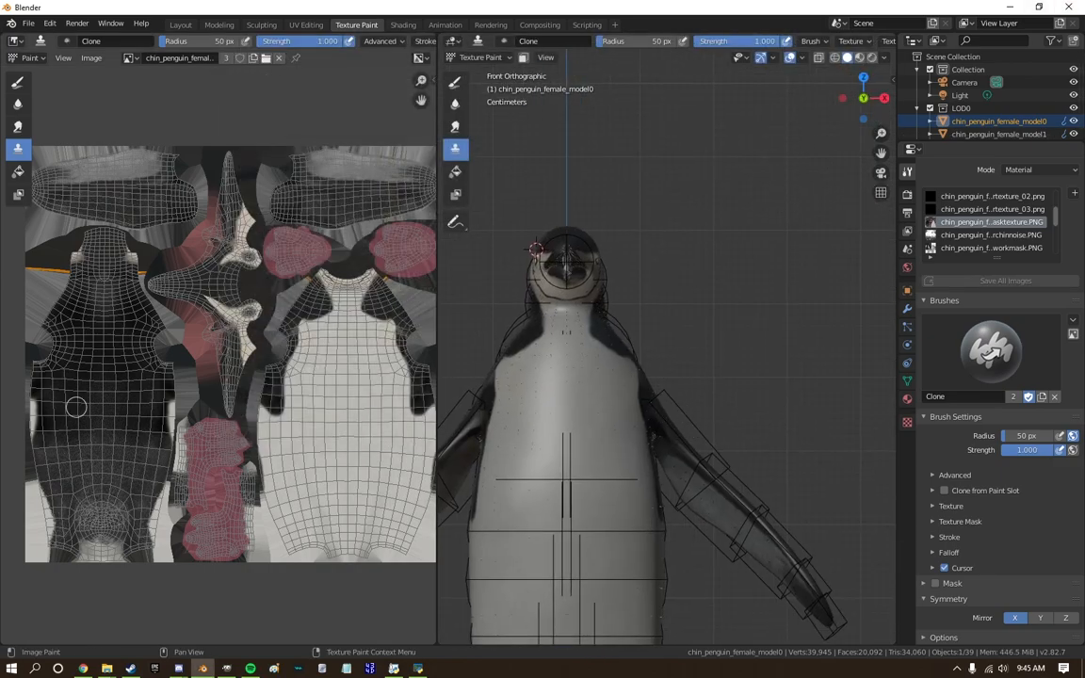
pyautogui.moveTo(868, 320); pyautogui.dragTo(850, 296, button='middle')
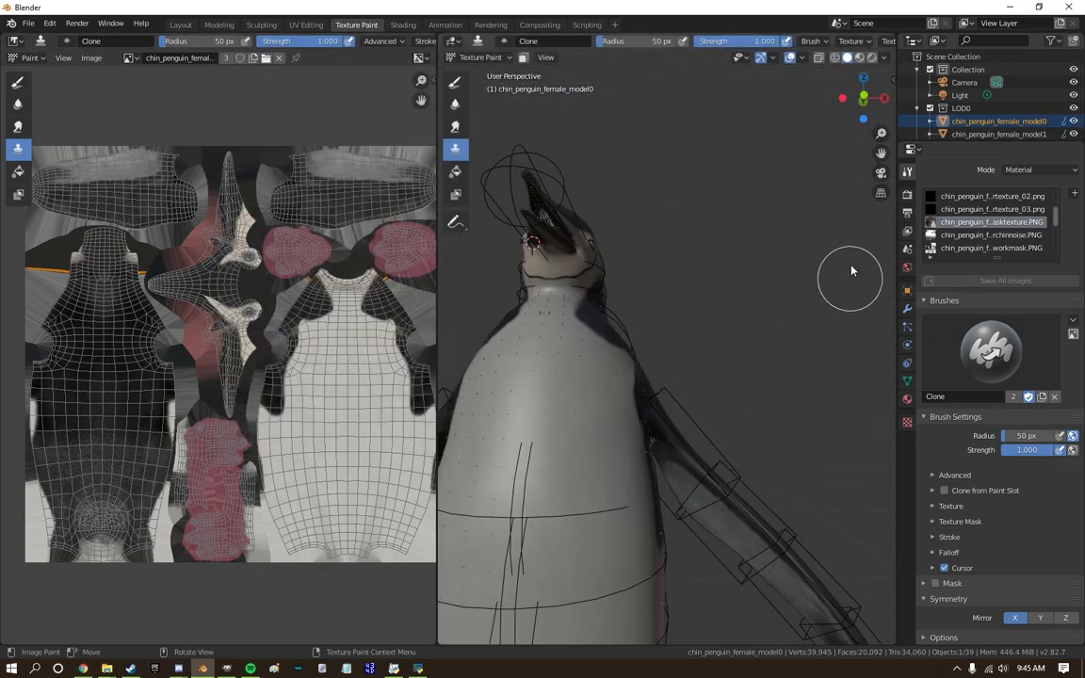
pyautogui.click(861, 99)
pyautogui.click(862, 99)
pyautogui.click(262, 26)
pyautogui.click(860, 58)
# Reshape the sides of the neck and shoulders with the Snake Hook brush at 50 px radius, mirrored across X.
pyautogui.scroll(11, 428, 170)
pyautogui.keyDown('shift'); pyautogui.moveTo(426, 122); pyautogui.dragTo(431, 469, button='middle'); pyautogui.keyUp('shift')
pyautogui.click(18, 422)
pyautogui.click(18, 443)
pyautogui.scroll(-4, 443, 362)
pyautogui.moveTo(443, 362); pyautogui.dragTo(453, 377)
pyautogui.keyDown('ctrl'); pyautogui.moveTo(448, 367); pyautogui.dragTo(456, 405, button='middle'); pyautogui.keyUp('ctrl')
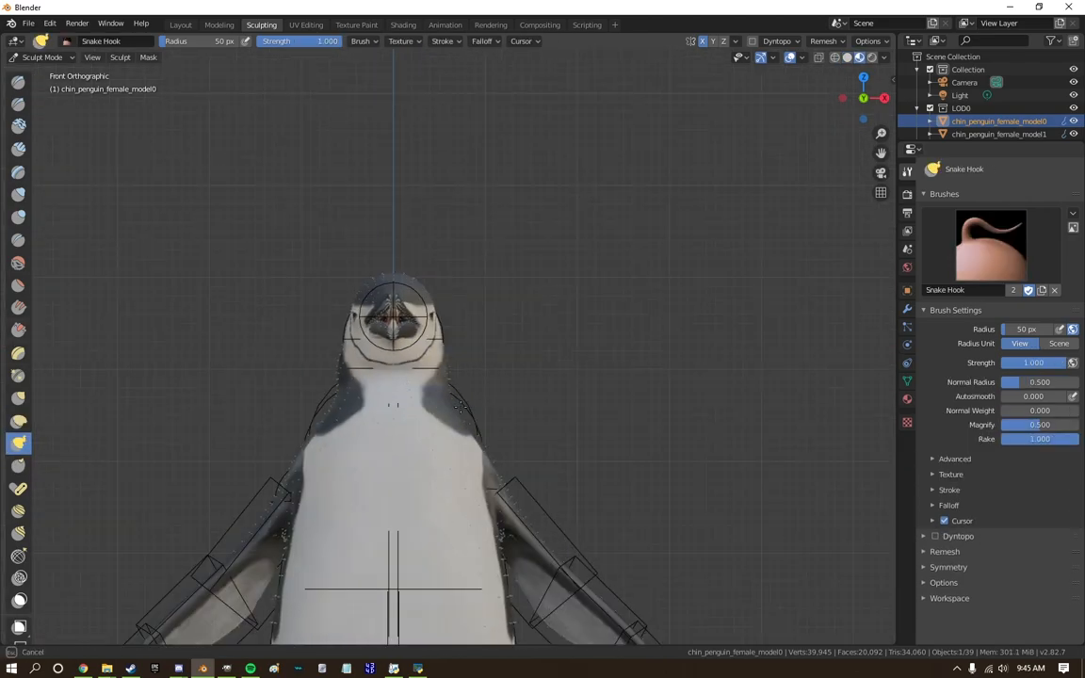
# Smooth the reshaped neck and shoulder area with the Smooth brush.
pyautogui.moveTo(310, 328)
pyautogui.mouseDown(button='middle')
pyautogui.moveTo(205, 341)
pyautogui.moveTo(219, 329)
pyautogui.mouseUp(button='middle')
pyautogui.click(19, 265)
pyautogui.moveTo(330, 462)
pyautogui.mouseDown(button='middle')
pyautogui.moveTo(441, 447)
pyautogui.moveTo(280, 483)
pyautogui.moveTo(188, 470)
pyautogui.mouseUp(button='middle')
pyautogui.moveTo(450, 349); pyautogui.dragTo(453, 365)
pyautogui.scroll(-8, 456, 379)
pyautogui.moveTo(458, 384); pyautogui.dragTo(637, 414, button='middle')
# Adjust the penguin's outline again with the Snake Hook brush and check the body from an angle.
pyautogui.press('KP_1')
pyautogui.moveTo(450, 472)
pyautogui.keyDown('shift'); pyautogui.mouseDown(button='middle')
pyautogui.moveTo(474, 336)
pyautogui.moveTo(487, 370)
pyautogui.moveTo(494, 214)
pyautogui.mouseUp(button='middle'); pyautogui.keyUp('shift')
pyautogui.scroll(1, 471, 335)
pyautogui.click(19, 443)
pyautogui.moveTo(480, 156); pyautogui.dragTo(537, 189, button='middle')
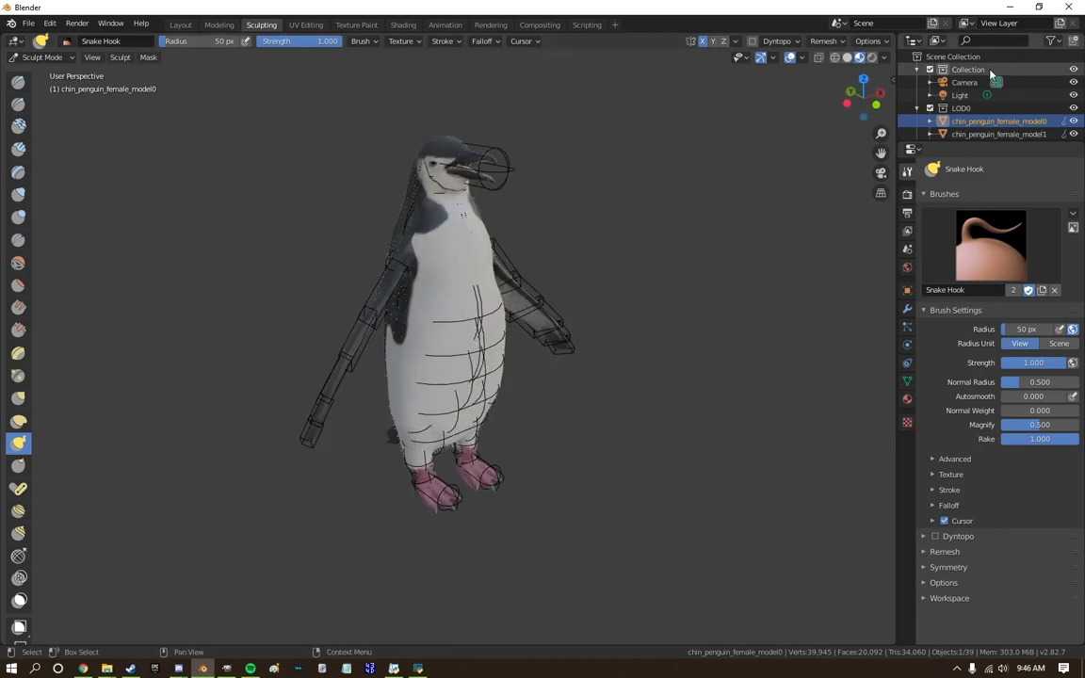
# Create new fin geometry for the sculpted penguin meshes in the Layout workspace.
pyautogui.click(907, 380)
pyautogui.click(181, 25)
pyautogui.click(907, 471)
pyautogui.click(998, 101)
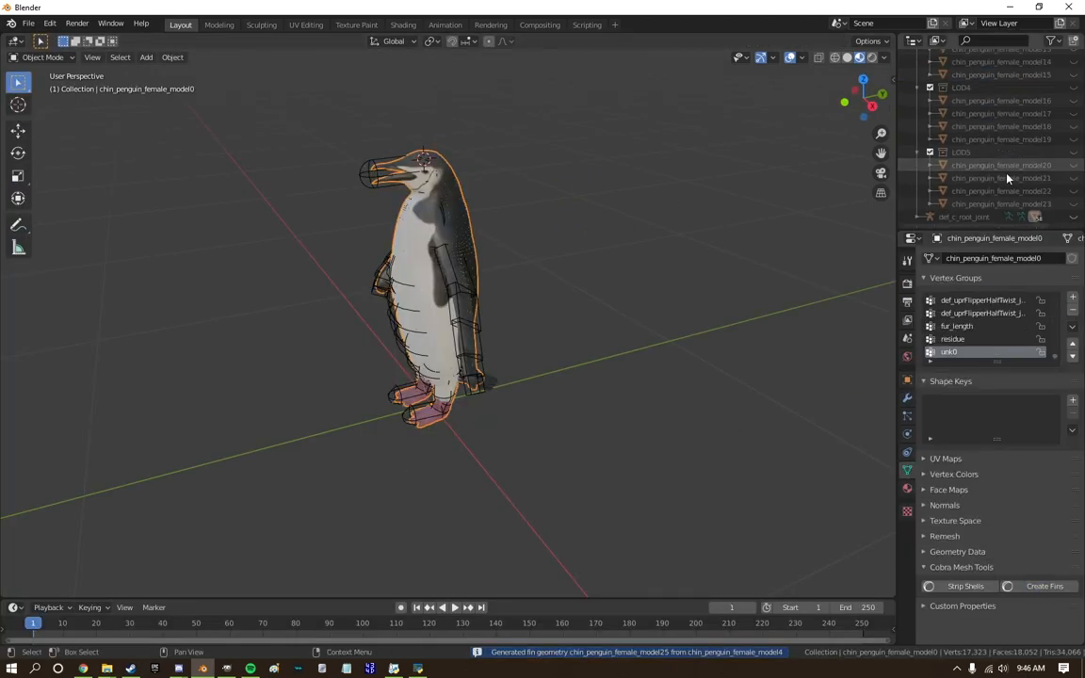
# Select the meshes of the LOD0 collection and export the updated penguin model over the existing model file.
pyautogui.scroll(10, 1007, 175)
pyautogui.keyDown('shift'); pyautogui.click(1001, 152); pyautogui.keyUp('shift')
pyautogui.click(28, 24)
pyautogui.moveTo(49, 204)
pyautogui.click(203, 330)
pyautogui.click(262, 297)
pyautogui.click(436, 123)
pyautogui.click(742, 434)
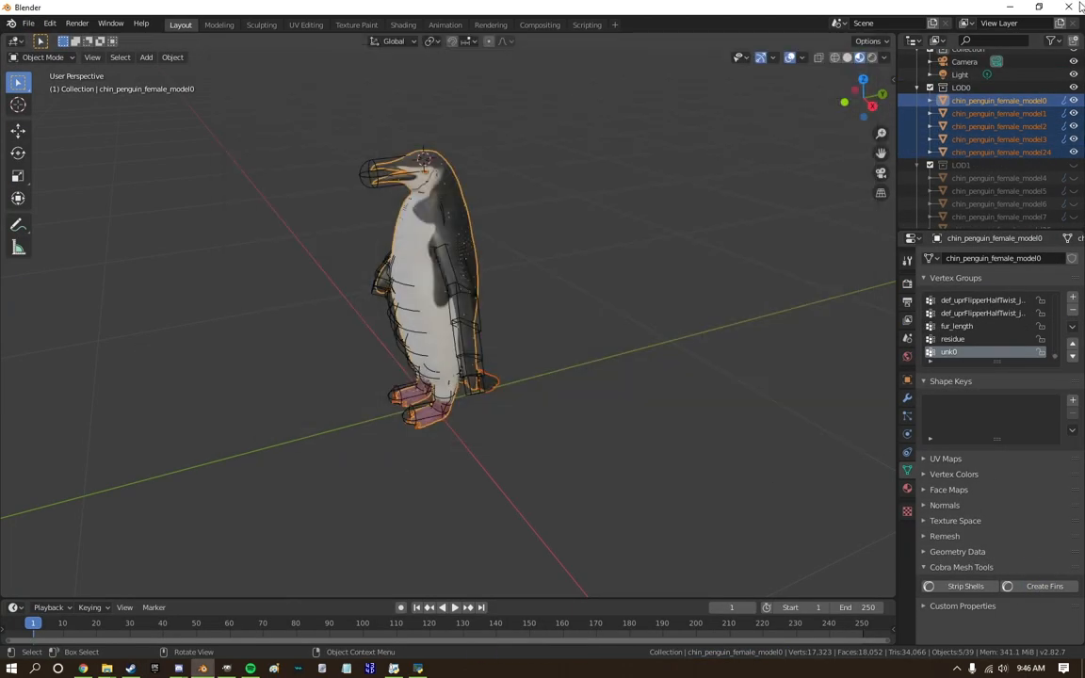